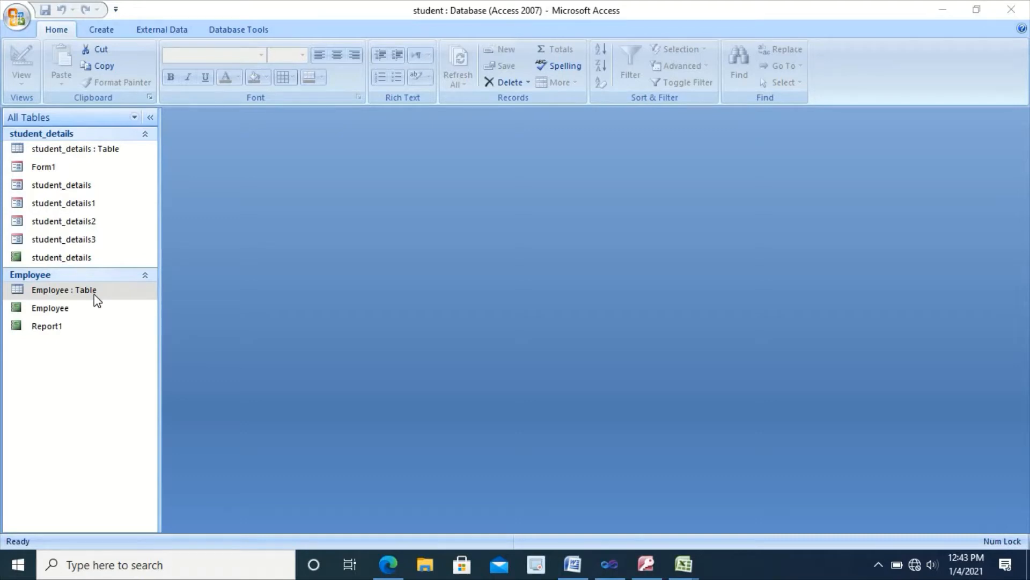
- Create a basic report from the Employee table
{"action": "left_click", "coordinate": [95, 294]}
{"action": "left_click", "coordinate": [259, 30]}
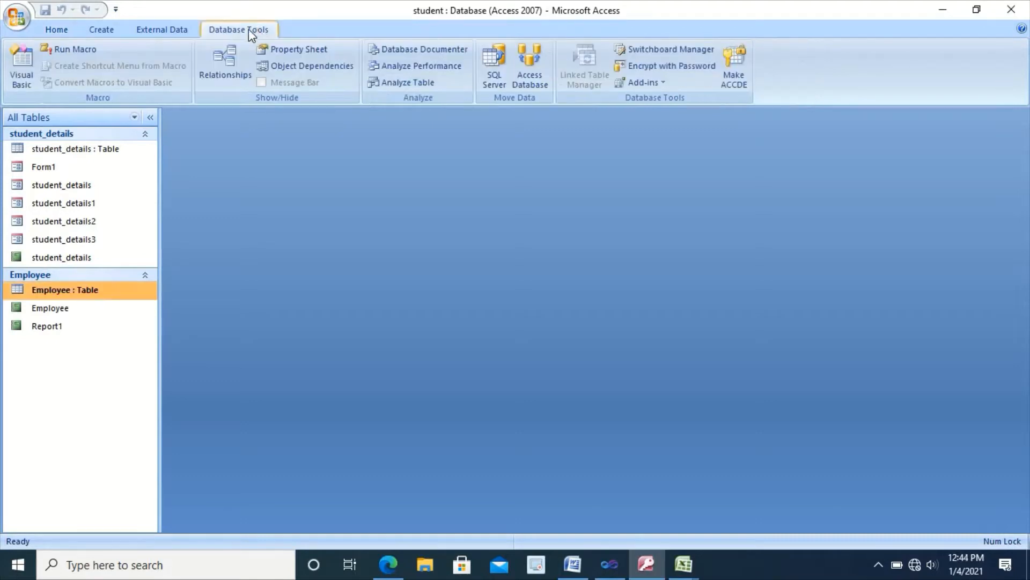
{"action": "left_click", "coordinate": [102, 30]}
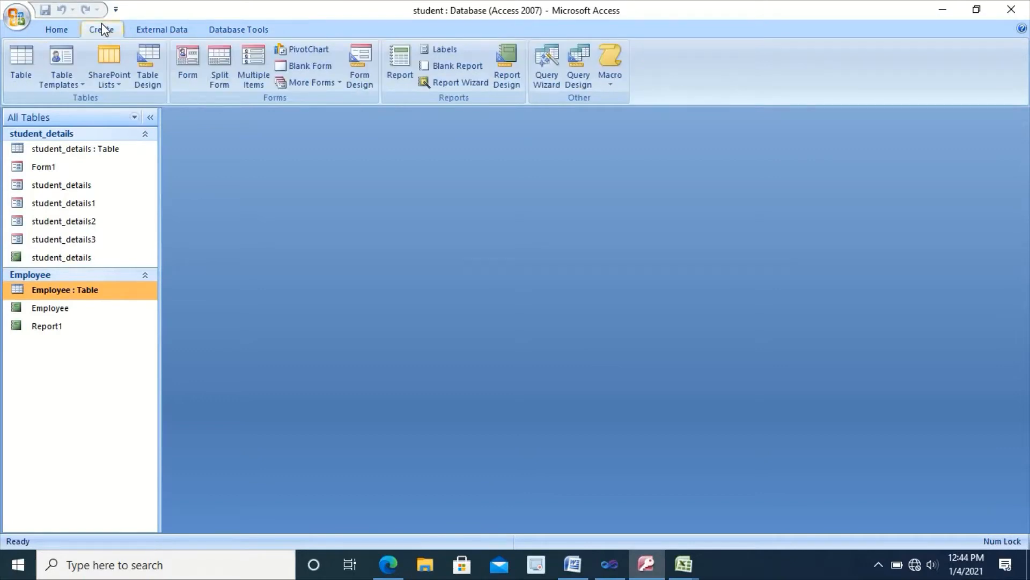
{"action": "left_click", "coordinate": [397, 73]}
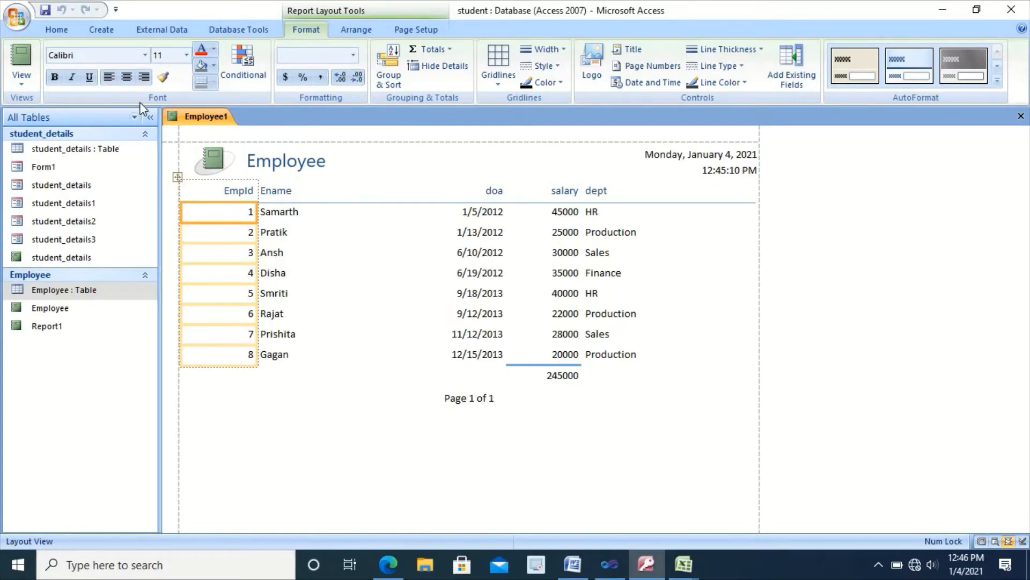
- Start a Report Wizard report based on the Employee table and include all of its fields
{"action": "left_click", "coordinate": [102, 30]}
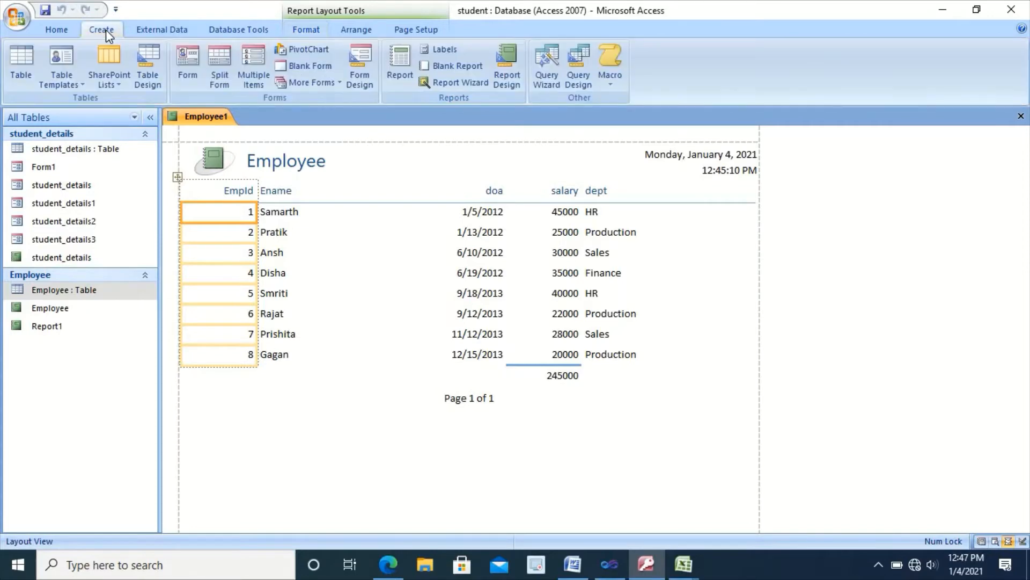
{"action": "left_click", "coordinate": [467, 84]}
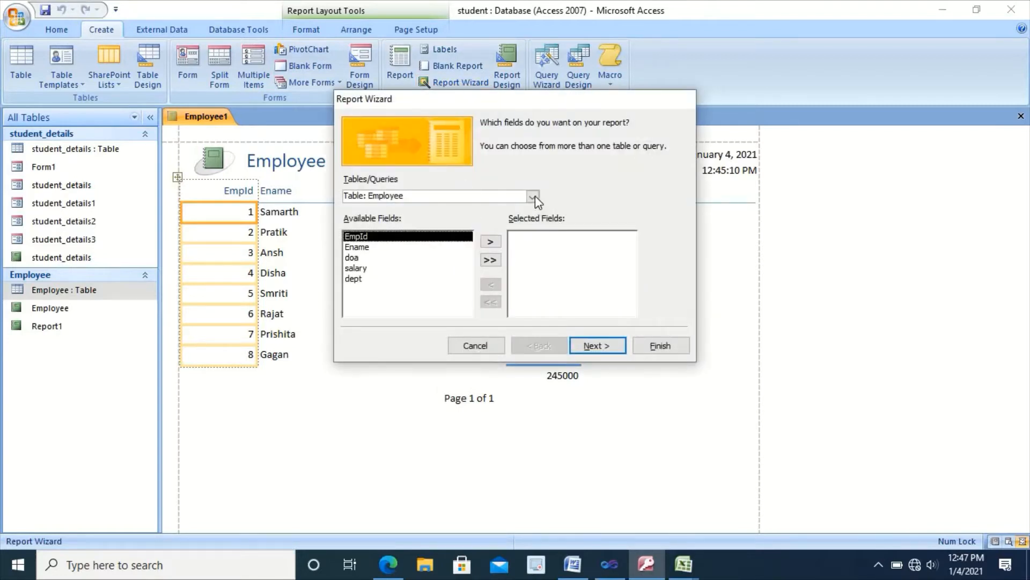
{"action": "left_click", "coordinate": [533, 197]}
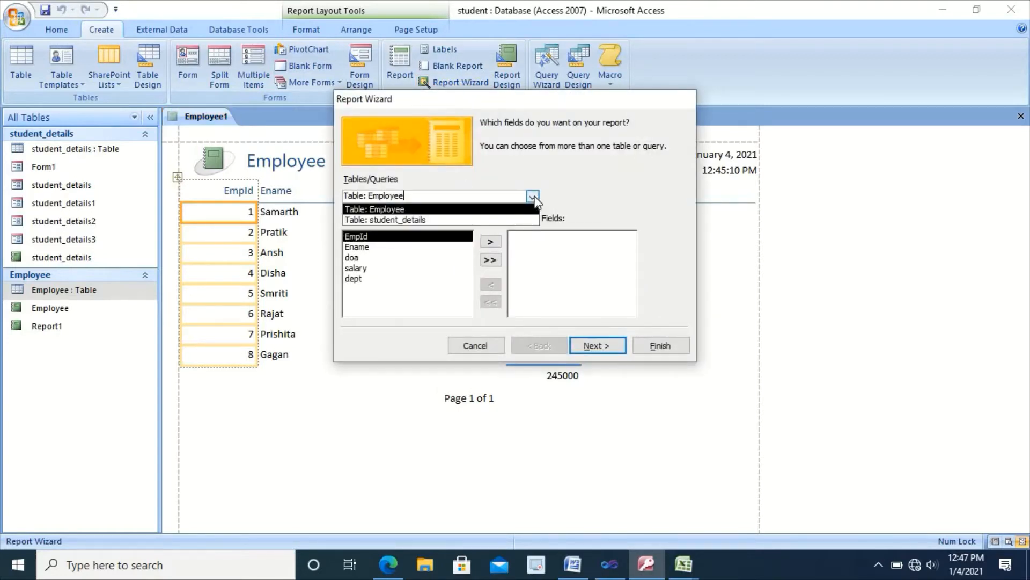
{"action": "left_click", "coordinate": [413, 209]}
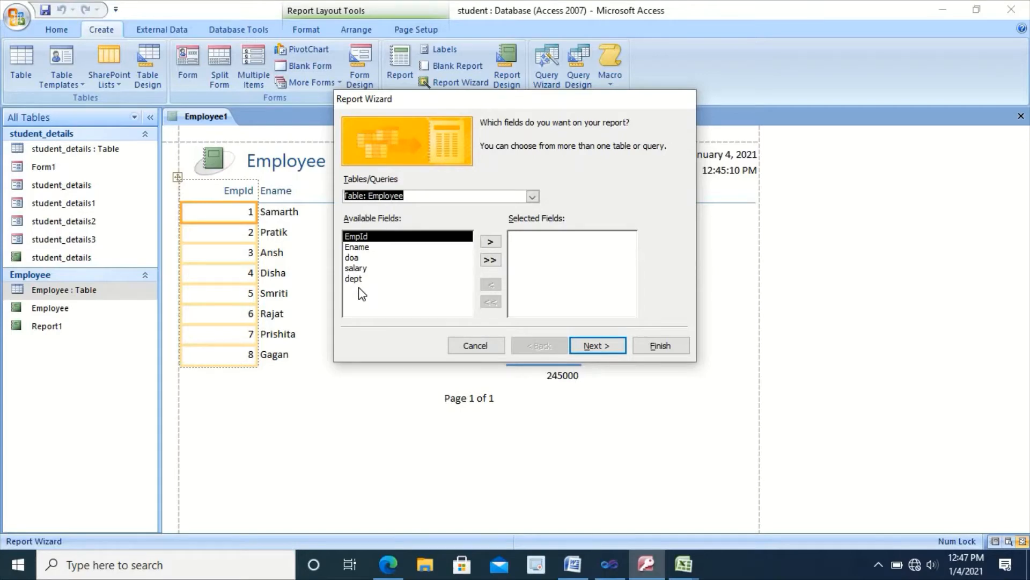
{"action": "left_click", "coordinate": [490, 261]}
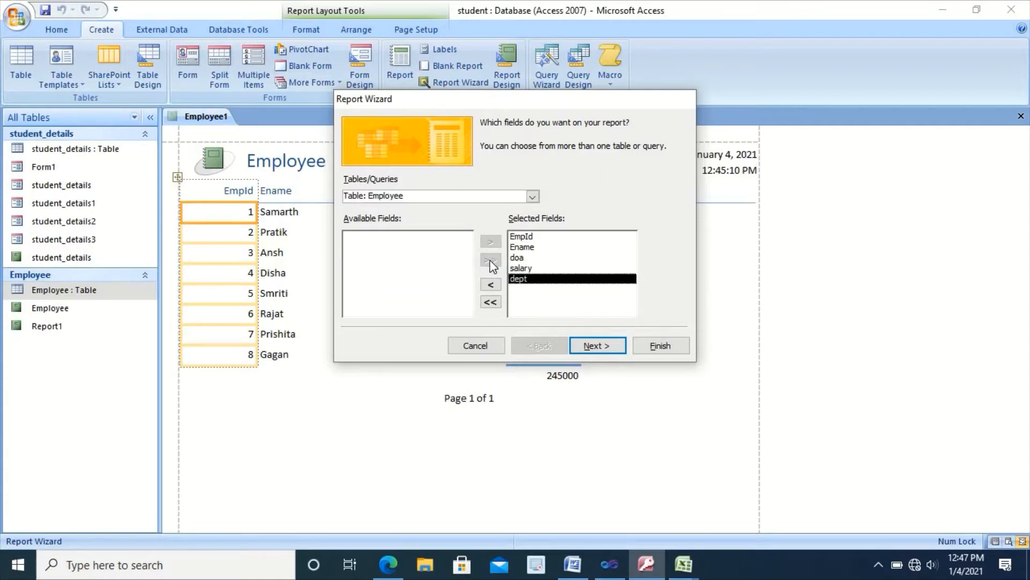
{"action": "left_click", "coordinate": [592, 347]}
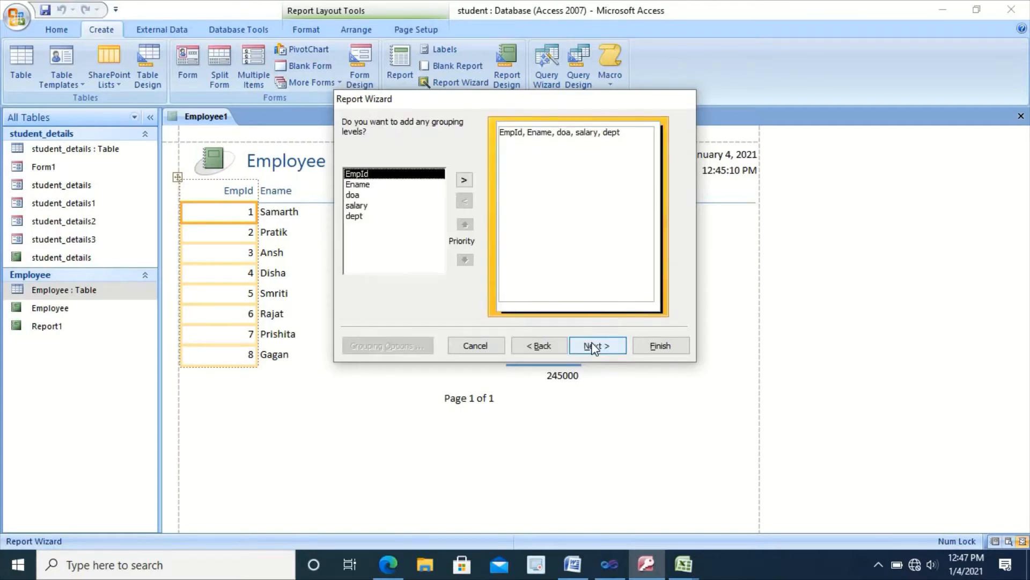
- Add dept as the report's grouping level
{"action": "left_click", "coordinate": [360, 220]}
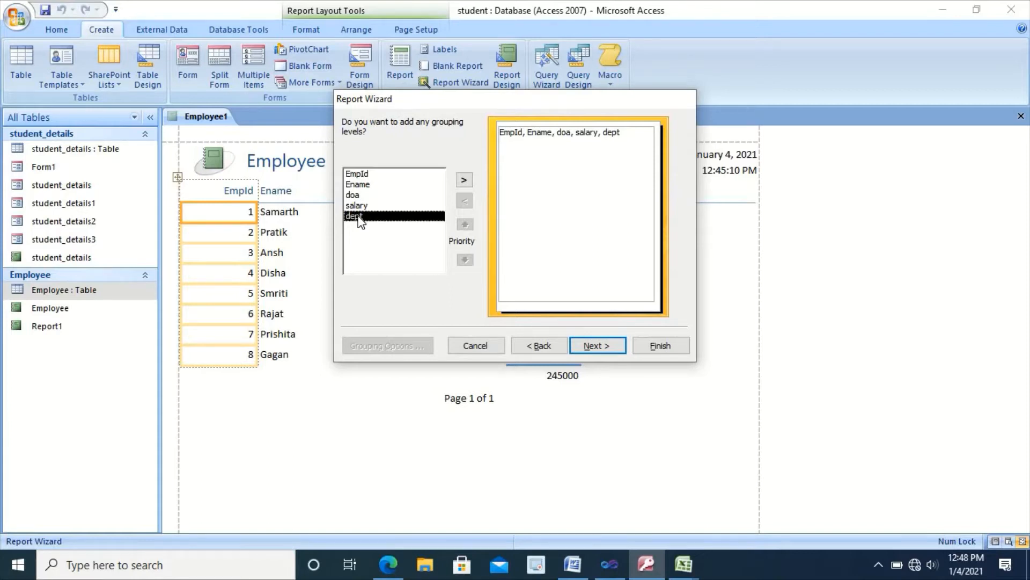
{"action": "left_click", "coordinate": [464, 180]}
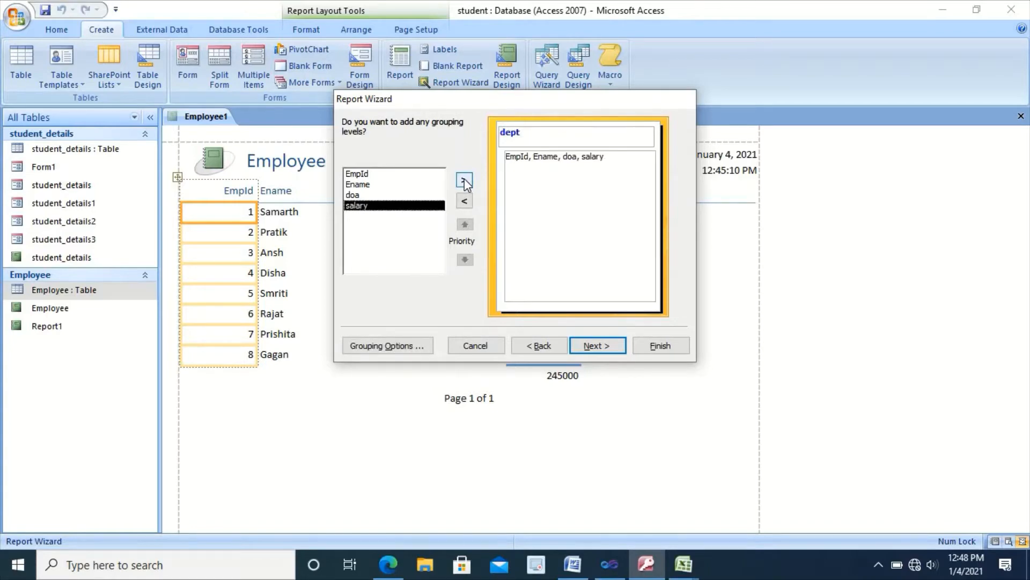
{"action": "left_click", "coordinate": [594, 347]}
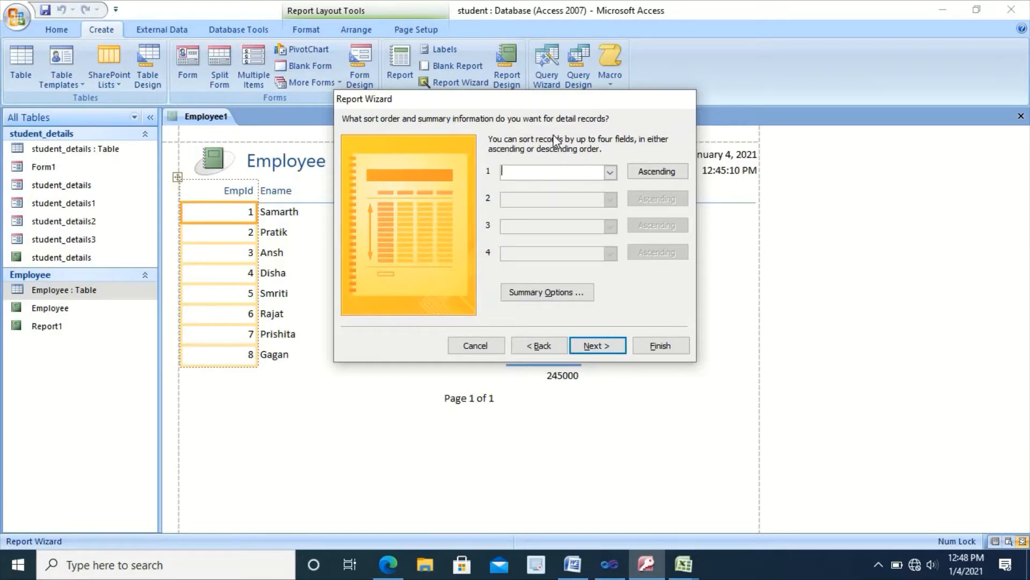
- Sort the detail records by EmpId in ascending order and include the Sum of salary with Detail and Summary shown
{"action": "left_click", "coordinate": [610, 173]}
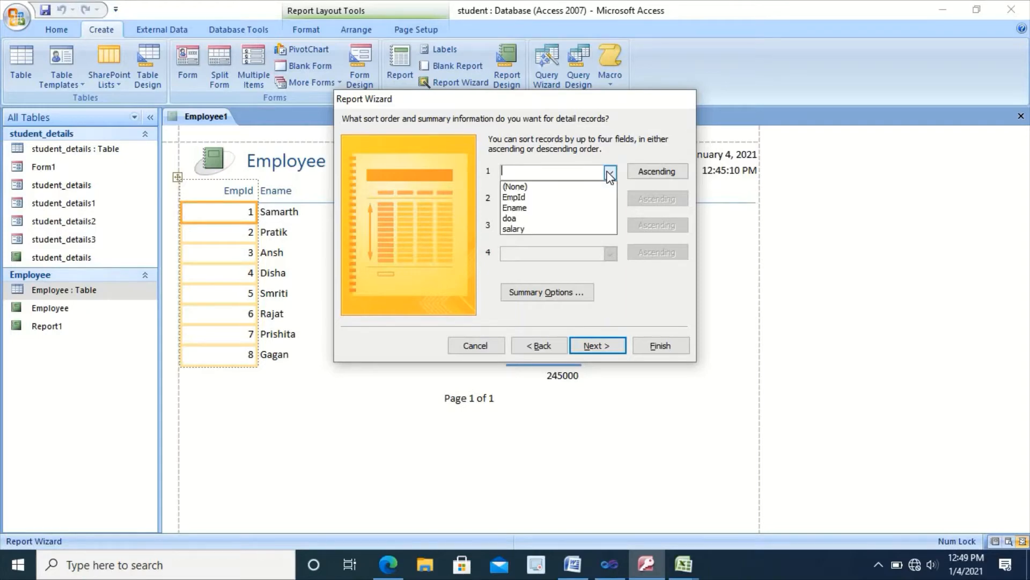
{"action": "left_click", "coordinate": [520, 198]}
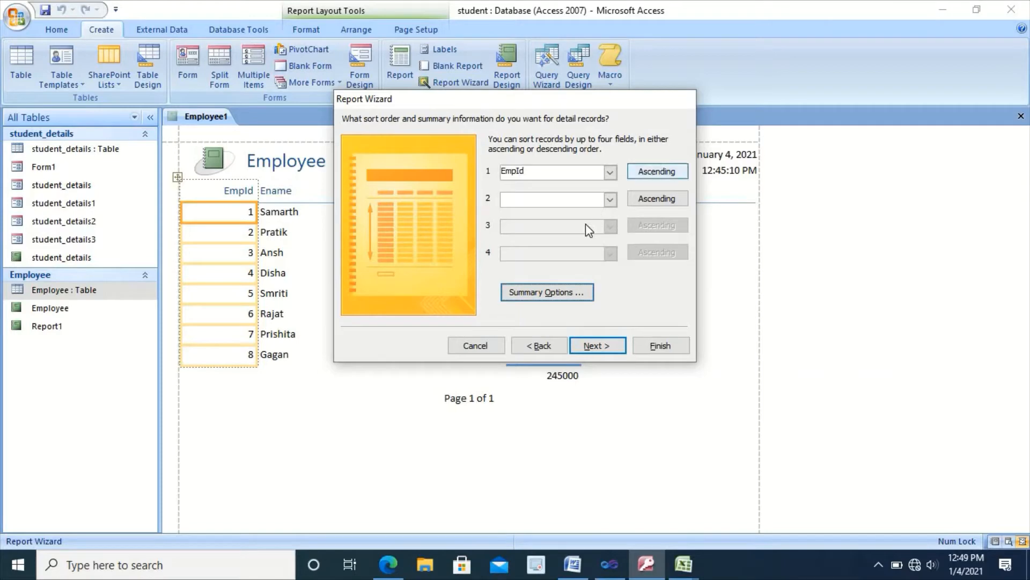
{"action": "left_click", "coordinate": [545, 289]}
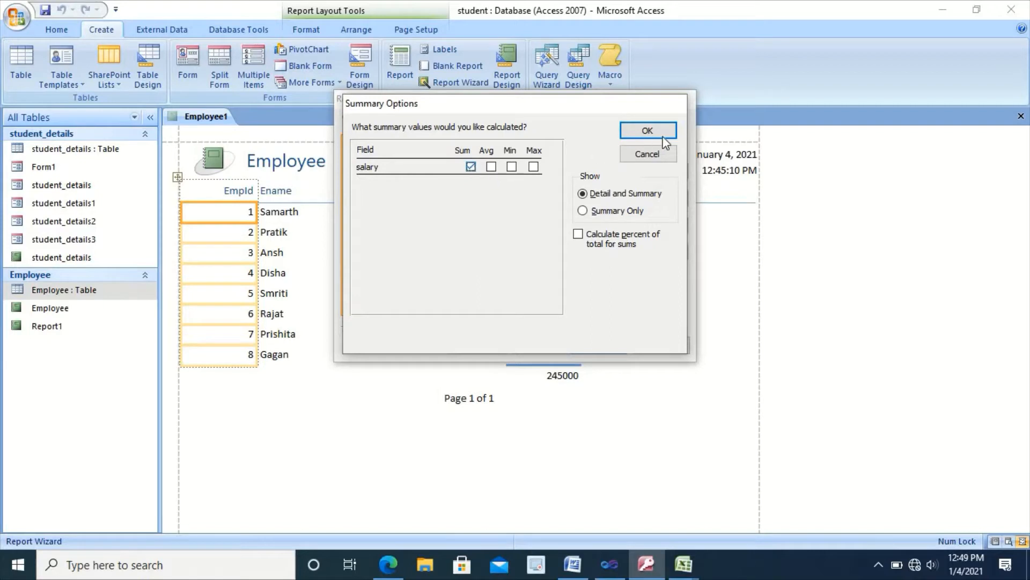
{"action": "left_click", "coordinate": [648, 131]}
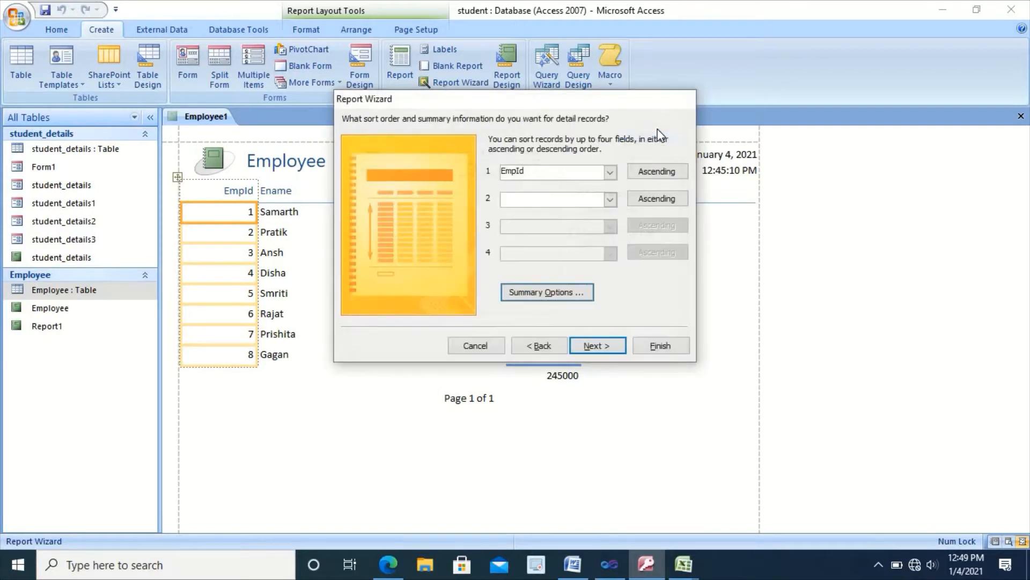
{"action": "left_click", "coordinate": [604, 355]}
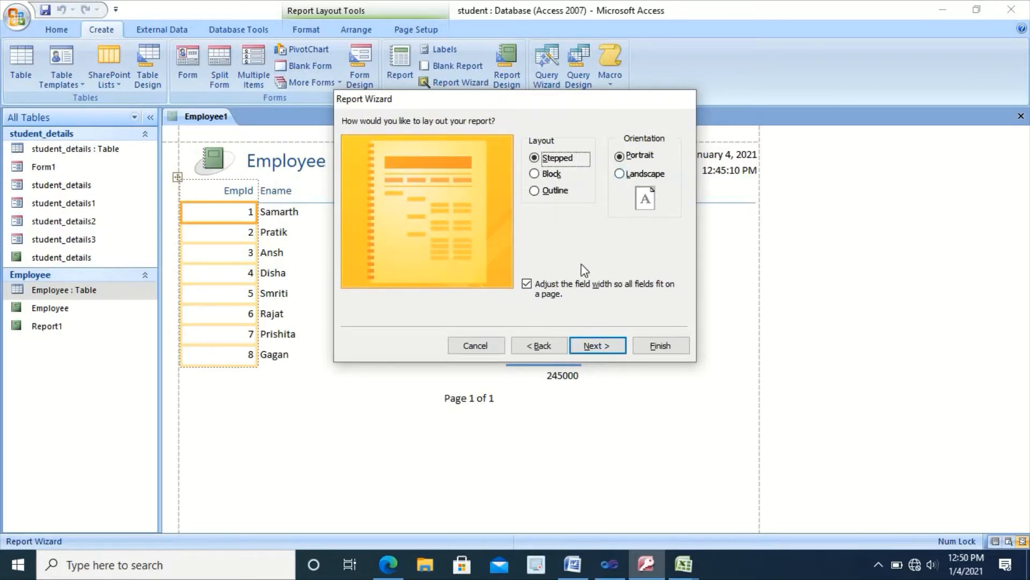
- Compare the layout and orientation options, and set the report to Stepped layout with Portrait orientation
{"action": "left_click", "coordinate": [535, 175]}
{"action": "left_click", "coordinate": [536, 191]}
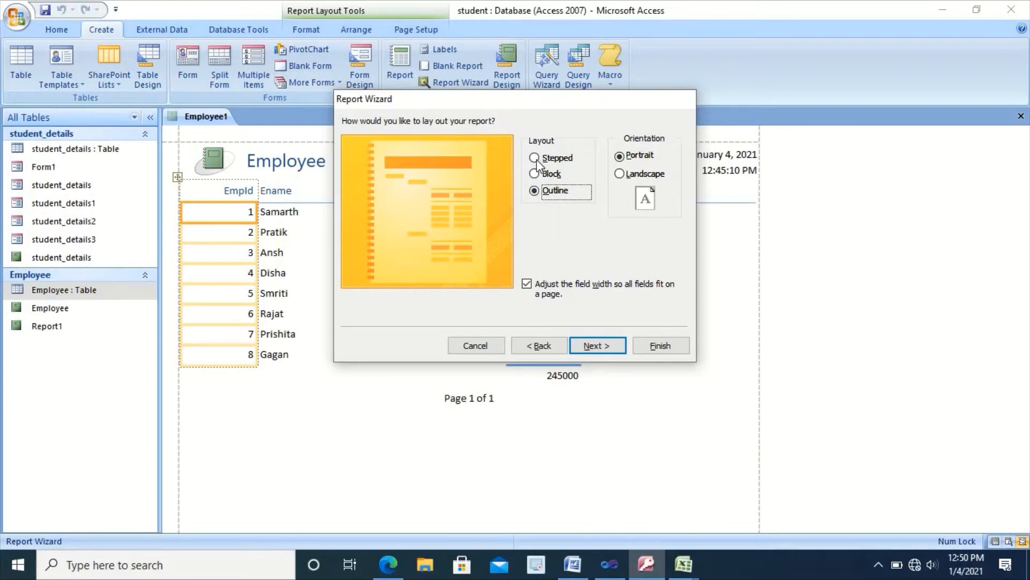
{"action": "left_click", "coordinate": [538, 161]}
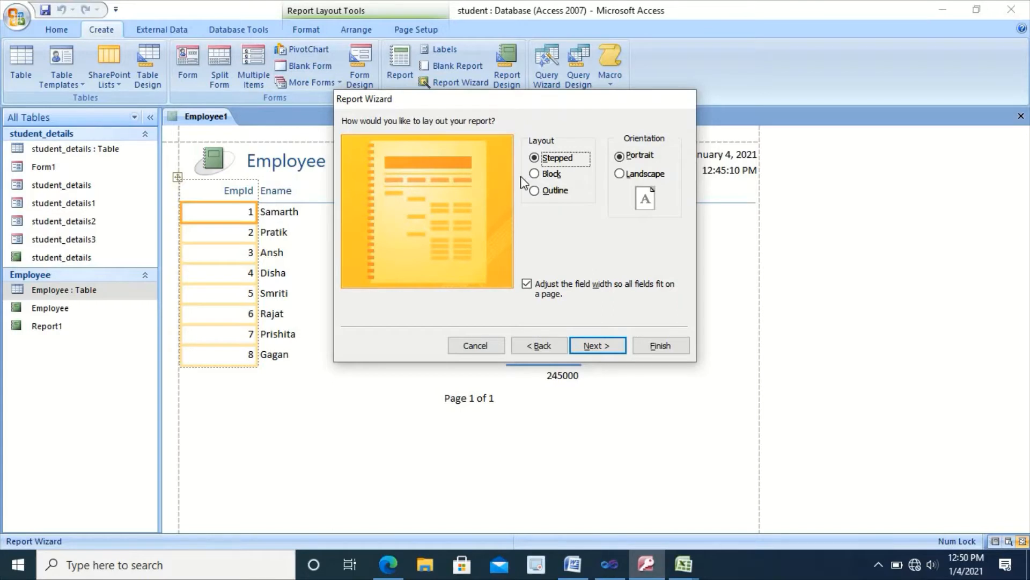
{"action": "left_click", "coordinate": [621, 175]}
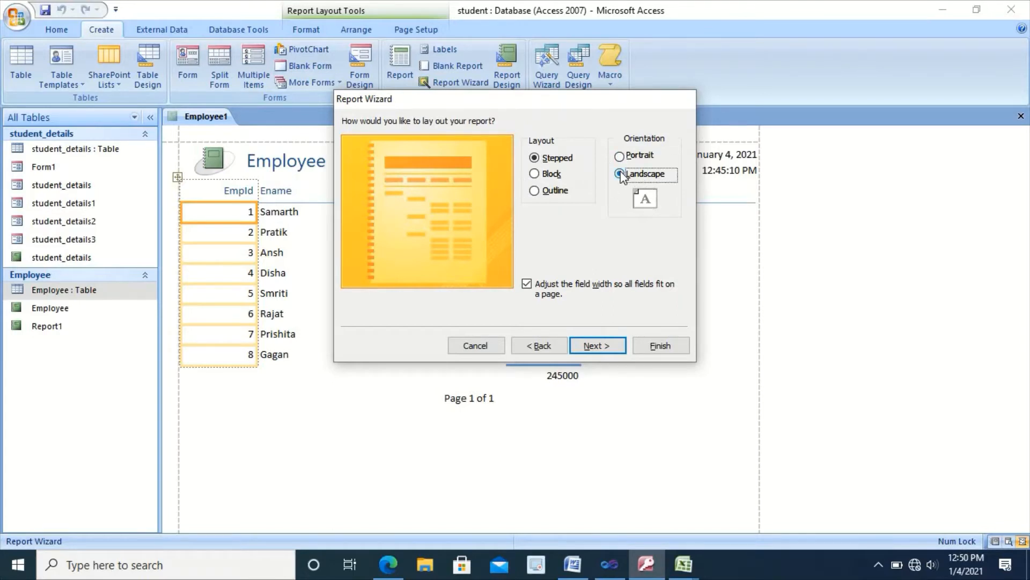
{"action": "left_click", "coordinate": [621, 157]}
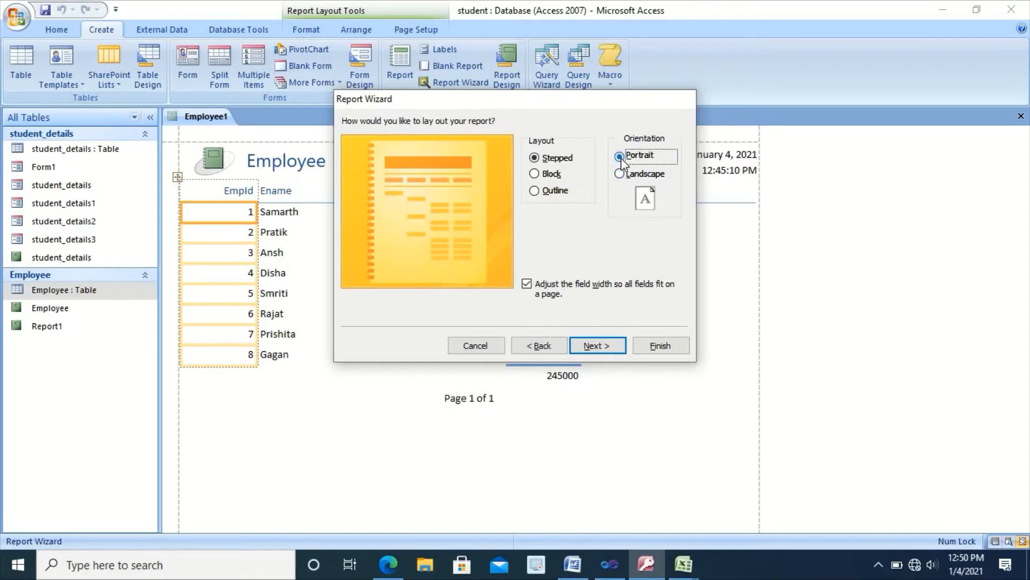
{"action": "left_click", "coordinate": [608, 346]}
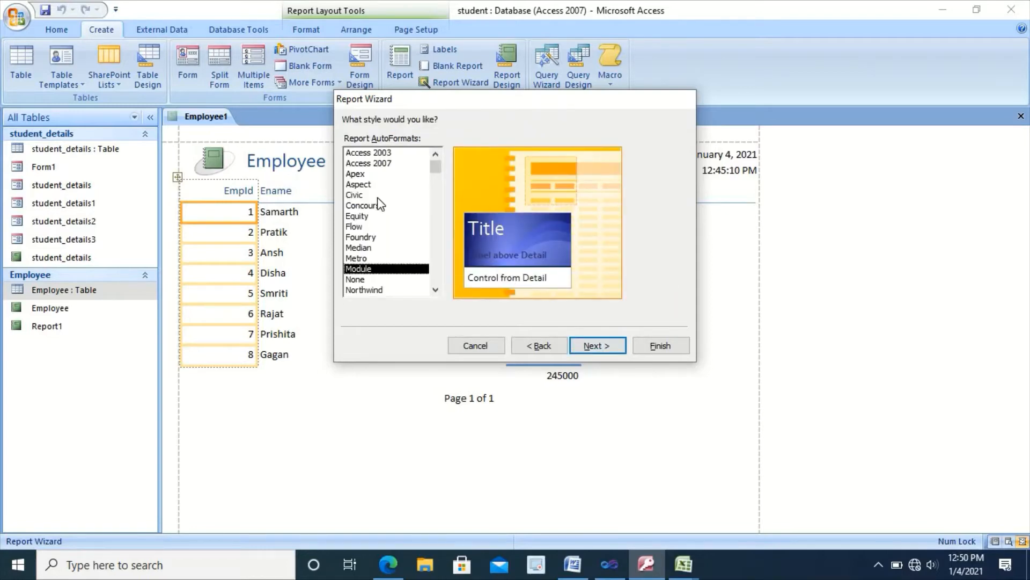
- Apply the Northwind style to the report and finish the wizard with the title Employee2 and the preview option
{"action": "left_click", "coordinate": [367, 217]}
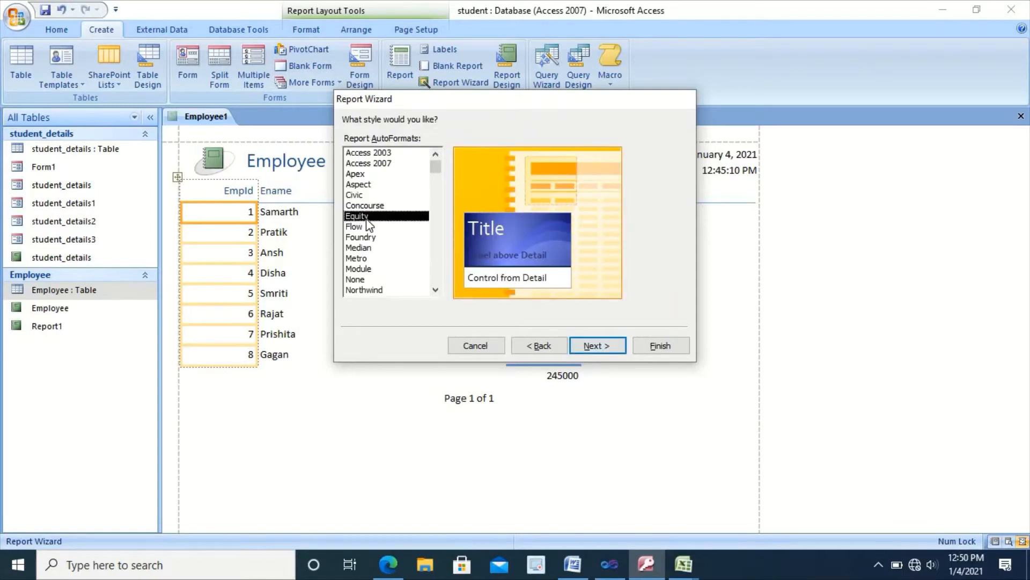
{"action": "left_click", "coordinate": [365, 237]}
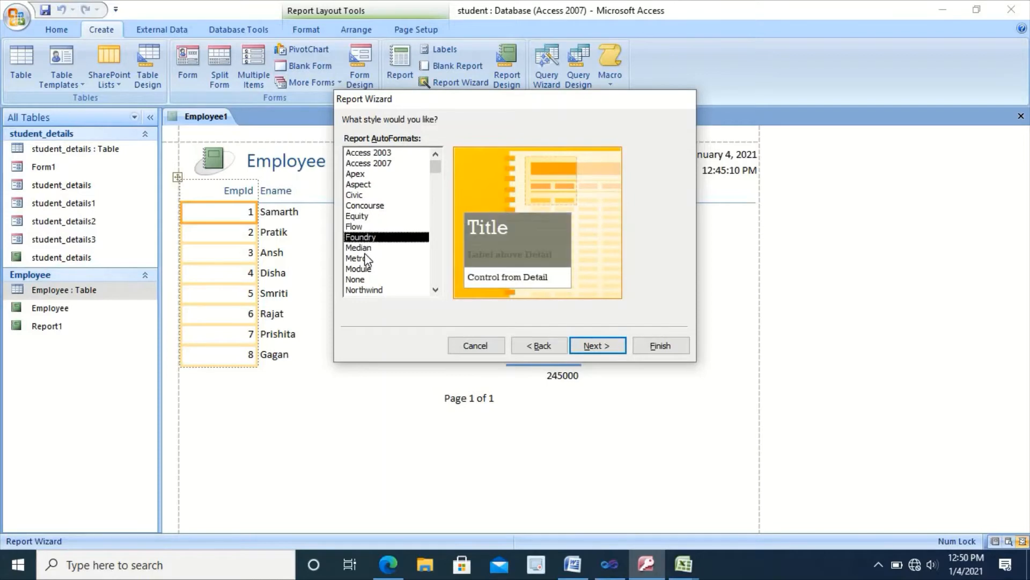
{"action": "left_click", "coordinate": [365, 260]}
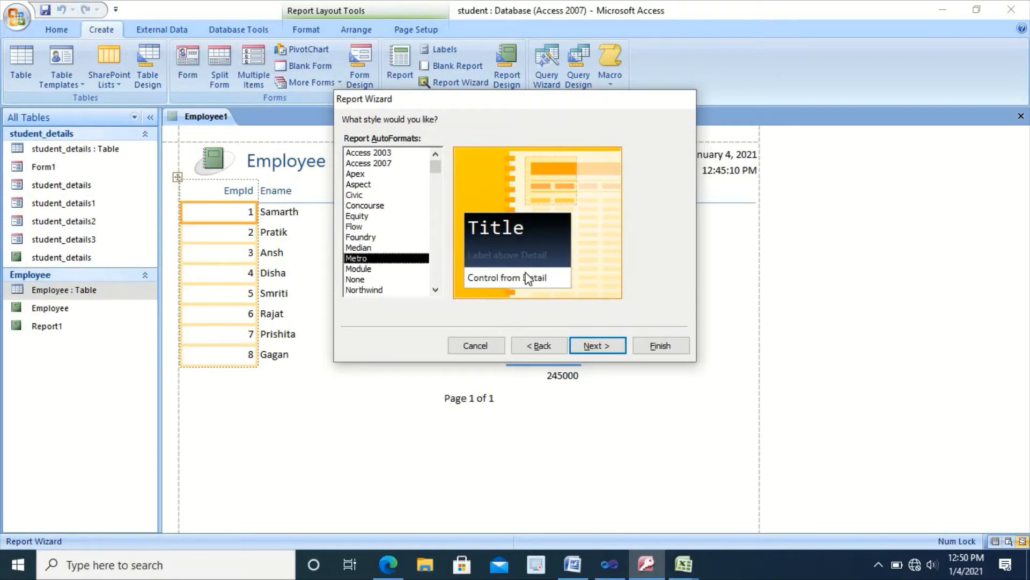
{"action": "left_click", "coordinate": [436, 291]}
{"action": "left_click", "coordinate": [436, 291]}
{"action": "left_click", "coordinate": [379, 270]}
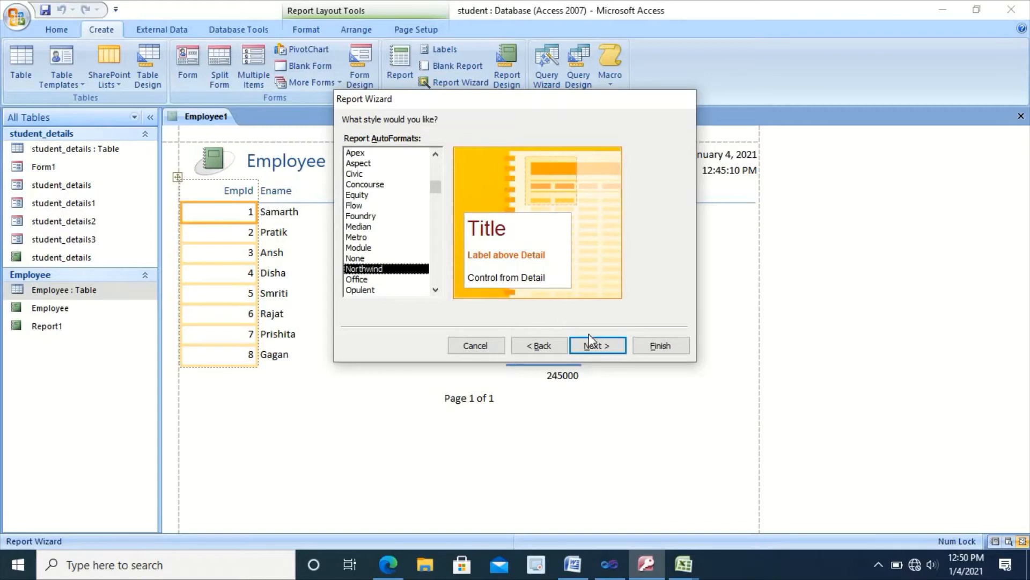
{"action": "left_click", "coordinate": [594, 348]}
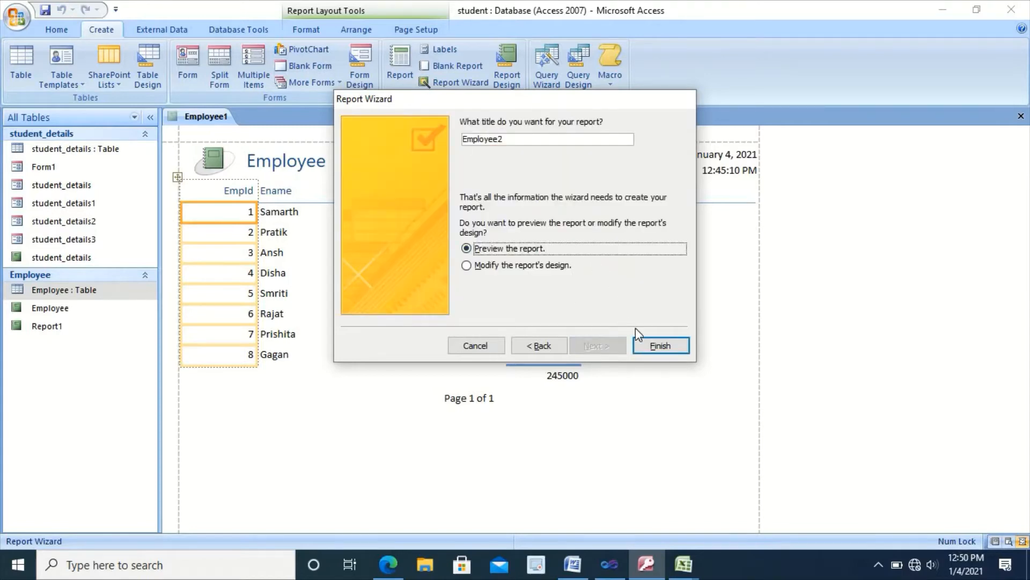
{"action": "left_click", "coordinate": [657, 347]}
{"action": "left_click", "coordinate": [662, 346]}
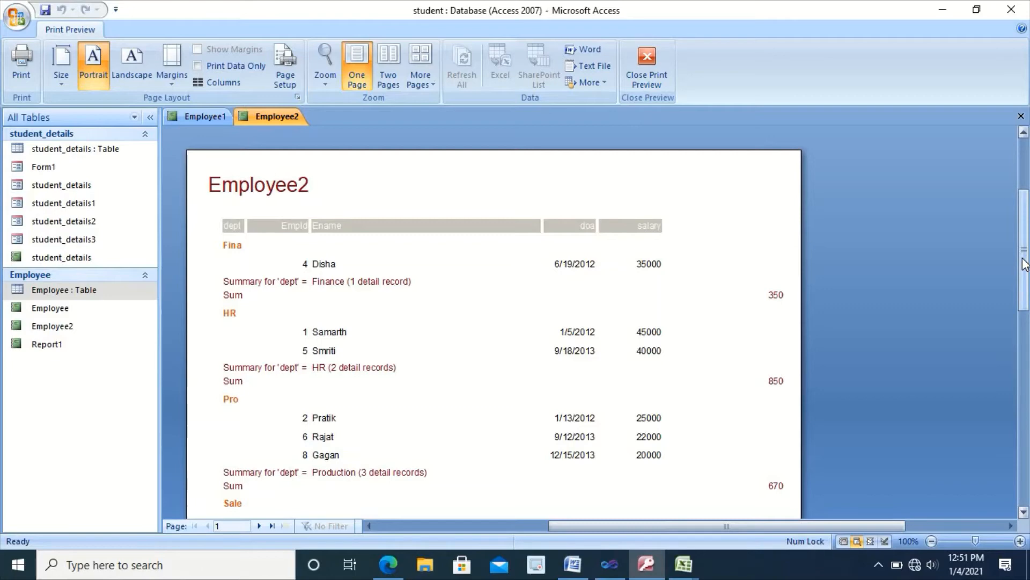
- Switch the Employee2 report to Design View and widen the dept Footer's salary sum box leftward to about the 6.5-inch mark
{"action": "left_click_drag", "start_coordinate": [1025, 264], "coordinate": [1018, 292]}
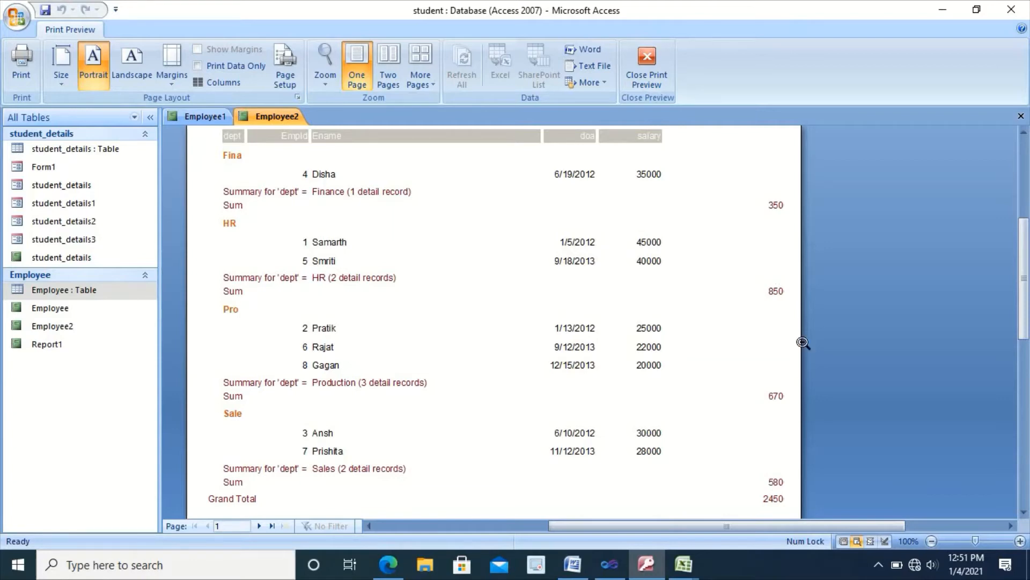
{"action": "left_click", "coordinate": [769, 366]}
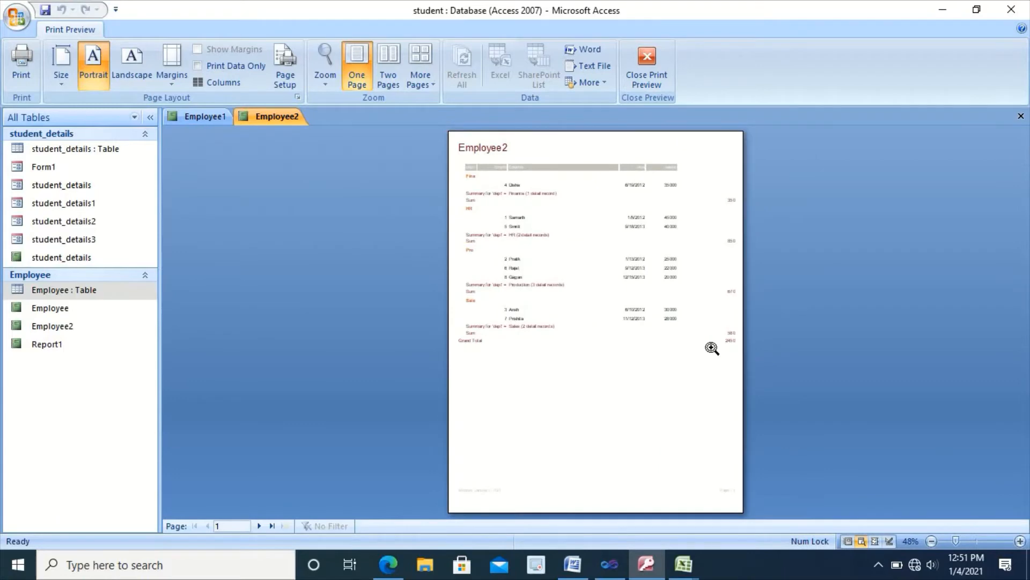
{"action": "left_click", "coordinate": [712, 348]}
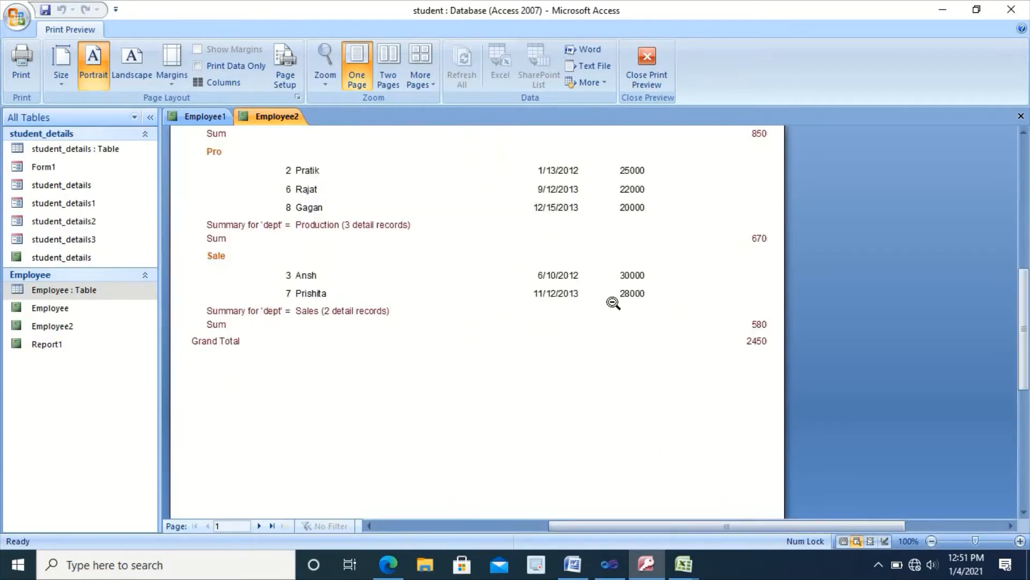
{"action": "right_click", "coordinate": [273, 125]}
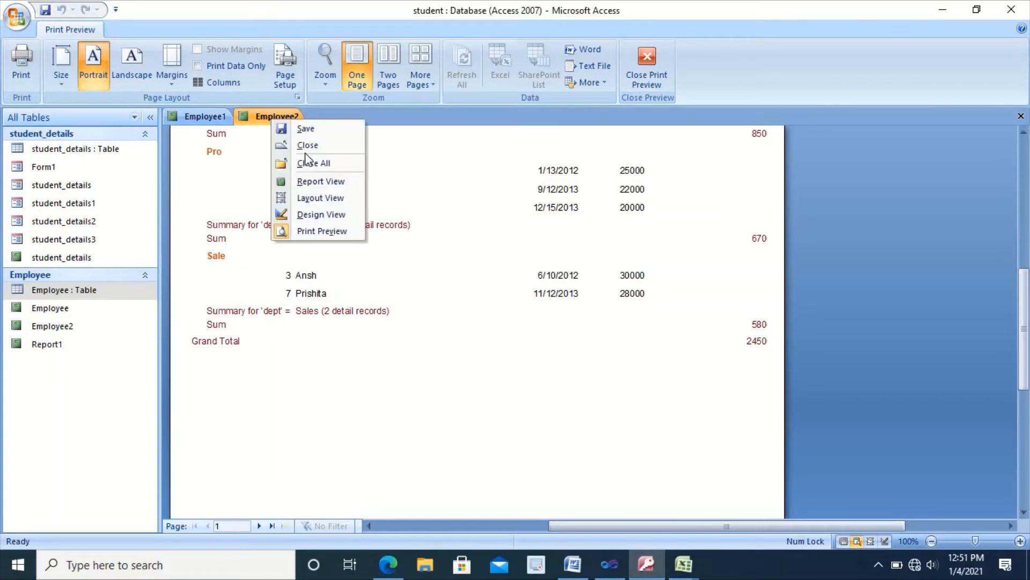
{"action": "left_click", "coordinate": [318, 217]}
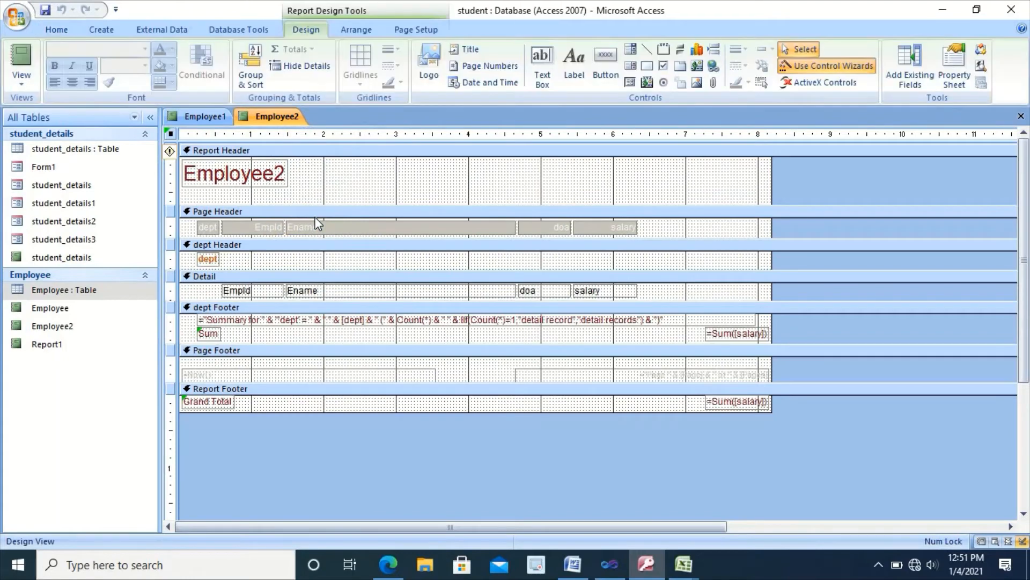
{"action": "left_click", "coordinate": [720, 336]}
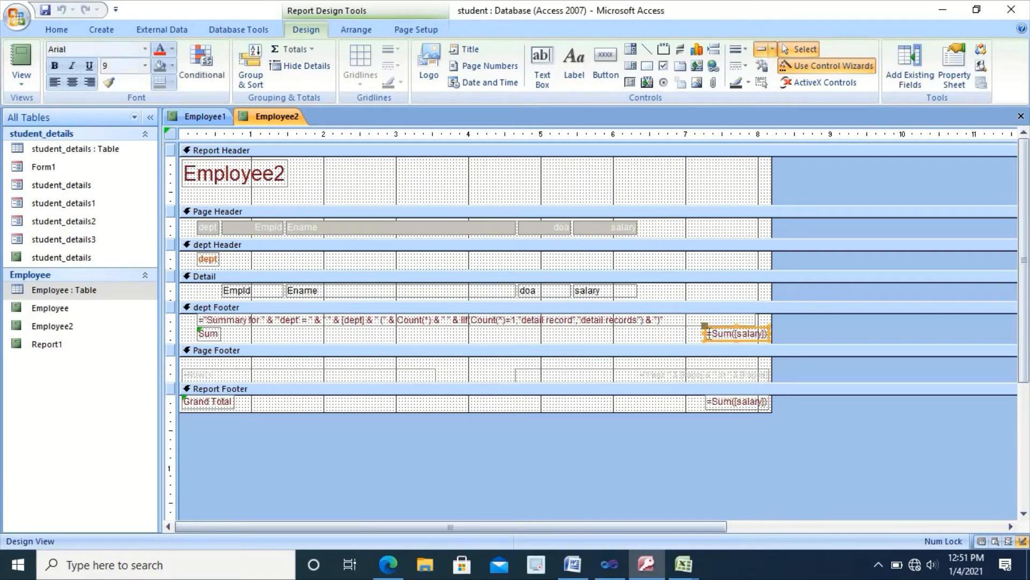
{"action": "left_click_drag", "start_coordinate": [703, 331], "coordinate": [653, 333]}
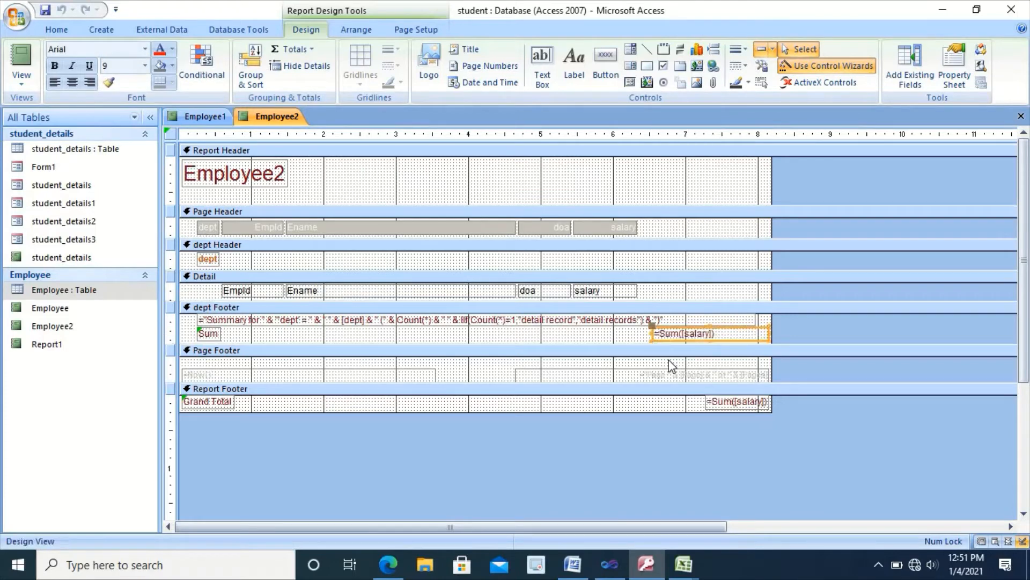
- Widen the Report Footer's salary total box and the dept Footer's sum box leftward to about the 6.4-inch mark
{"action": "left_click", "coordinate": [733, 408]}
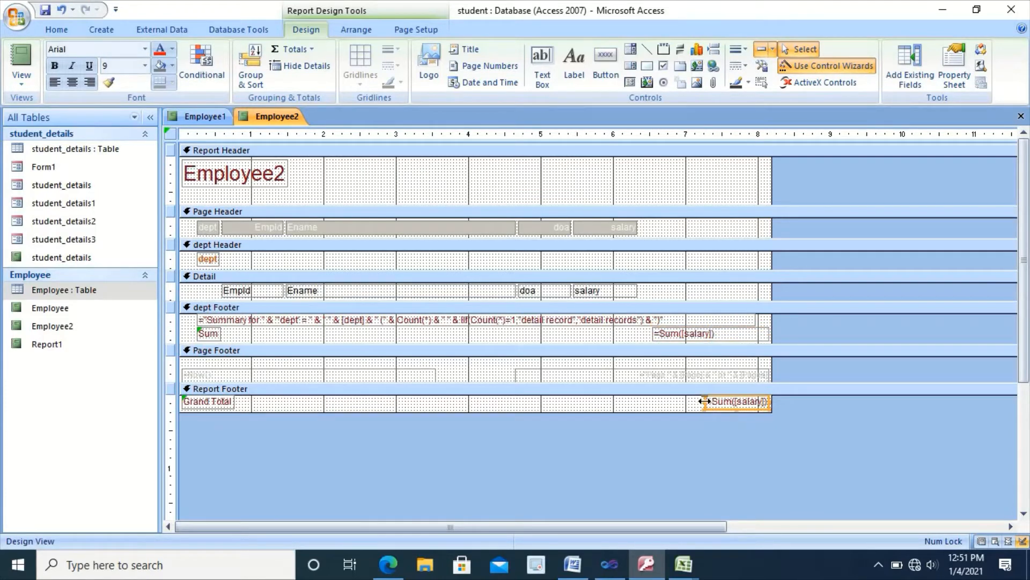
{"action": "left_click_drag", "start_coordinate": [704, 400], "coordinate": [640, 404]}
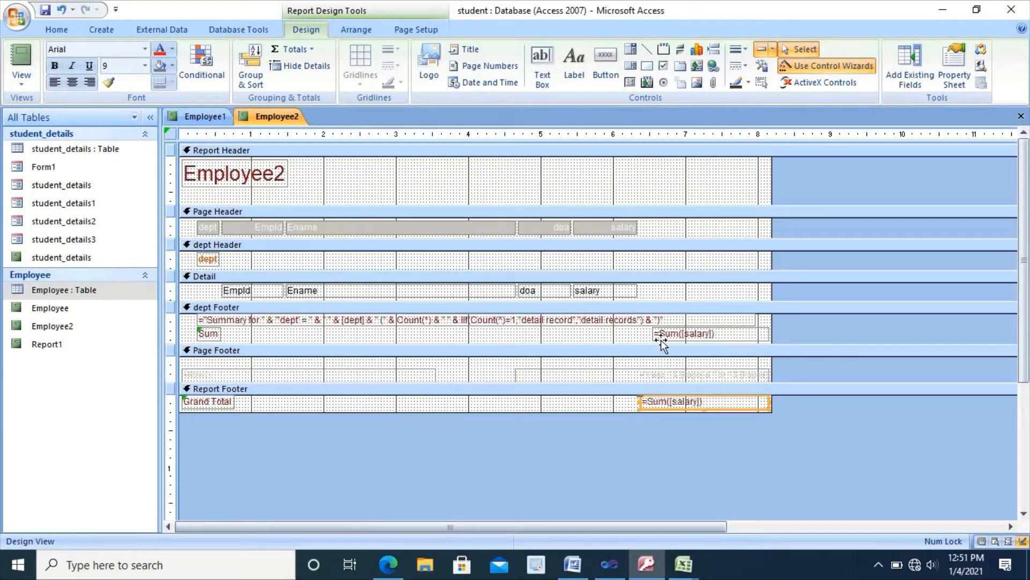
{"action": "left_click", "coordinate": [655, 335]}
{"action": "left_click_drag", "start_coordinate": [651, 333], "coordinate": [639, 332]}
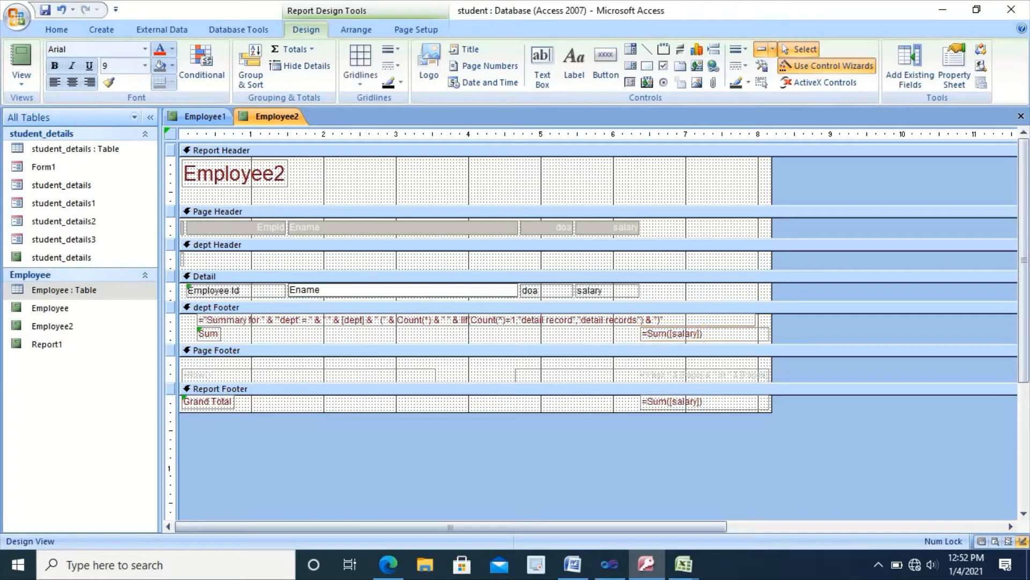
- Change the EmpId column label in the Page Header to Employee Id
{"action": "left_click", "coordinate": [278, 227]}
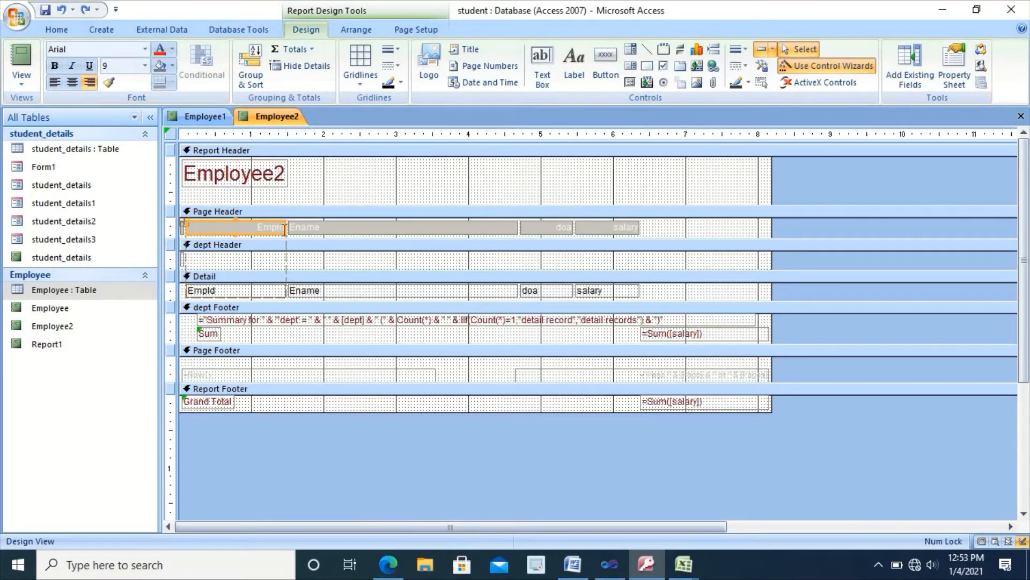
{"action": "left_click", "coordinate": [285, 230]}
{"action": "key", "text": "BackSpace"}
{"action": "key", "text": "BackSpace"}
{"action": "key", "text": "BackSpace"}
{"action": "key", "text": "BackSpace"}
{"action": "key", "text": "BackSpace"}
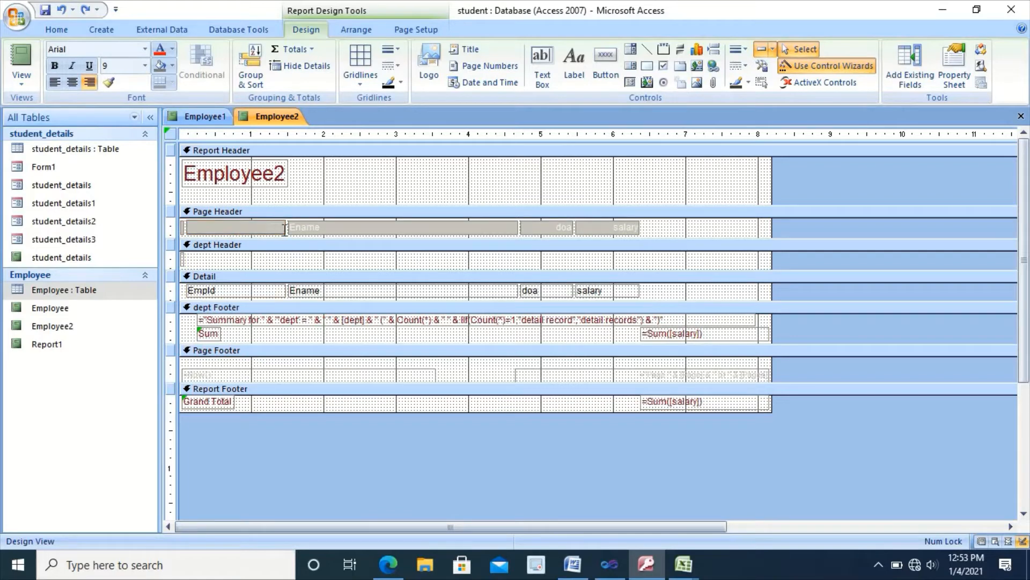
{"action": "type", "text": "Emplo"}
{"action": "type", "text": "yee Id"}
- Change the Ename column label in the Page Header to Employee Name
{"action": "left_click", "coordinate": [325, 230]}
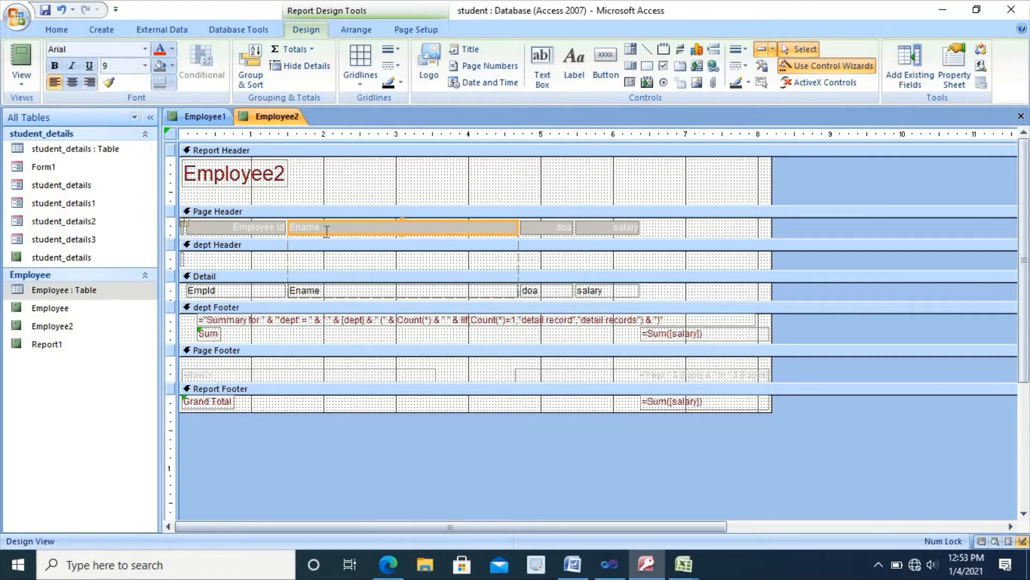
{"action": "left_click", "coordinate": [326, 231]}
{"action": "key", "text": "BackSpace"}
{"action": "key", "text": "BackSpace"}
{"action": "key", "text": "BackSpace"}
{"action": "key", "text": "BackSpace"}
{"action": "type", "text": "mploy"}
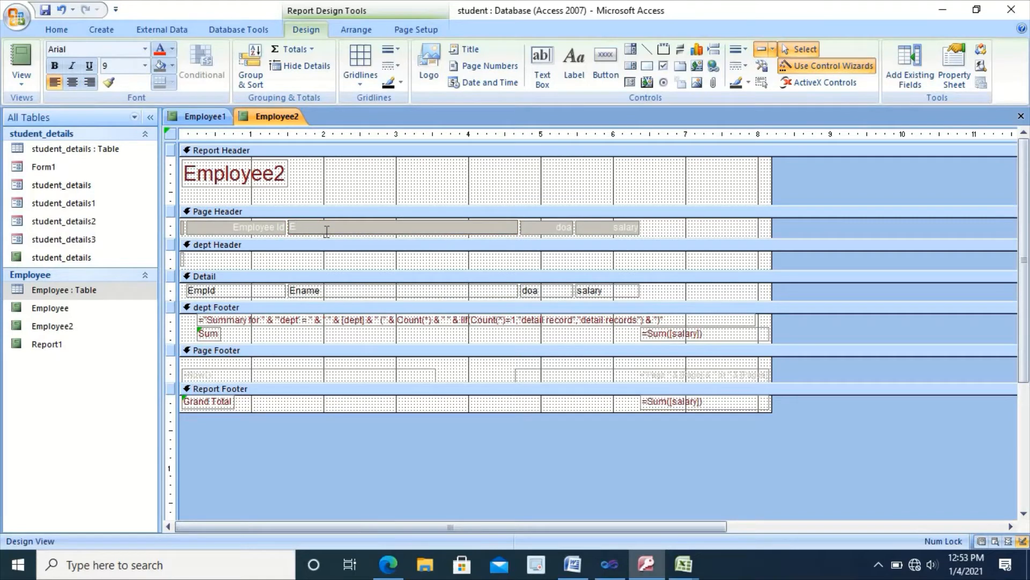
{"action": "type", "text": "ee Name"}
- Widen the doa column rightward to about the 6.6-inch mark and change its Page Header label to Date of appointment
{"action": "left_click", "coordinate": [539, 230]}
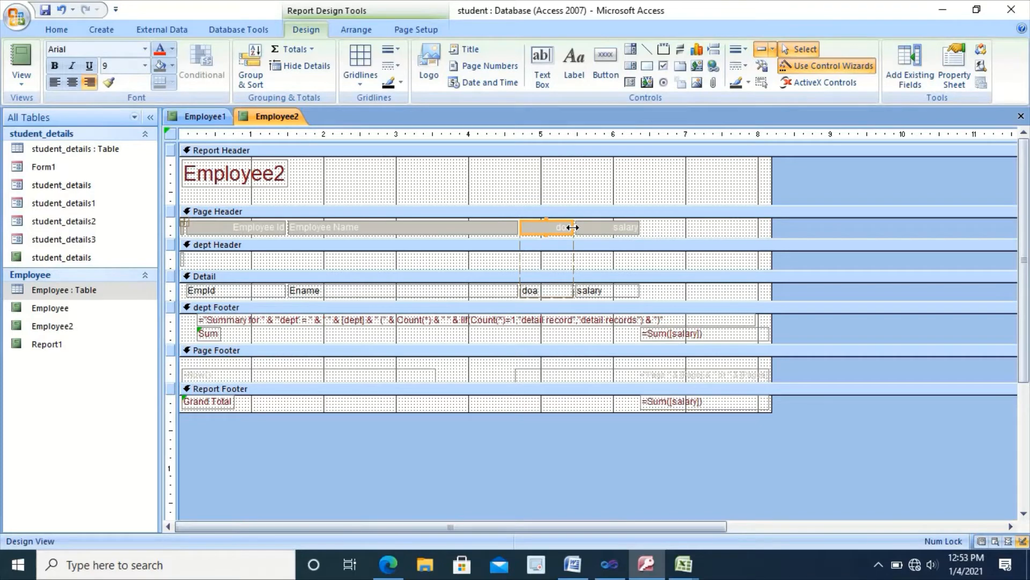
{"action": "left_click_drag", "start_coordinate": [573, 228], "coordinate": [617, 227]}
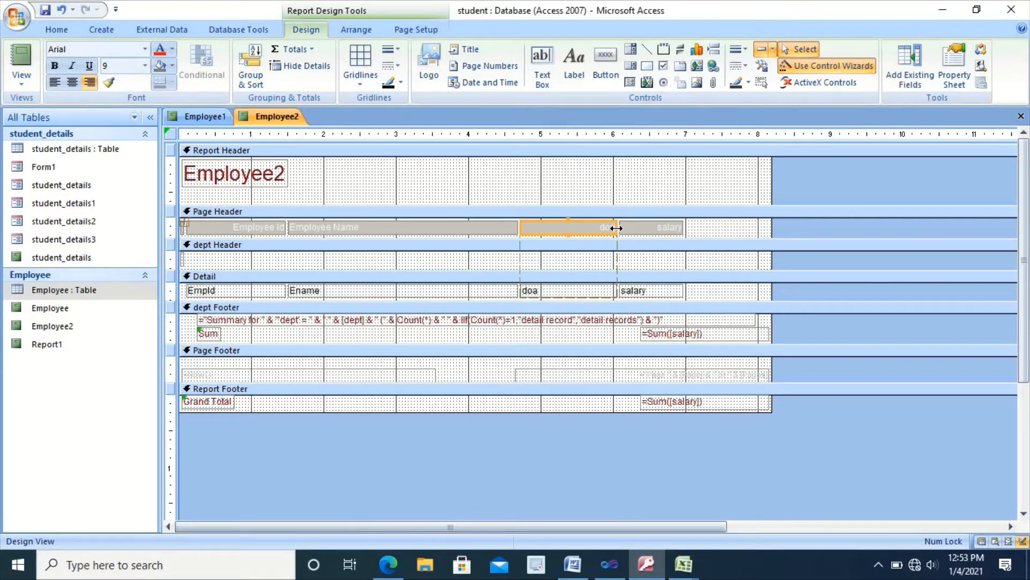
{"action": "left_click_drag", "start_coordinate": [617, 228], "coordinate": [660, 231]}
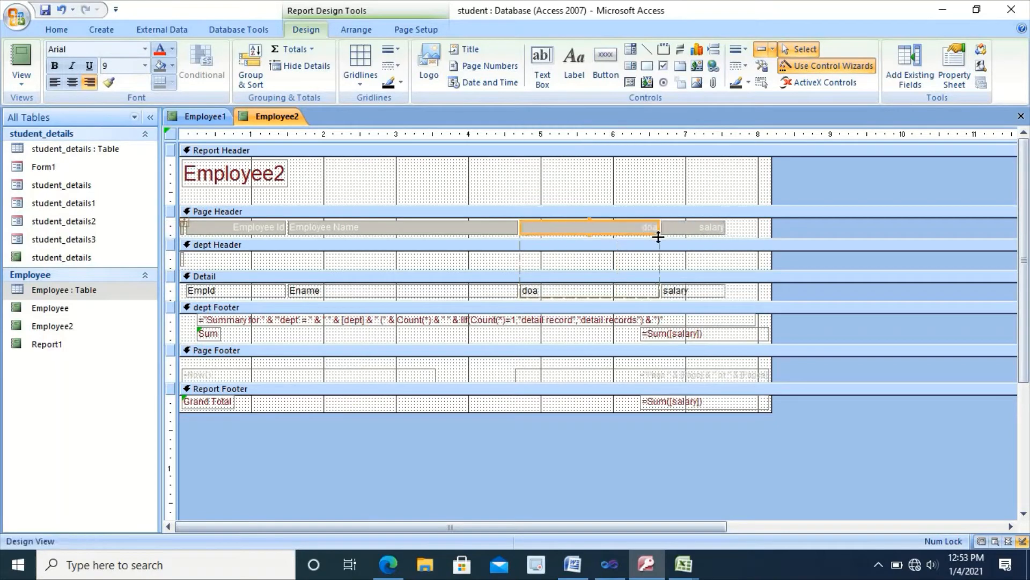
{"action": "left_click", "coordinate": [647, 230]}
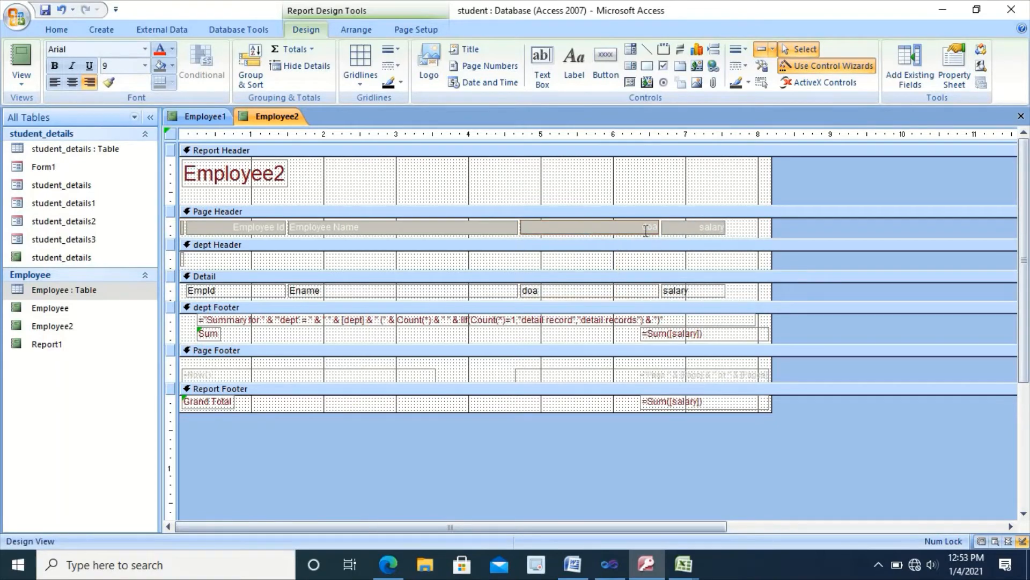
{"action": "key", "text": "BackSpace"}
{"action": "key", "text": "BackSpace"}
{"action": "key", "text": "BackSpace"}
{"action": "type", "text": "Date of appointment"}
- Left-align the Employee Id, Employee Name, Date of appointment and Salary labels in the Page Header together
{"action": "left_click", "coordinate": [275, 224]}
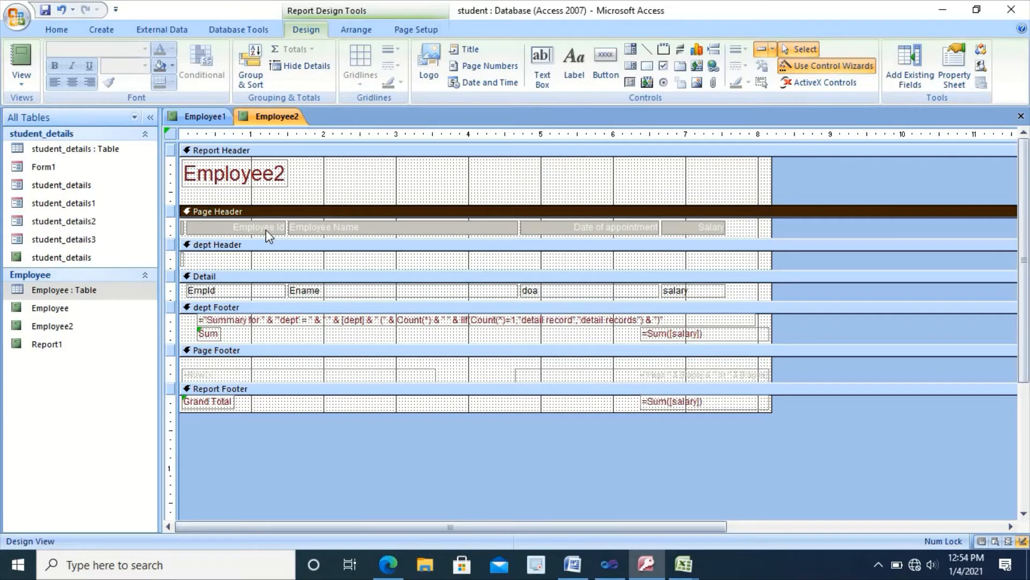
{"action": "left_click", "coordinate": [266, 230]}
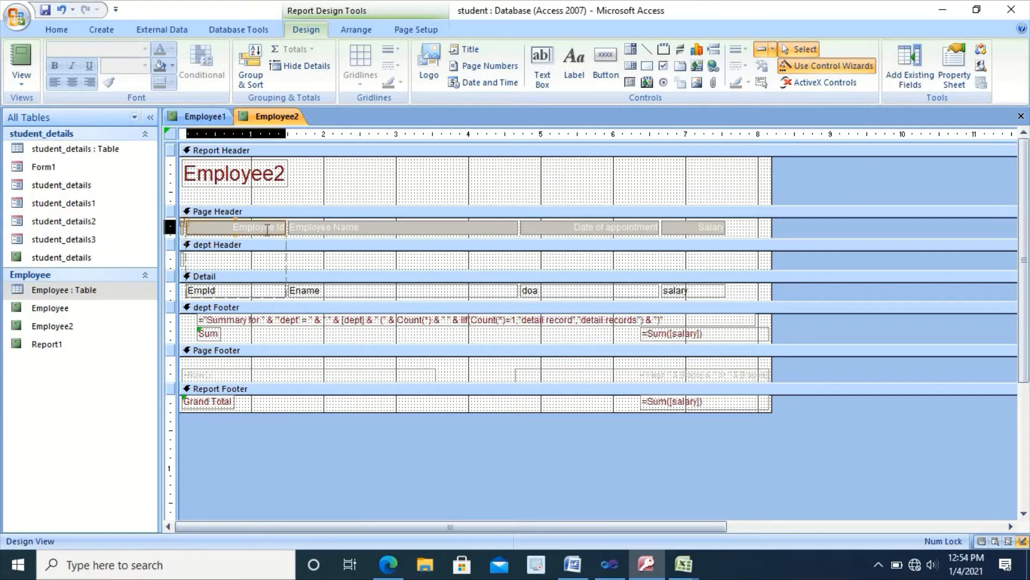
{"action": "left_click", "coordinate": [352, 235], "text": "shift"}
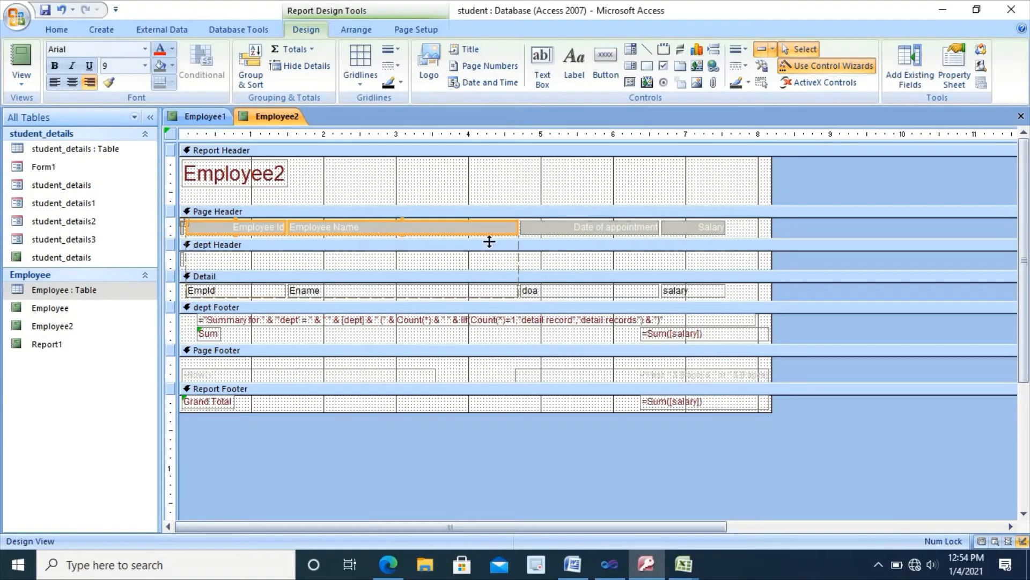
{"action": "left_click", "coordinate": [562, 234], "text": "shift"}
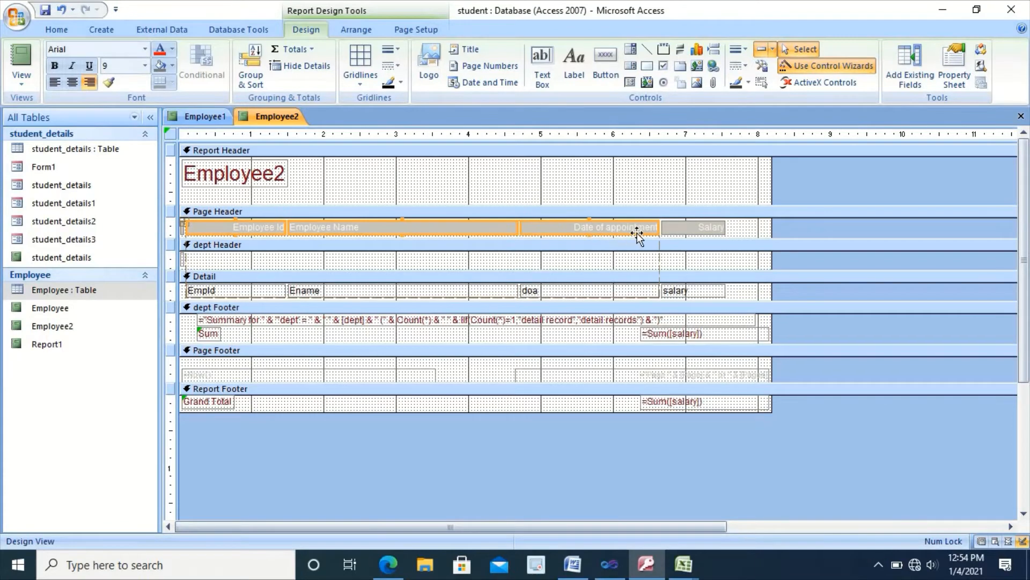
{"action": "left_click", "coordinate": [674, 229], "text": "shift"}
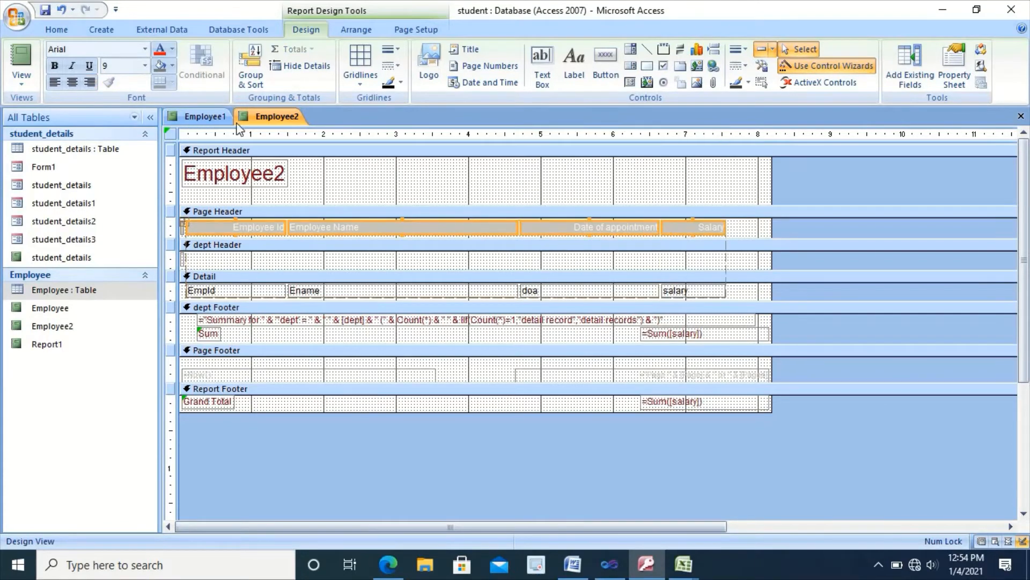
{"action": "left_click", "coordinate": [73, 84]}
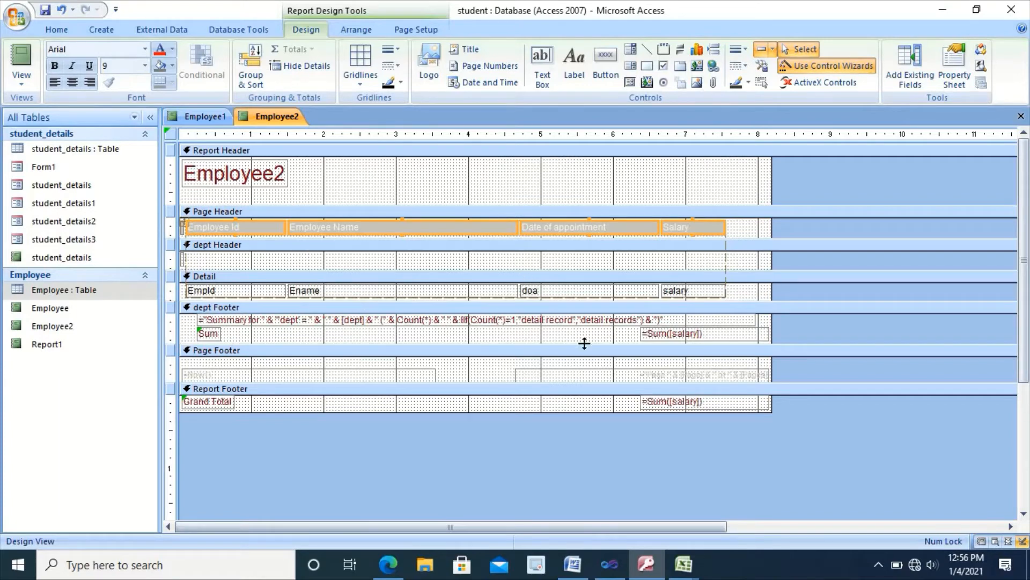
- Switch the Employee2 report to Report View and review the column headings, dept sums and grand total
{"action": "right_click", "coordinate": [272, 120]}
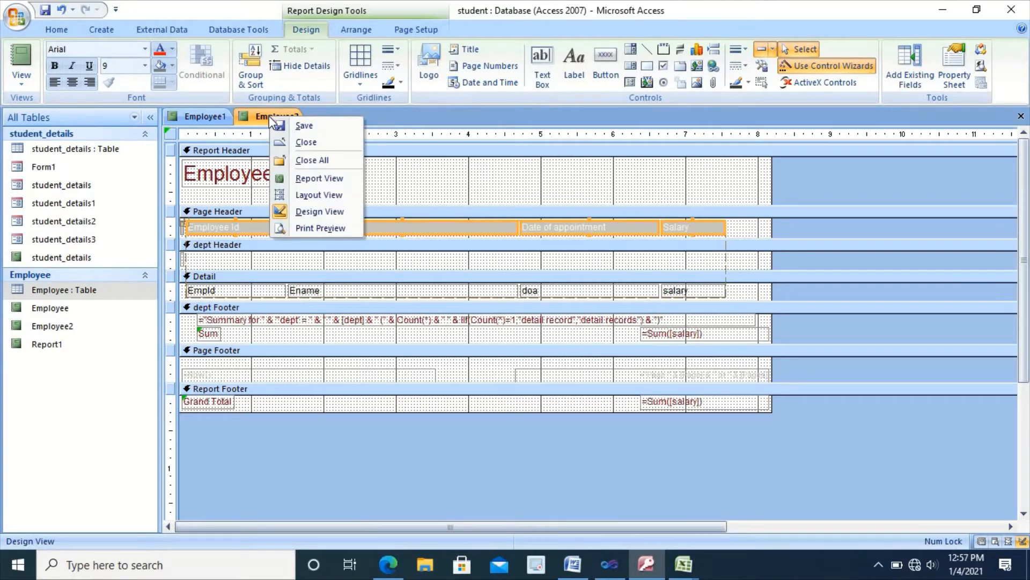
{"action": "left_click", "coordinate": [329, 180]}
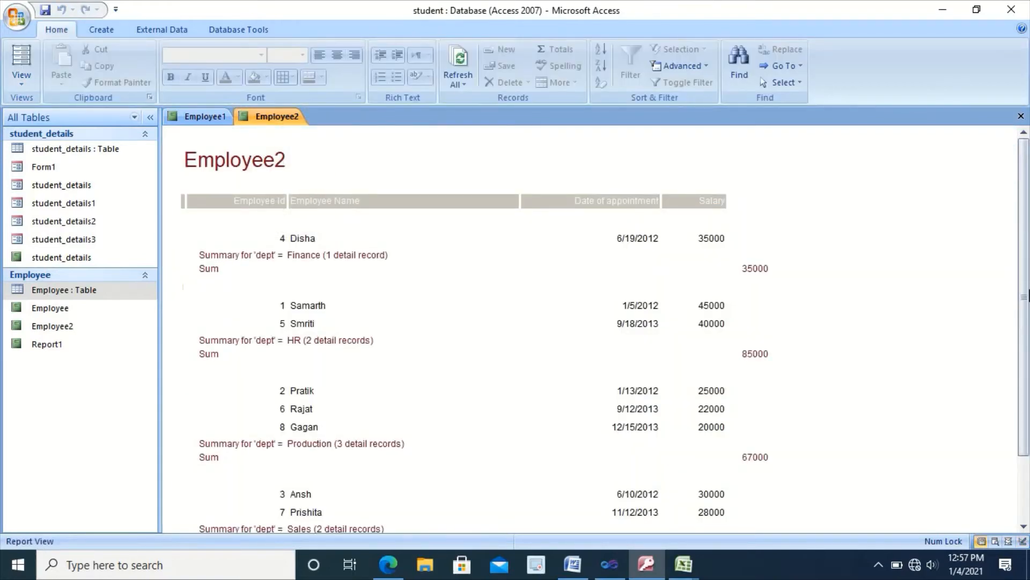
{"action": "scroll", "coordinate": [1026, 322], "scroll_direction": "down", "scroll_amount": 3}
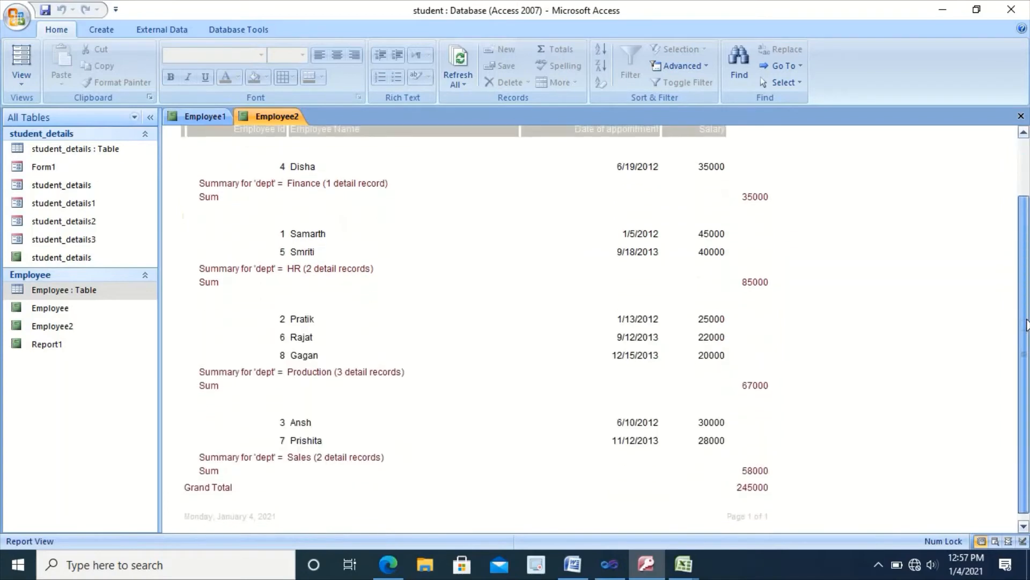
{"action": "scroll", "coordinate": [1028, 244], "scroll_direction": "up", "scroll_amount": 3}
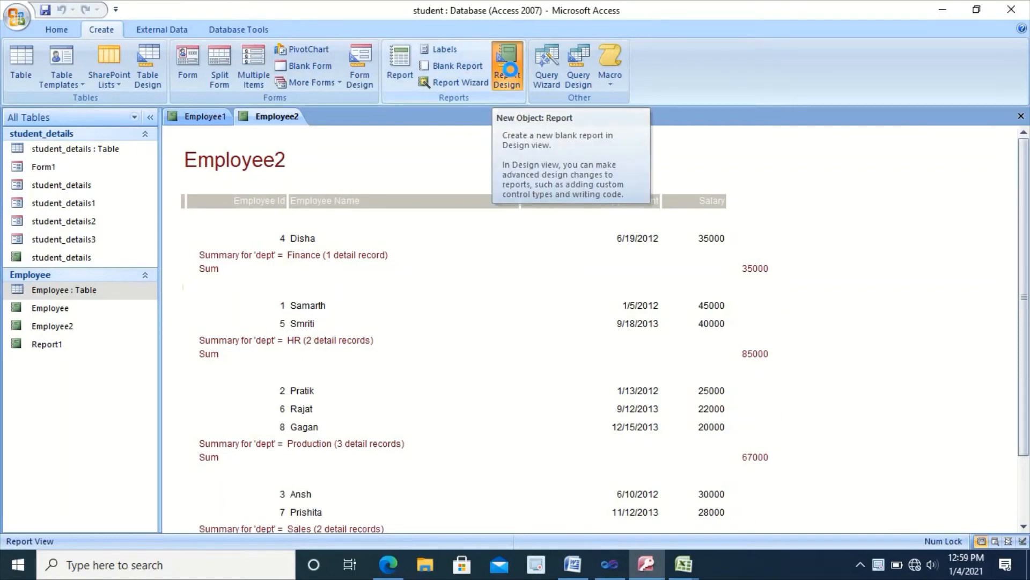
- Start a blank report in Design View with the existing fields listed, and make its Page Header section slightly taller
{"action": "left_click", "coordinate": [511, 69]}
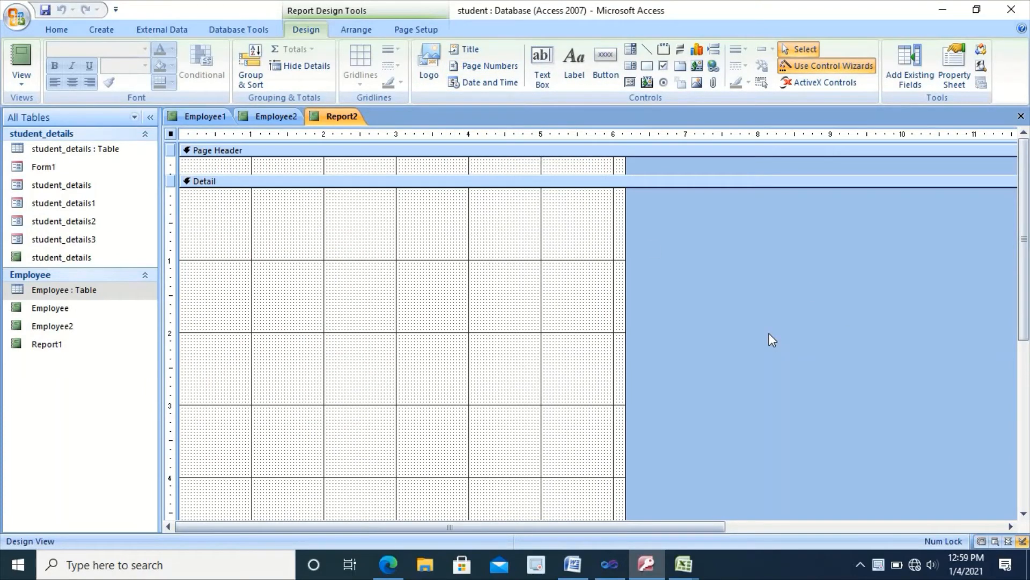
{"action": "left_click", "coordinate": [907, 83]}
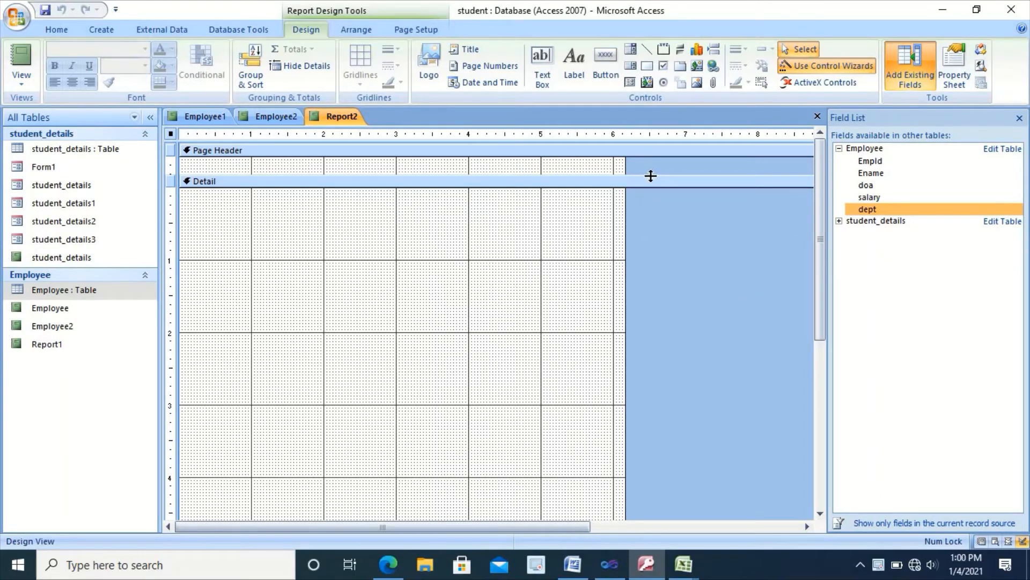
{"action": "left_click_drag", "start_coordinate": [651, 177], "coordinate": [651, 184]}
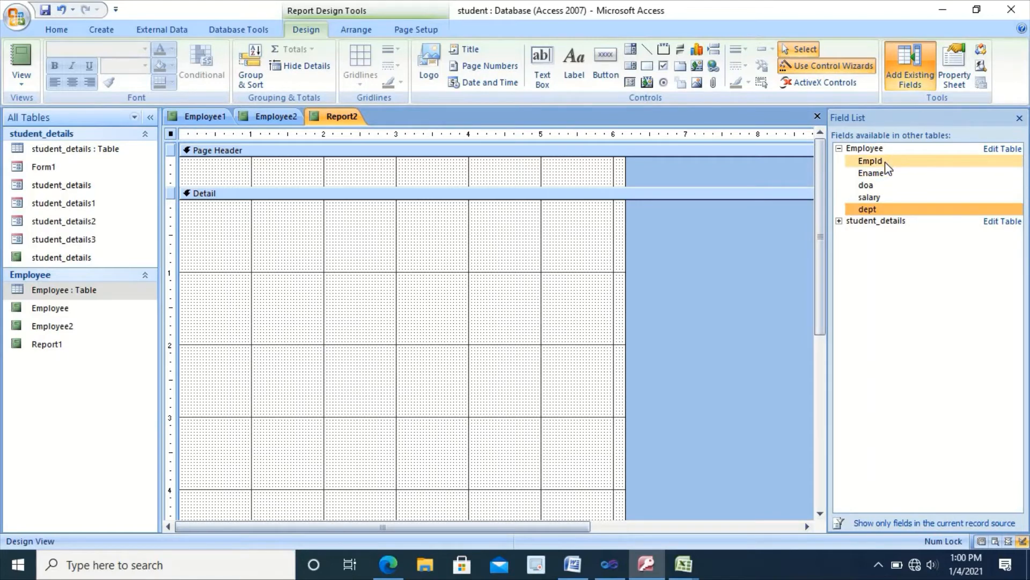
- Add the Employee table's EmpId field to the Detail section in a tabular layout and move its column to the report's left edge
{"action": "left_click_drag", "start_coordinate": [885, 162], "coordinate": [401, 249]}
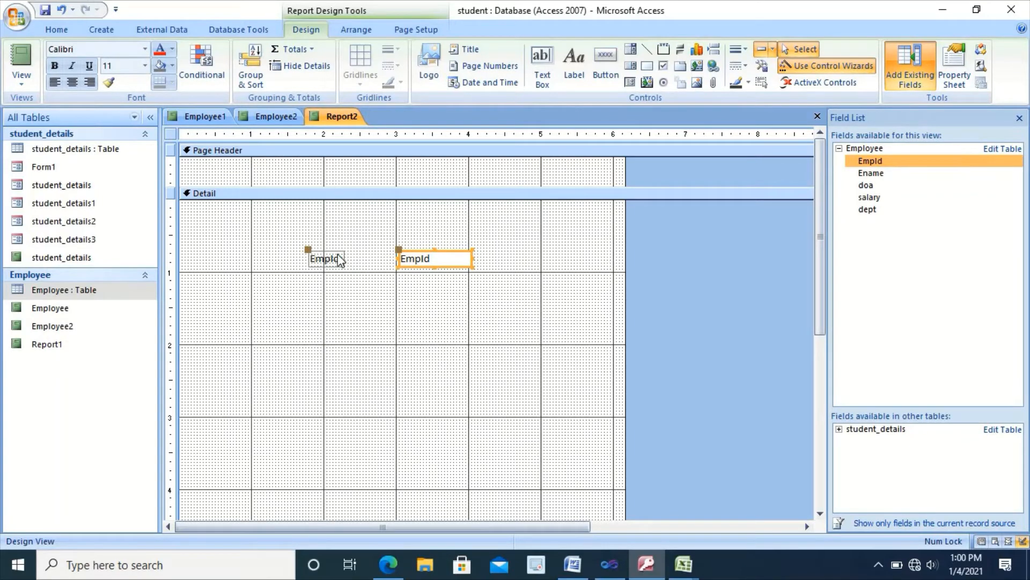
{"action": "left_click_drag", "start_coordinate": [340, 260], "coordinate": [236, 219]}
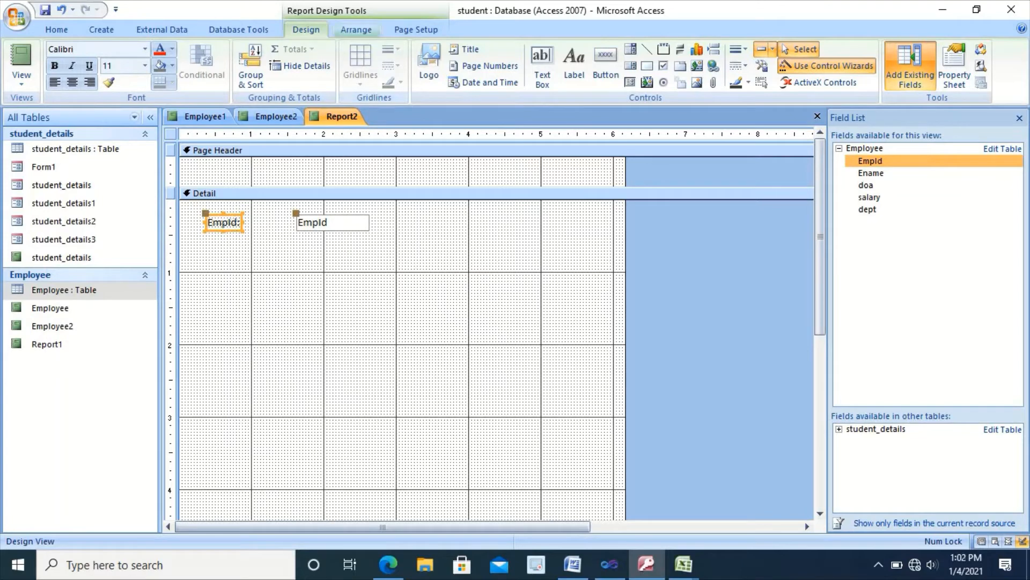
{"action": "left_click", "coordinate": [358, 30]}
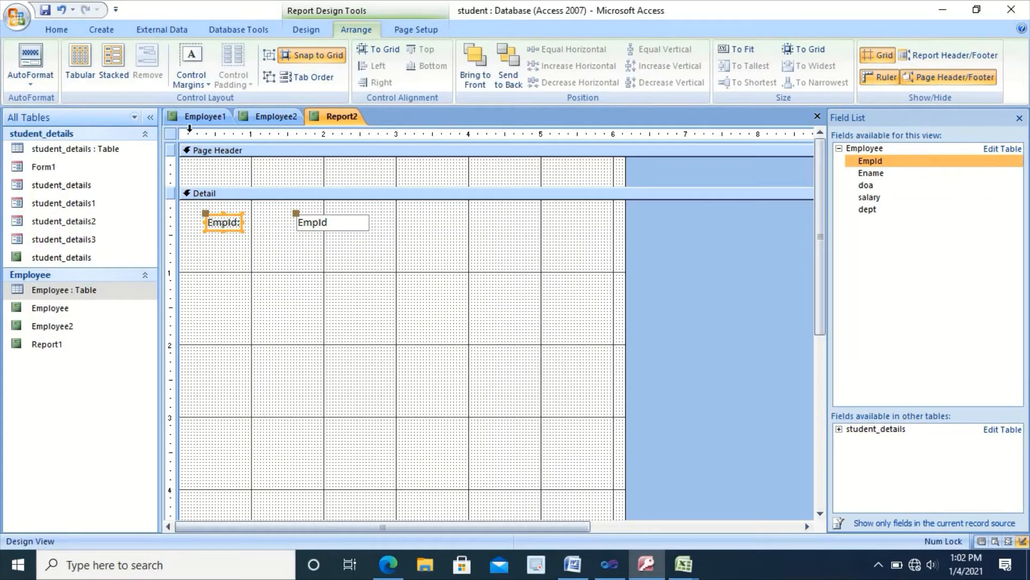
{"action": "left_click", "coordinate": [82, 65]}
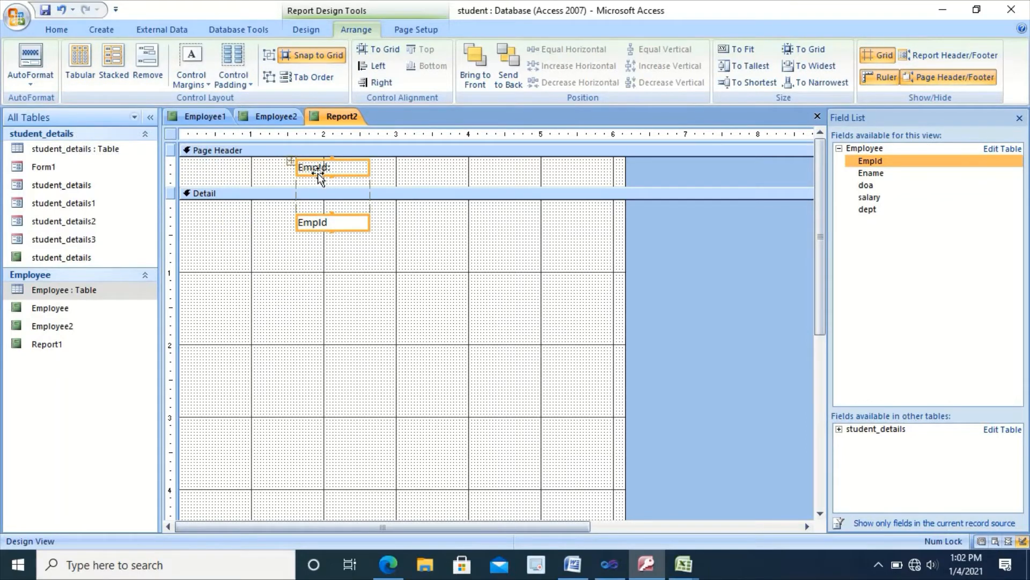
{"action": "left_click_drag", "start_coordinate": [317, 173], "coordinate": [206, 194]}
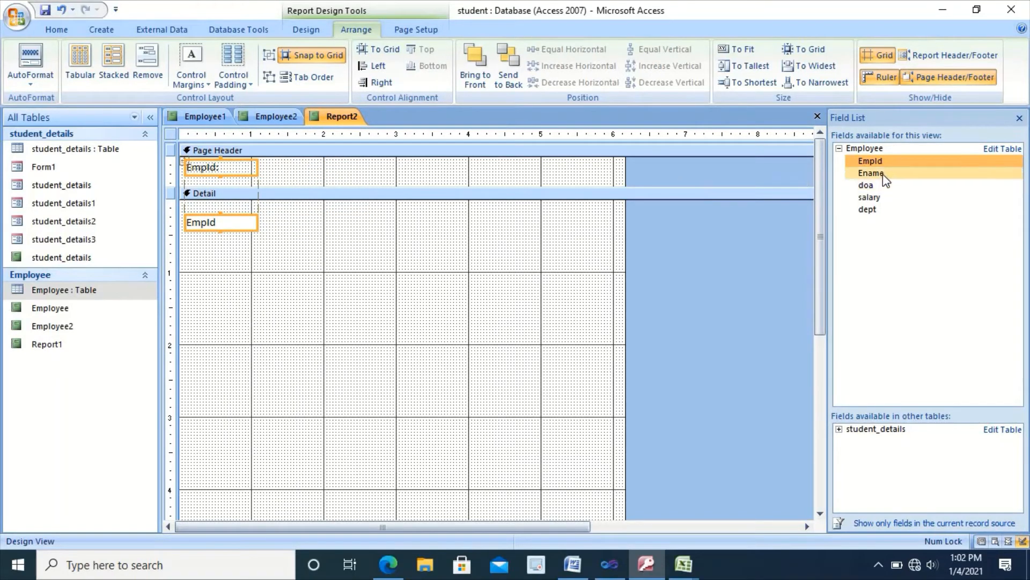
- Add the Ename field to the Detail section in a tabular layout and move its column beside the EmpId column
{"action": "left_click_drag", "start_coordinate": [883, 174], "coordinate": [451, 261]}
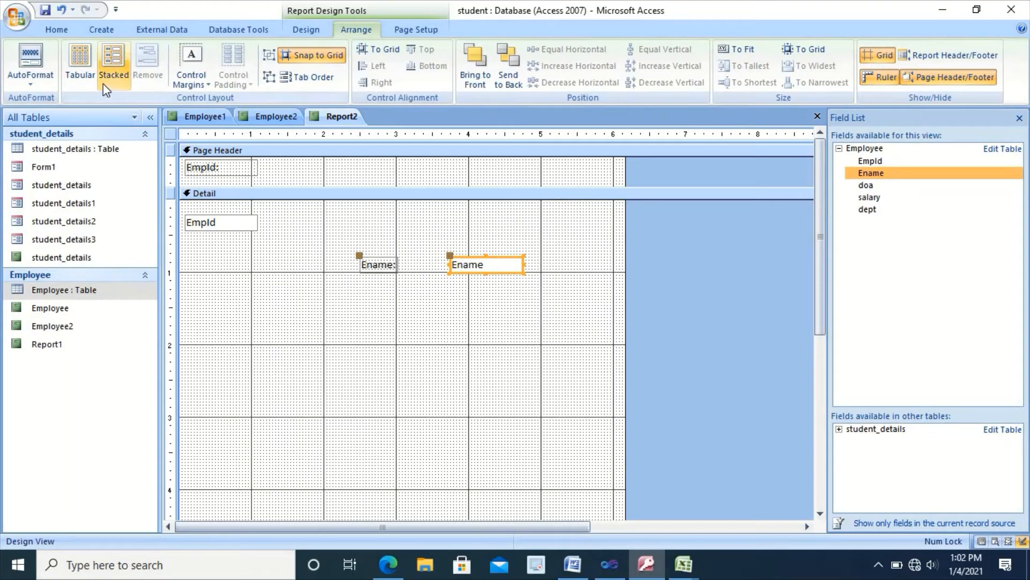
{"action": "left_click", "coordinate": [78, 78]}
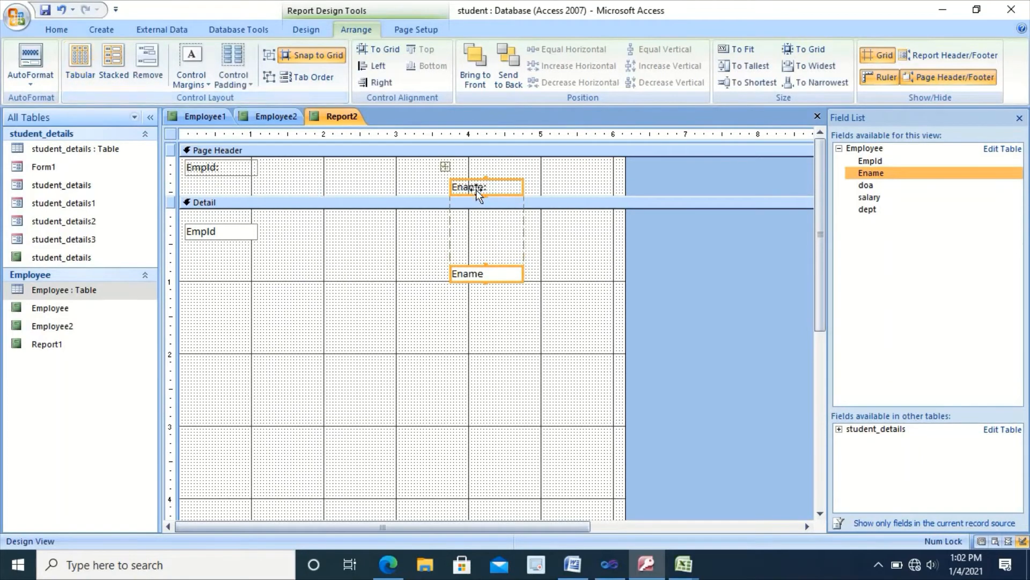
{"action": "left_click_drag", "start_coordinate": [486, 183], "coordinate": [297, 134]}
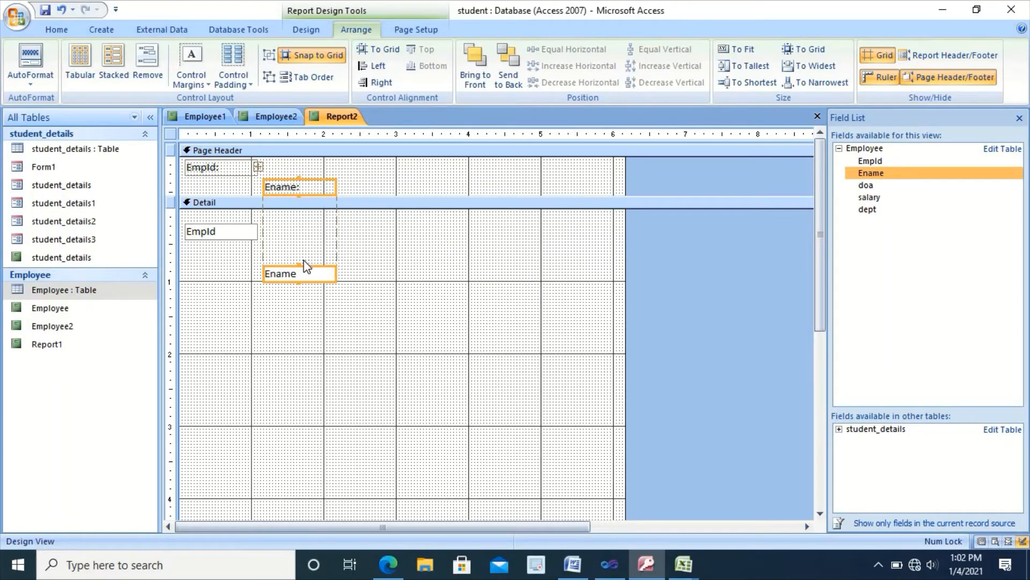
- Make the Page Header section slightly taller and line up the Ename label and text box with the EmpId label and text box
{"action": "left_click_drag", "start_coordinate": [302, 271], "coordinate": [299, 236]}
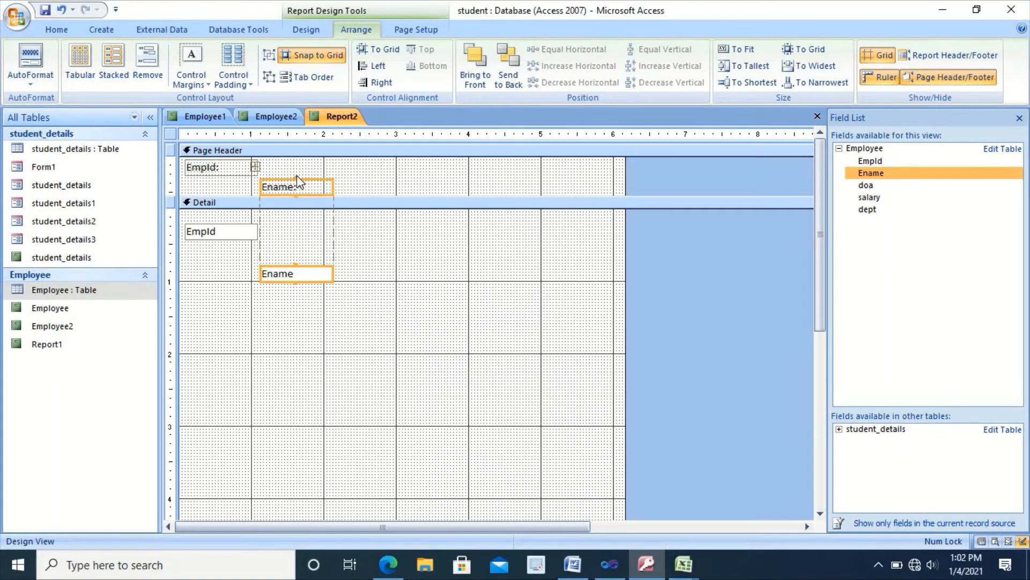
{"action": "left_click_drag", "start_coordinate": [297, 178], "coordinate": [293, 161]}
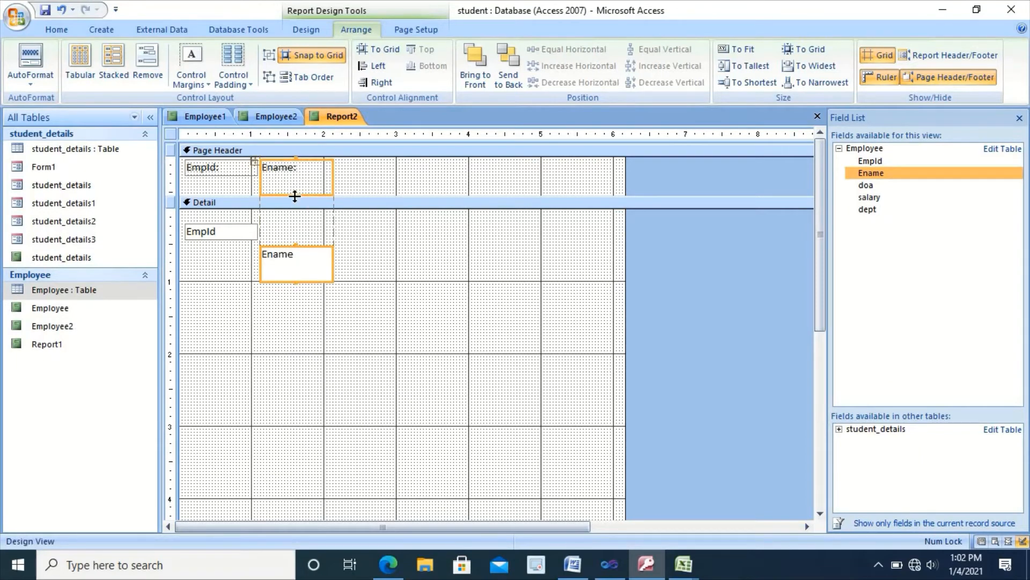
{"action": "mouse_move", "coordinate": [295, 196]}
{"action": "left_mouse_down"}
{"action": "mouse_move", "coordinate": [292, 186]}
{"action": "mouse_move", "coordinate": [292, 202]}
{"action": "left_mouse_up"}
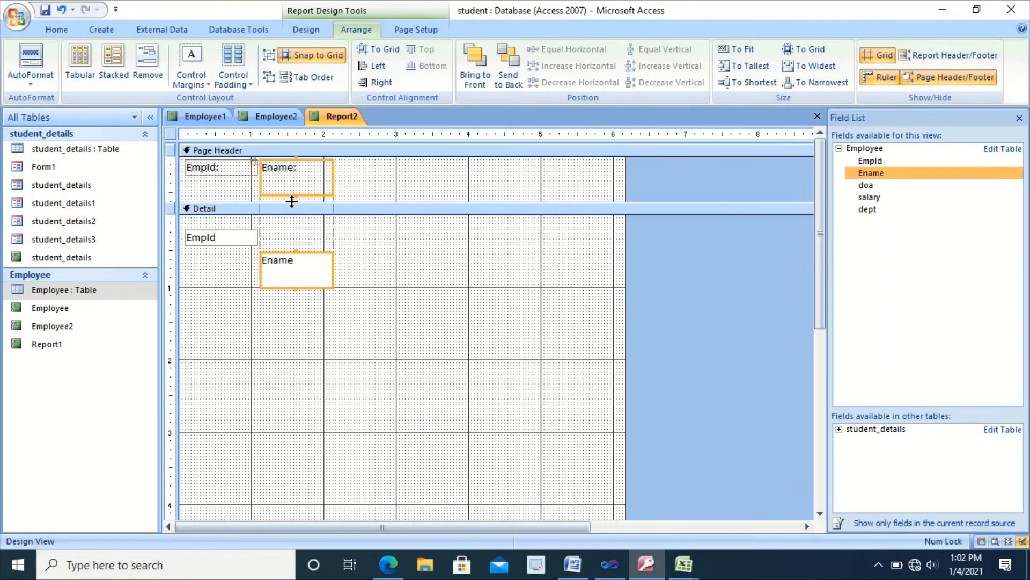
{"action": "left_click", "coordinate": [407, 263]}
{"action": "left_click", "coordinate": [302, 263]}
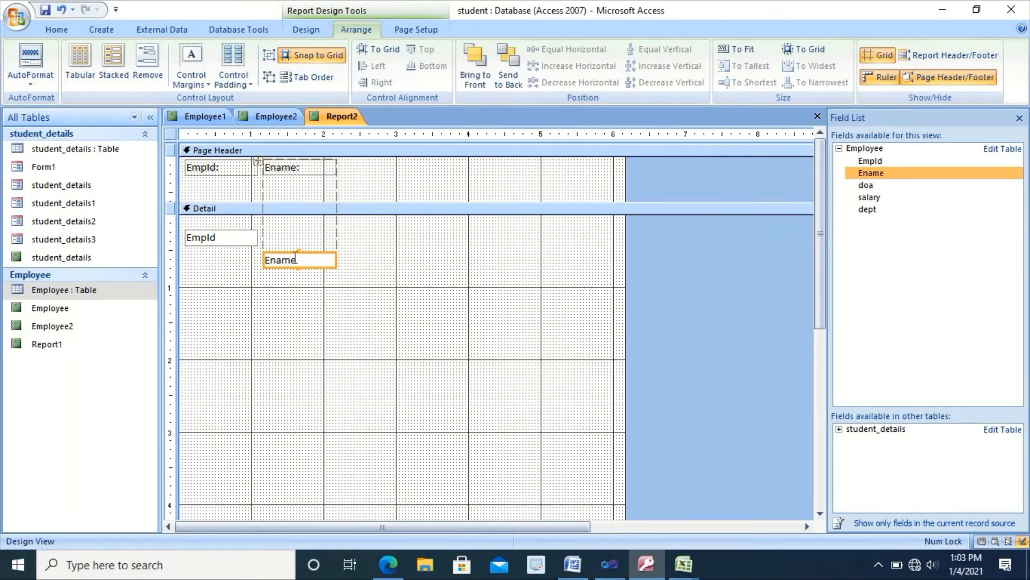
{"action": "left_click_drag", "start_coordinate": [288, 258], "coordinate": [286, 228]}
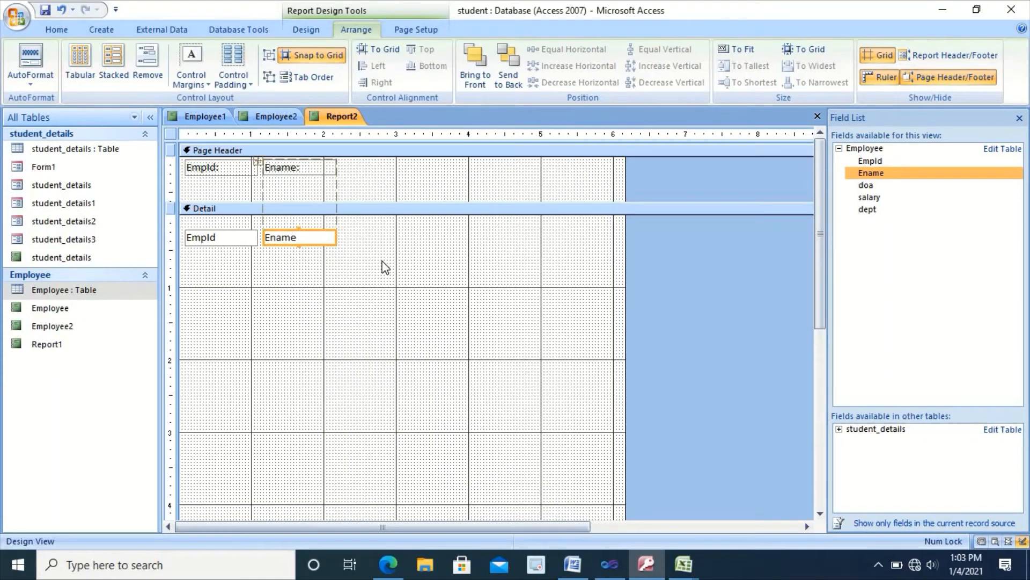
{"action": "left_click", "coordinate": [695, 208]}
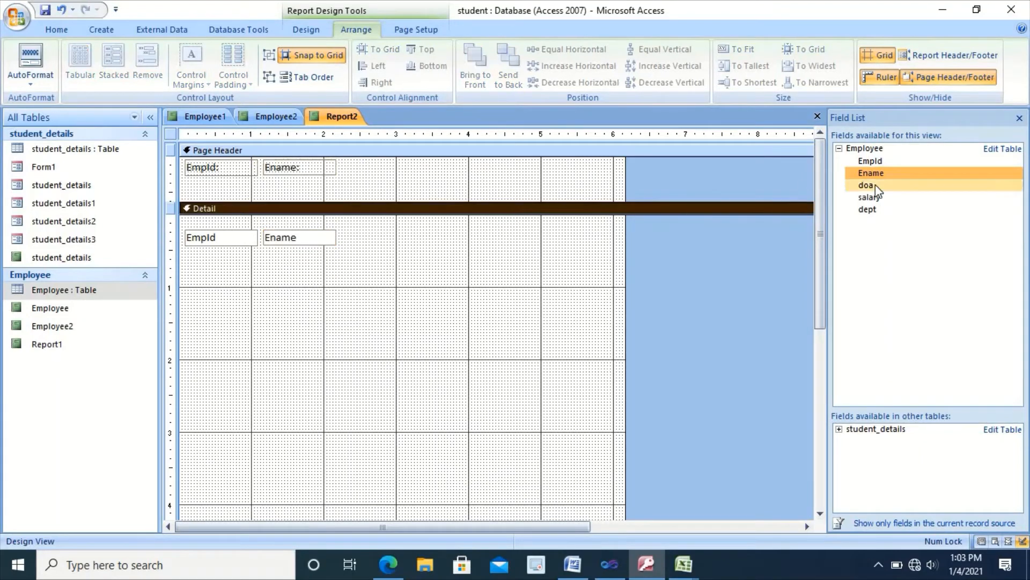
- Add the doa field to the Detail section in a tabular layout and move its column beside the Ename column
{"action": "left_click_drag", "start_coordinate": [875, 184], "coordinate": [518, 296]}
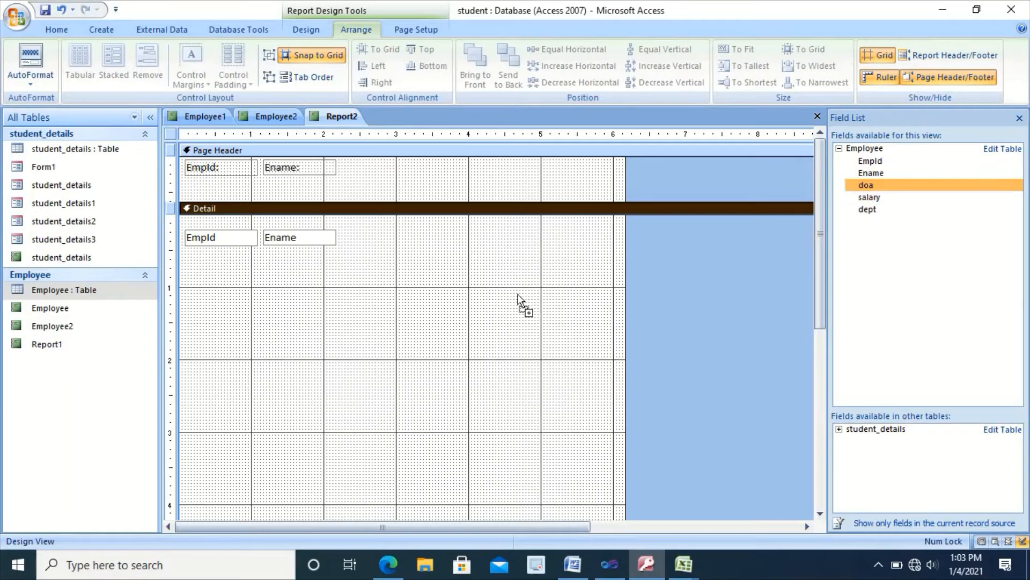
{"action": "left_click_drag", "start_coordinate": [488, 255], "coordinate": [478, 253]}
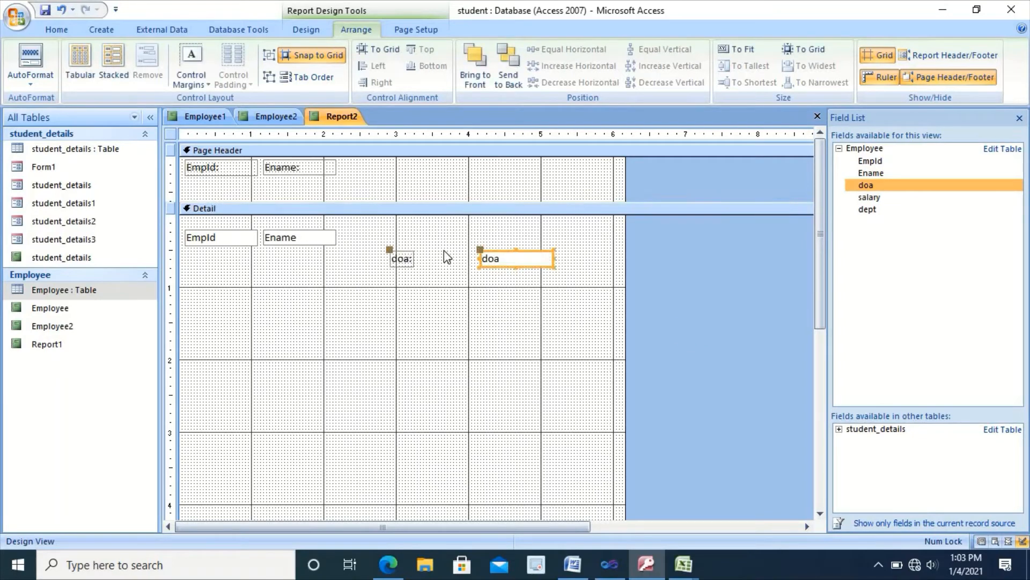
{"action": "left_click", "coordinate": [81, 68]}
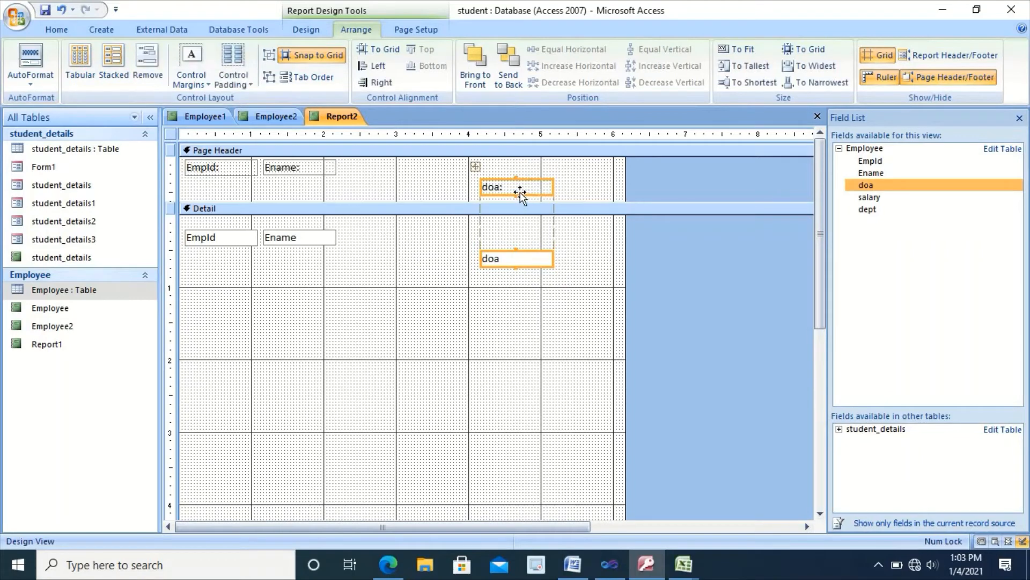
{"action": "left_click_drag", "start_coordinate": [520, 192], "coordinate": [384, 158]}
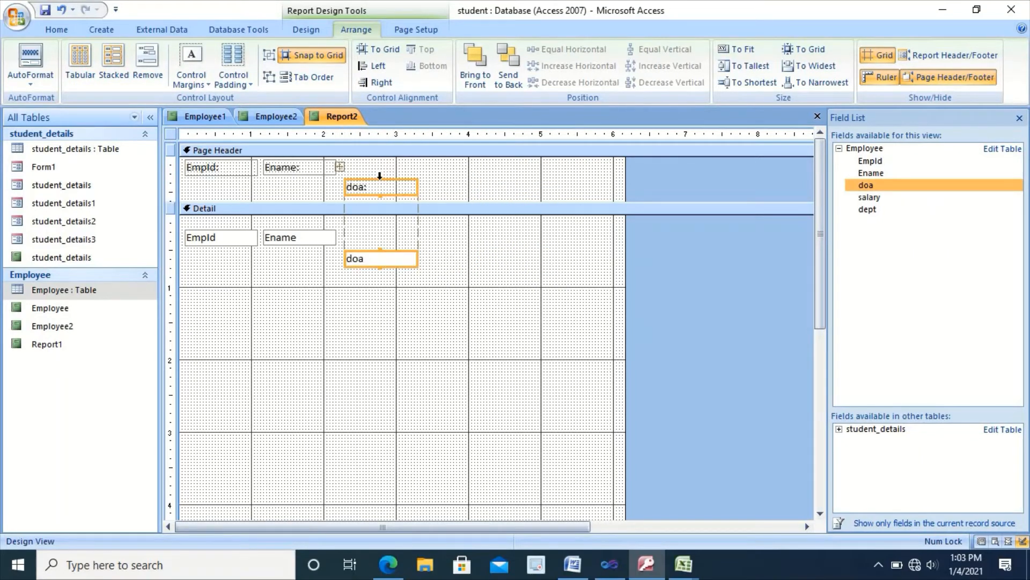
- Line up the doa label and text box with the Ename controls, resizing both to single-line height
{"action": "left_click_drag", "start_coordinate": [381, 179], "coordinate": [378, 159]}
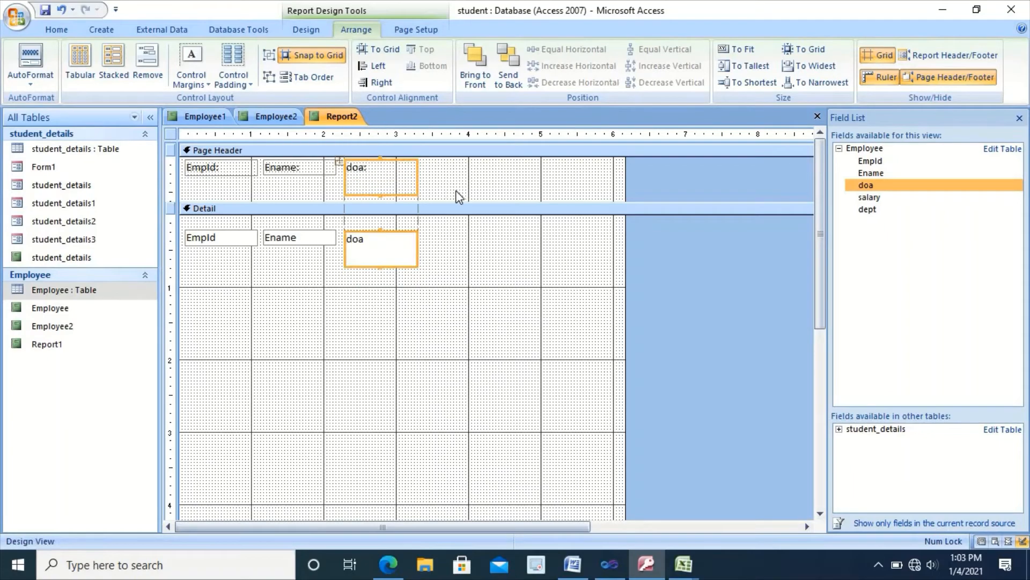
{"action": "left_click", "coordinate": [381, 191]}
{"action": "left_click", "coordinate": [381, 192]}
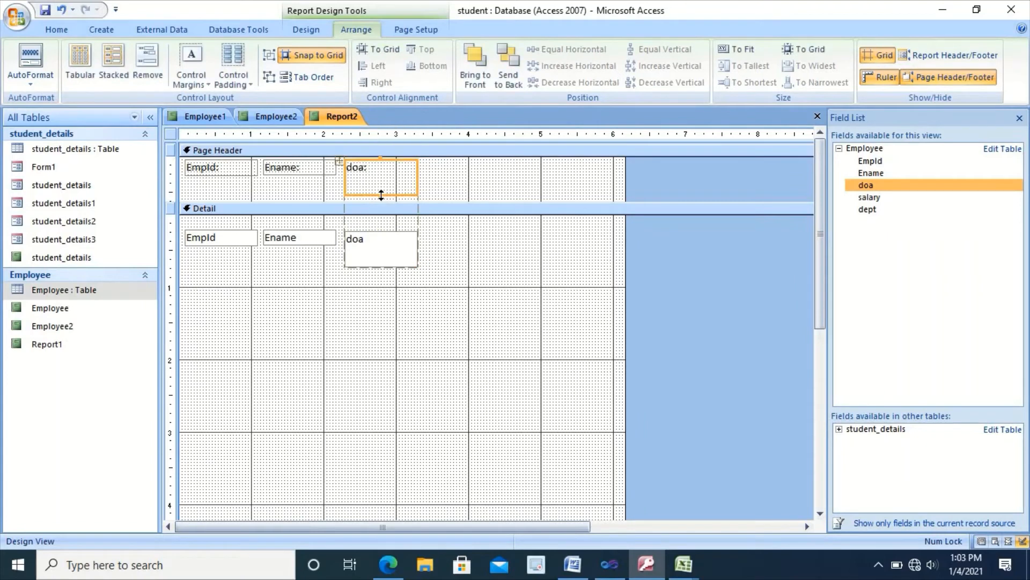
{"action": "left_click_drag", "start_coordinate": [381, 194], "coordinate": [382, 176]}
{"action": "left_click", "coordinate": [389, 246]}
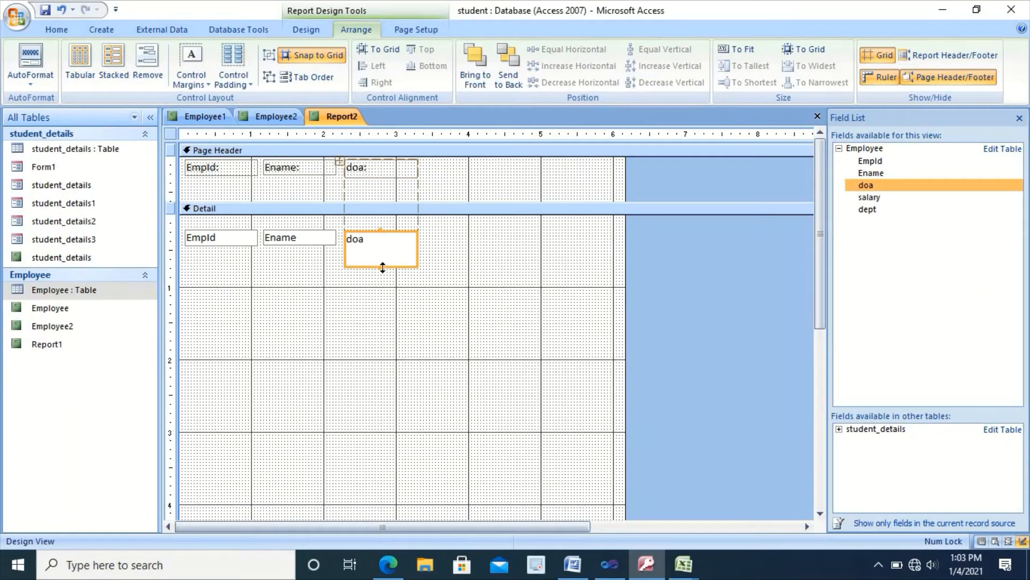
{"action": "left_click_drag", "start_coordinate": [383, 267], "coordinate": [379, 246]}
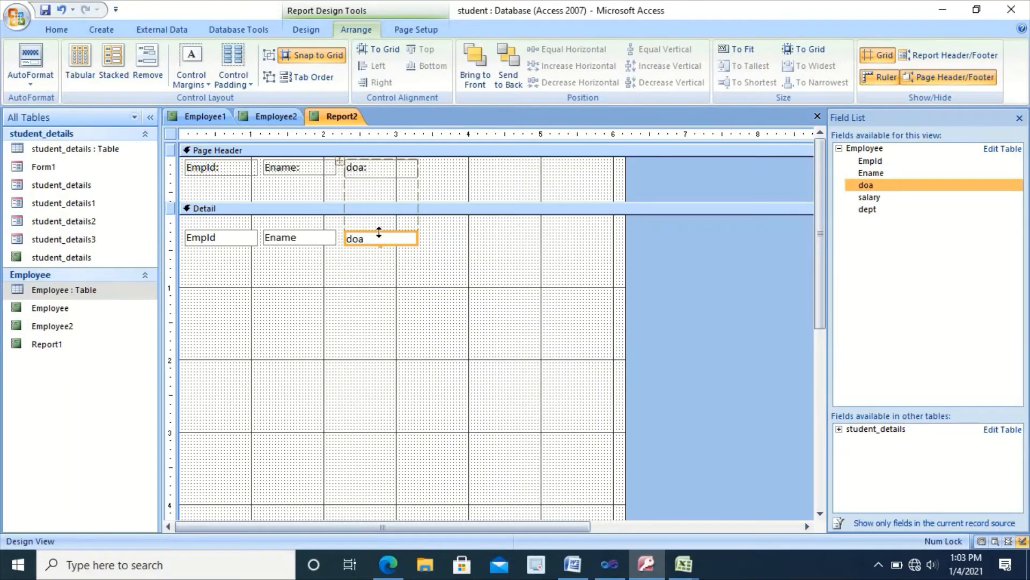
{"action": "left_click", "coordinate": [377, 171]}
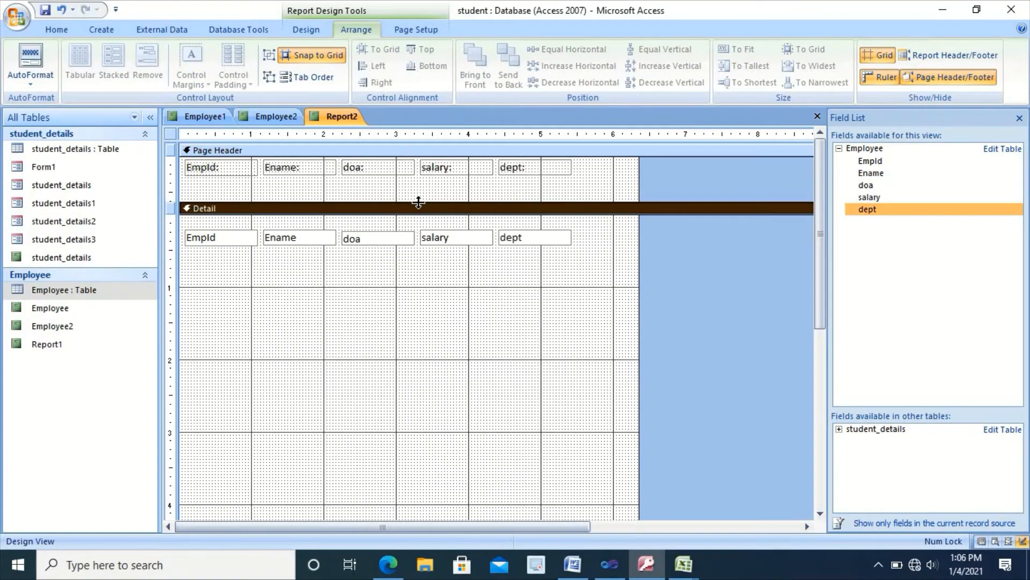
- Shrink the Page Header section to just below its labels and the Detail section to just below its text boxes
{"action": "left_click_drag", "start_coordinate": [419, 202], "coordinate": [423, 180]}
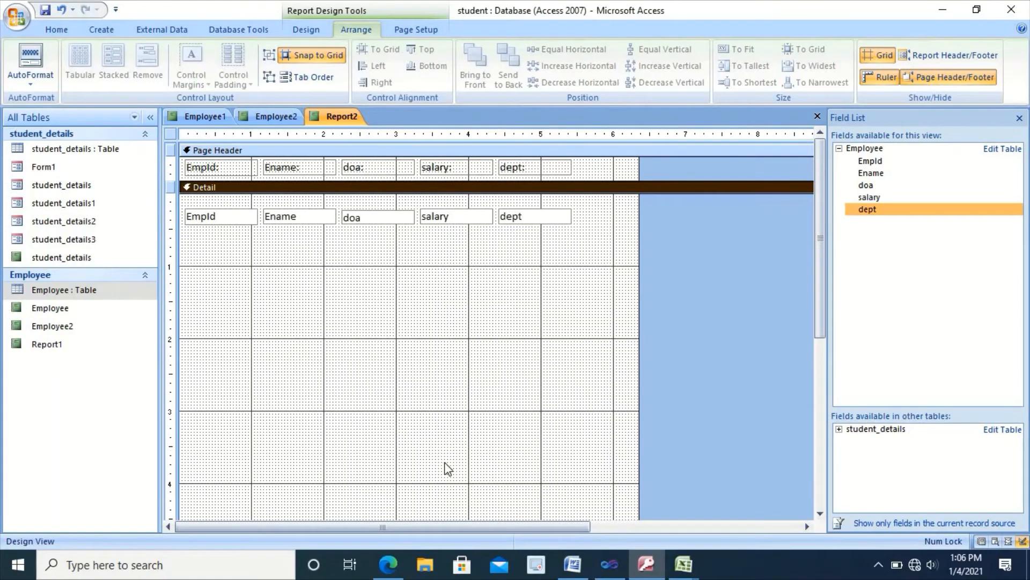
{"action": "left_click", "coordinate": [816, 469]}
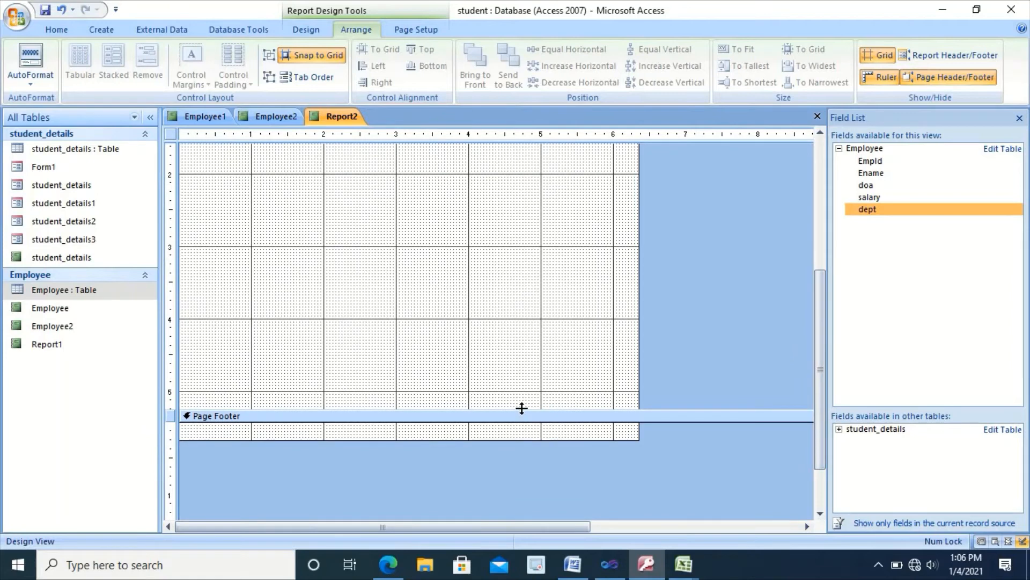
{"action": "left_click_drag", "start_coordinate": [521, 408], "coordinate": [554, 185]}
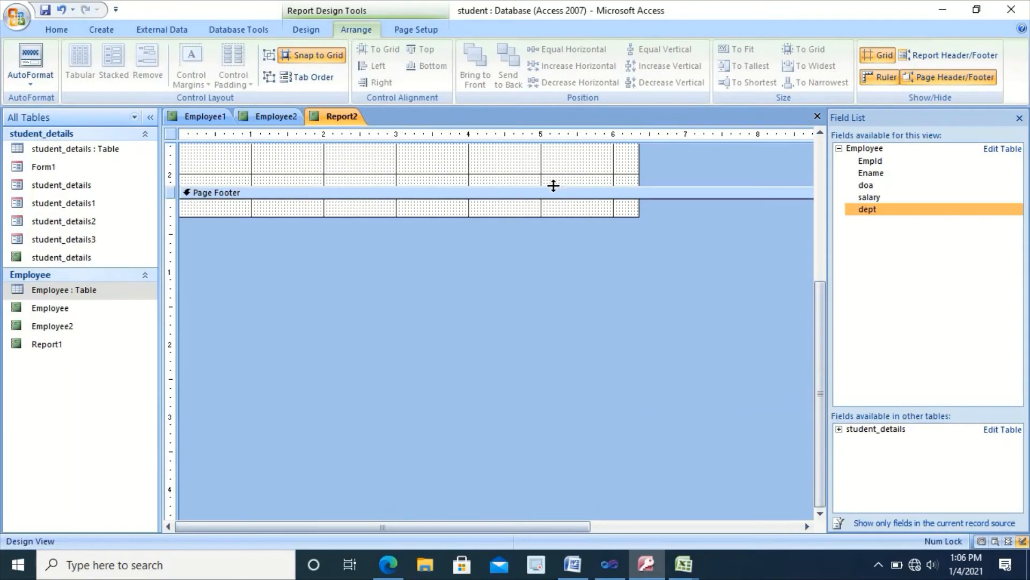
{"action": "left_click", "coordinate": [821, 134]}
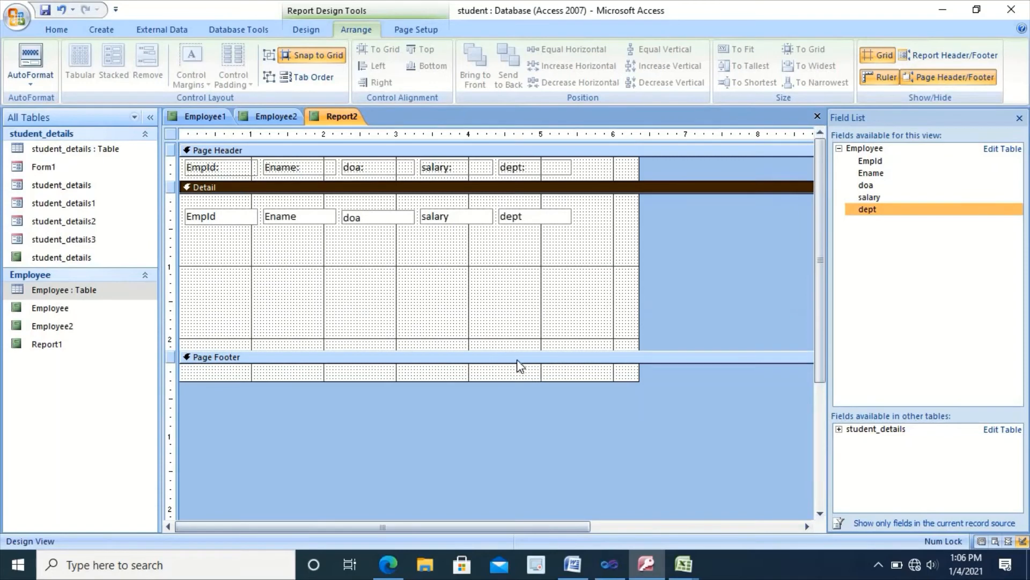
{"action": "left_click_drag", "start_coordinate": [516, 352], "coordinate": [526, 230]}
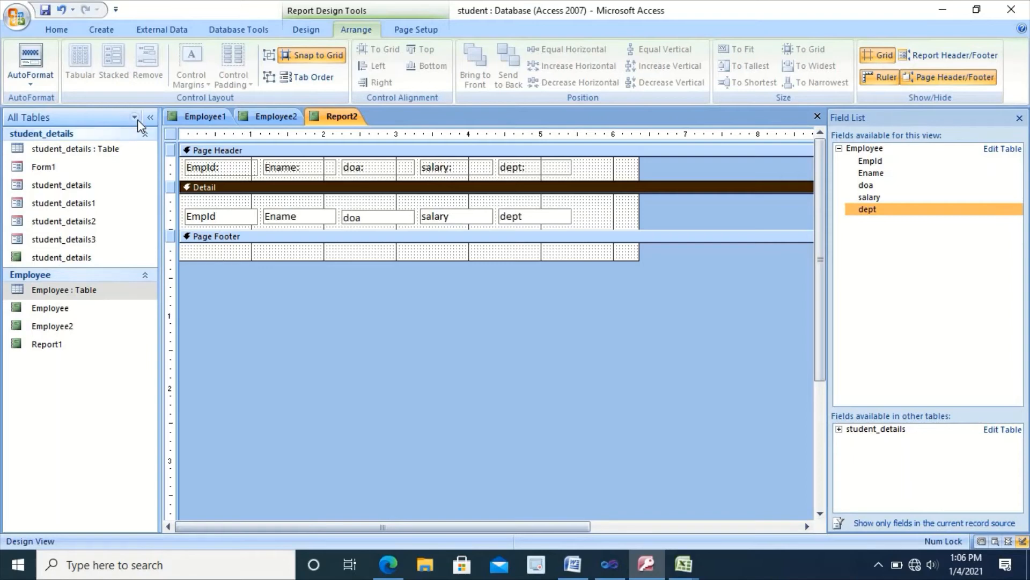
- Show the Report Header and Footer sections and insert left-aligned Page N of M numbering at the bottom of each page
{"action": "right_click", "coordinate": [173, 152]}
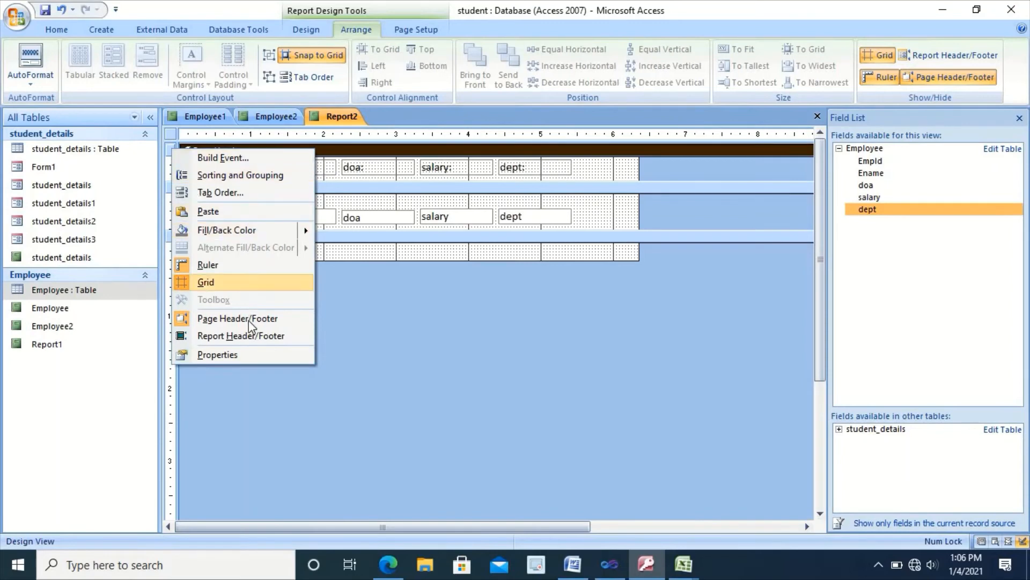
{"action": "left_click", "coordinate": [245, 337]}
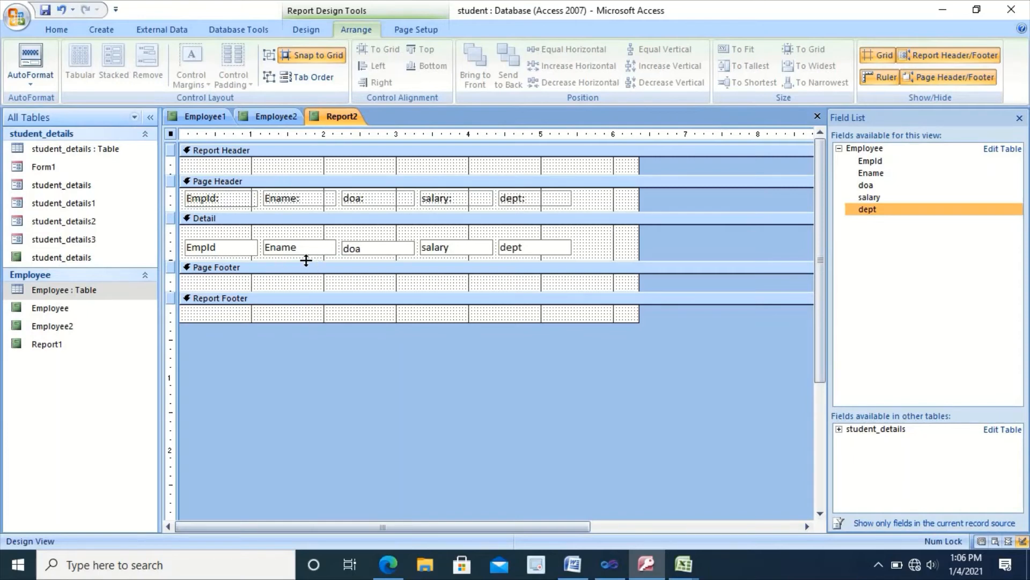
{"action": "left_click", "coordinate": [288, 285]}
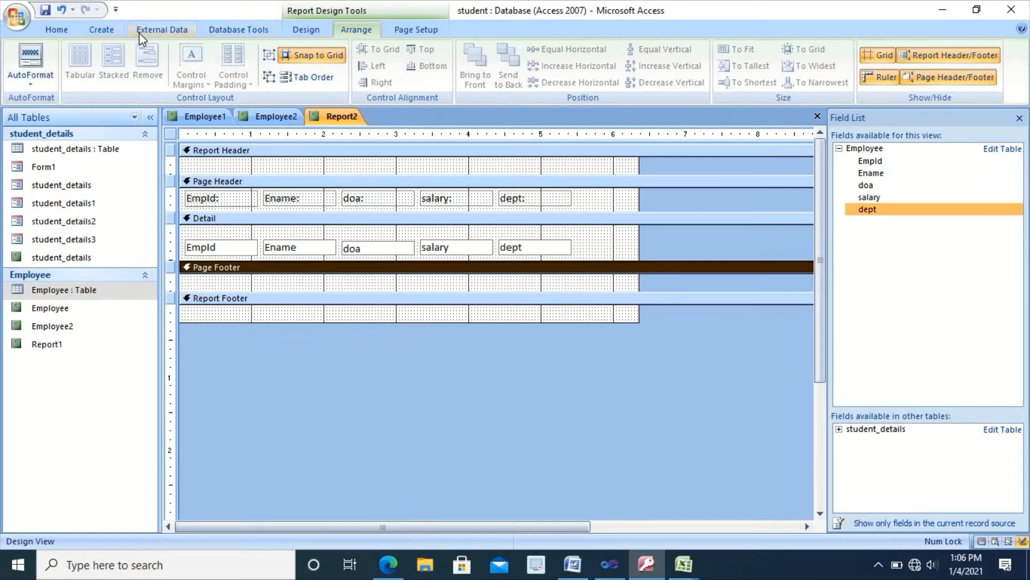
{"action": "left_click", "coordinate": [308, 31]}
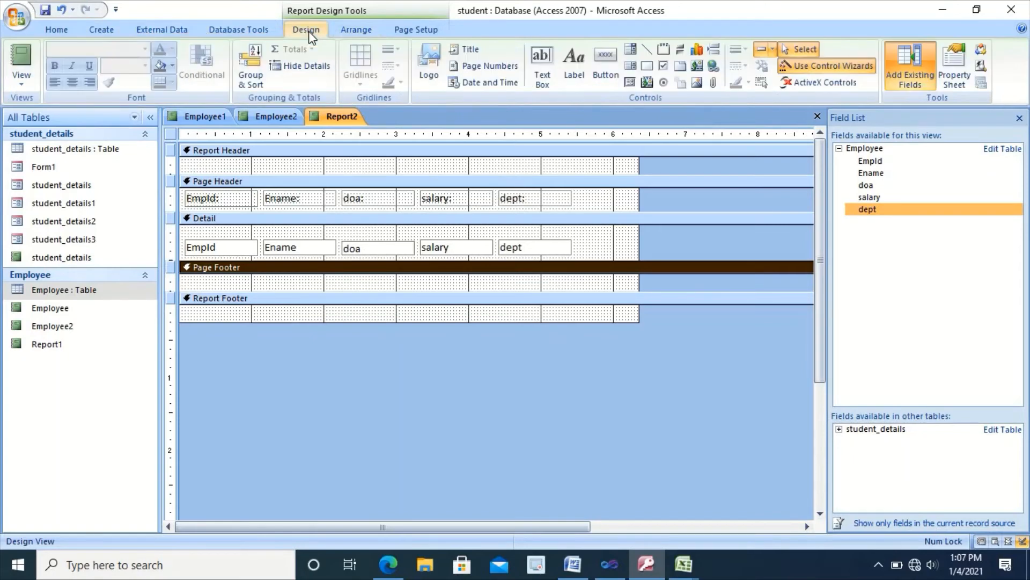
{"action": "left_click", "coordinate": [489, 66]}
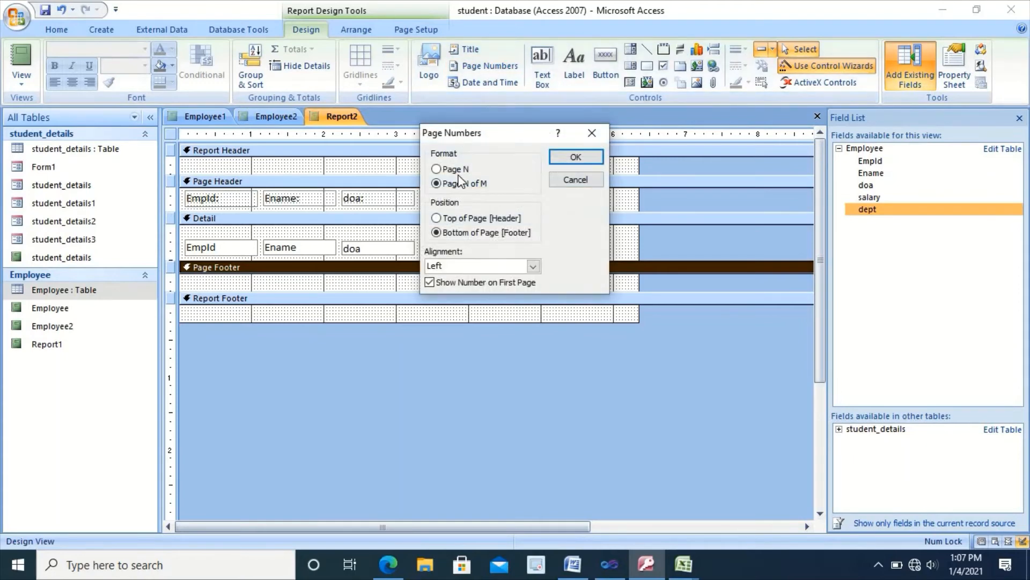
{"action": "left_click", "coordinate": [575, 158]}
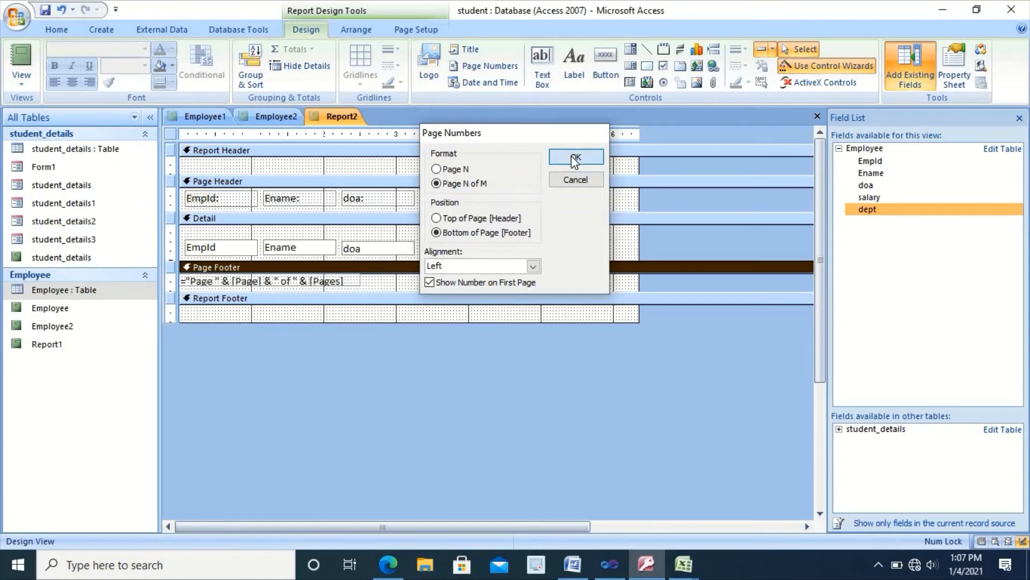
{"action": "left_click", "coordinate": [450, 314]}
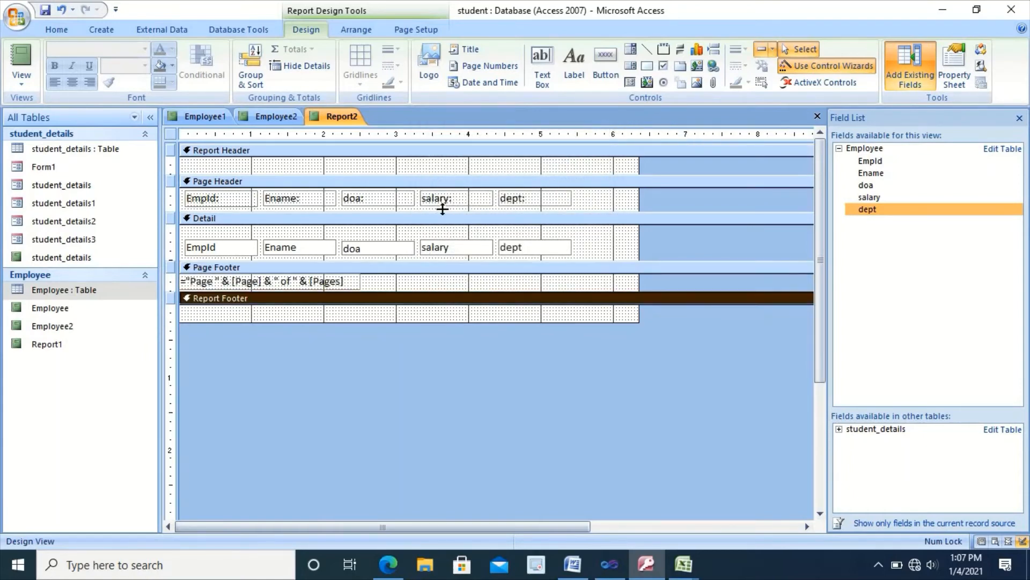
- Enlarge the Report Header section to about half an inch tall
{"action": "left_click", "coordinate": [434, 167]}
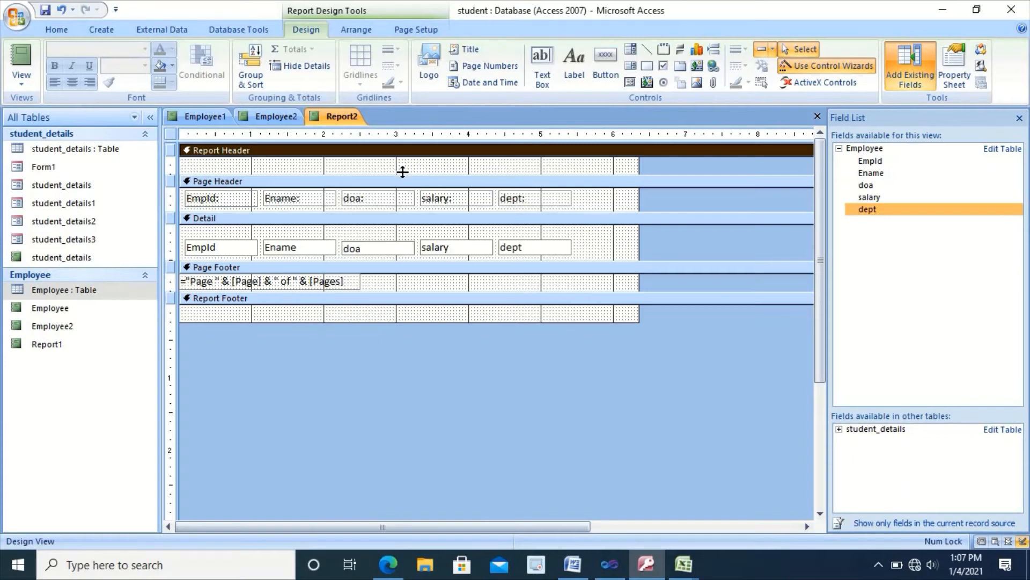
{"action": "left_click_drag", "start_coordinate": [403, 176], "coordinate": [405, 195]}
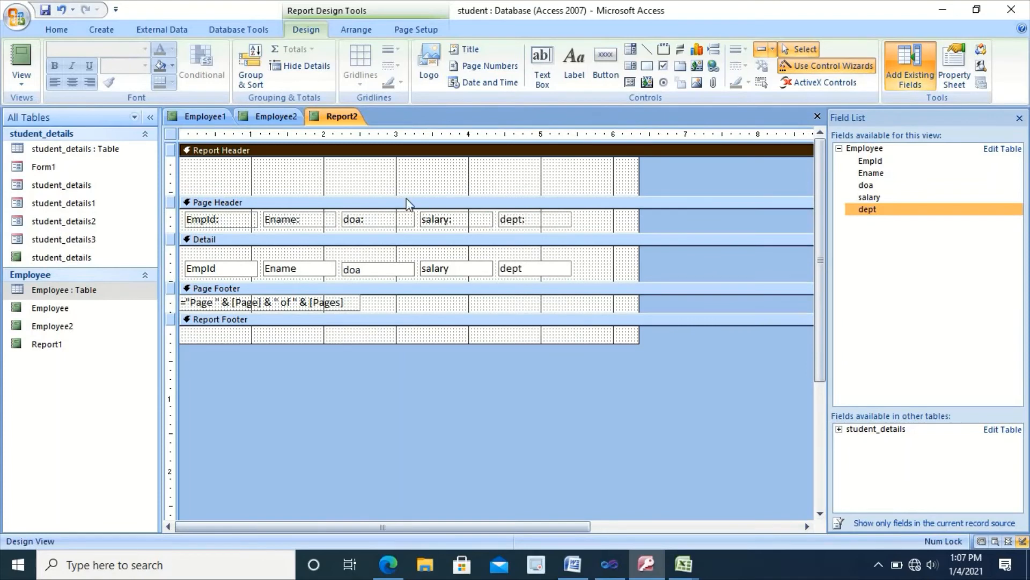
{"action": "left_click", "coordinate": [406, 195]}
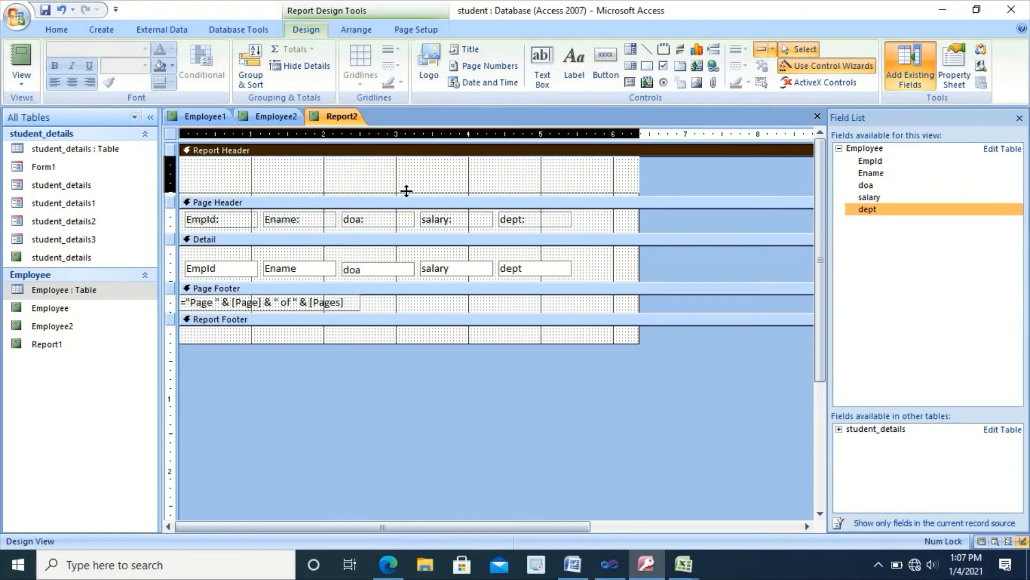
{"action": "left_click_drag", "start_coordinate": [406, 191], "coordinate": [404, 189]}
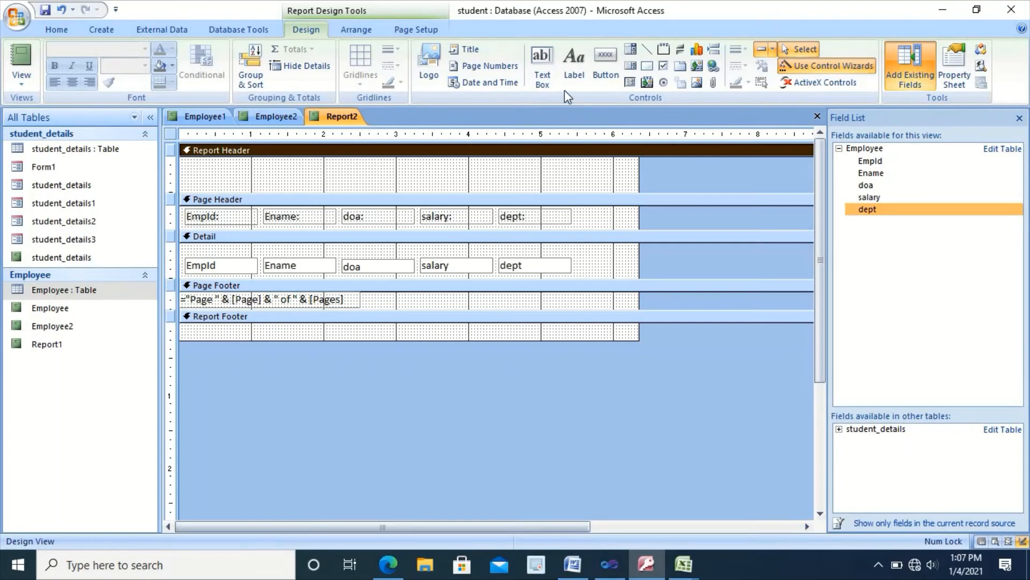
- Add a wide label reading "XYZ Industries" across the middle of the Report Header and format it in Berlin Sans FB Demi, size 20
{"action": "left_click", "coordinate": [575, 76]}
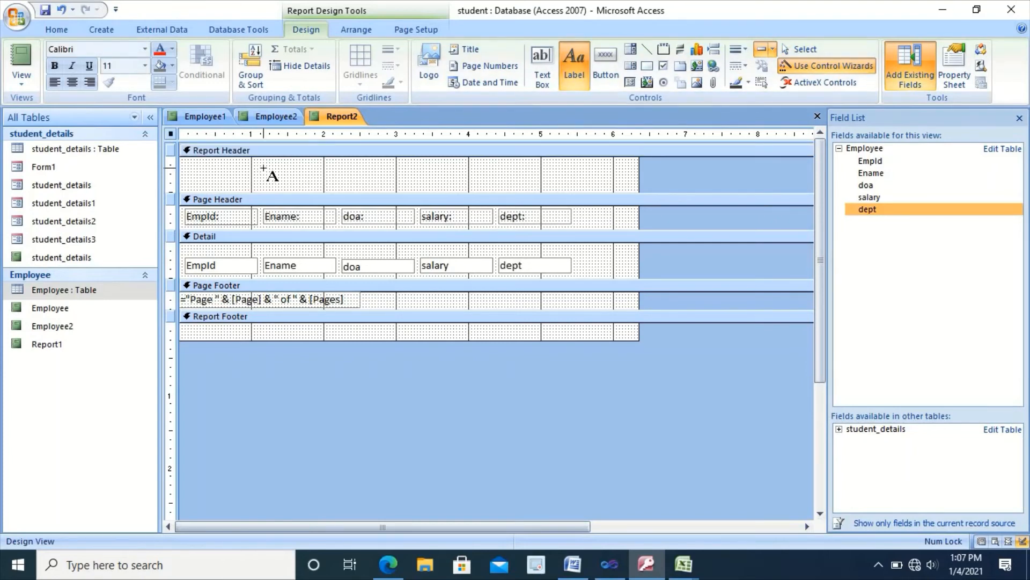
{"action": "left_click_drag", "start_coordinate": [264, 169], "coordinate": [499, 183]}
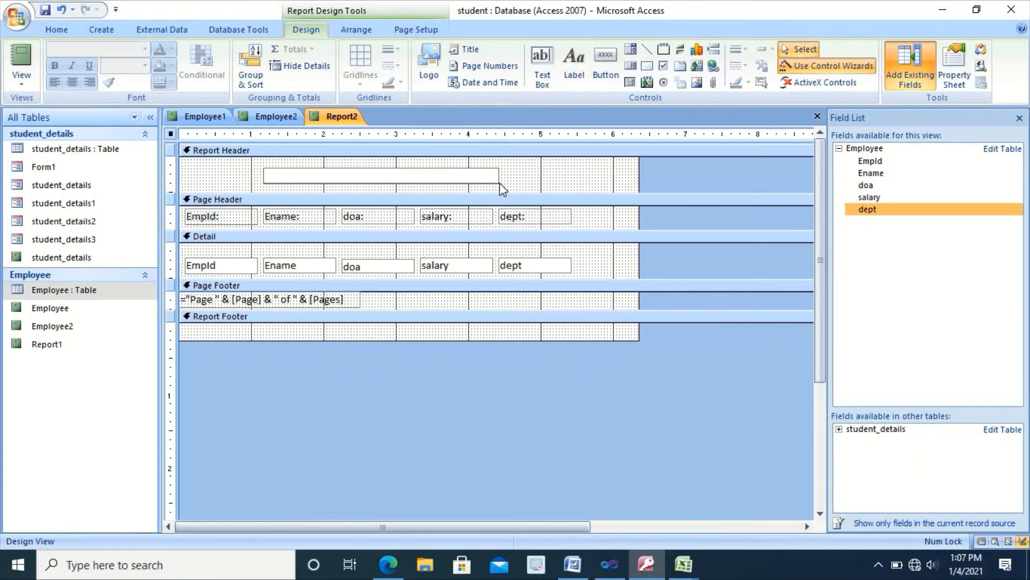
{"action": "type", "text": "XYZ Industries"}
{"action": "key", "text": "Return"}
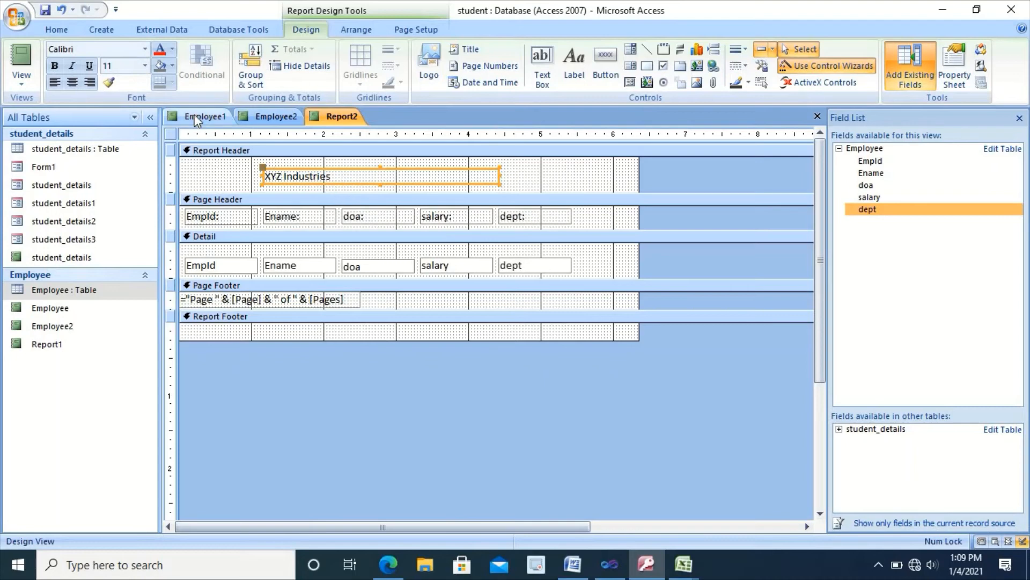
{"action": "left_click", "coordinate": [146, 50]}
{"action": "left_click", "coordinate": [120, 141]}
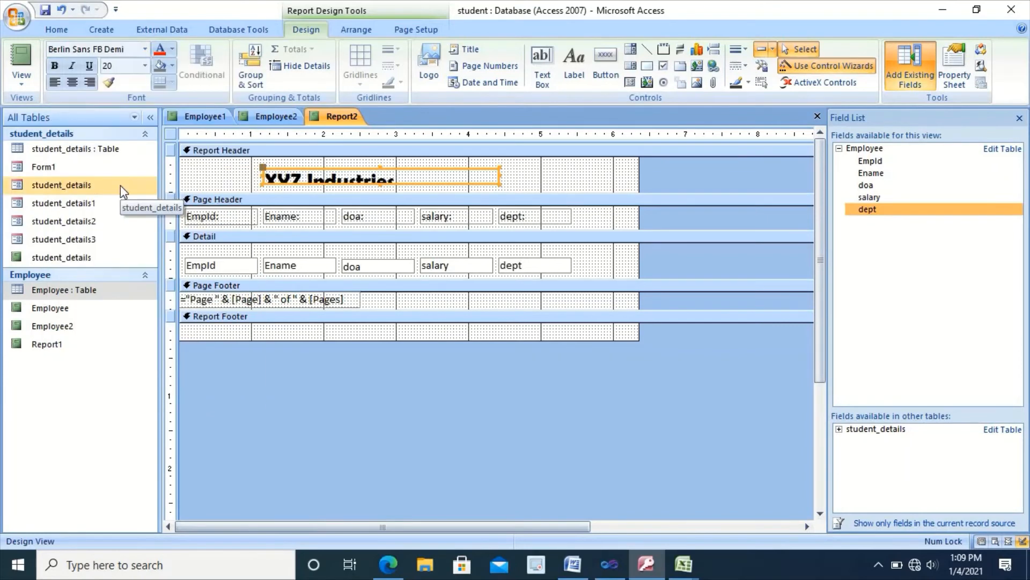
- Set the XYZ Industries label to font size 18, make it tall enough for its text, and shift it about one inch to the right
{"action": "left_click", "coordinate": [144, 66]}
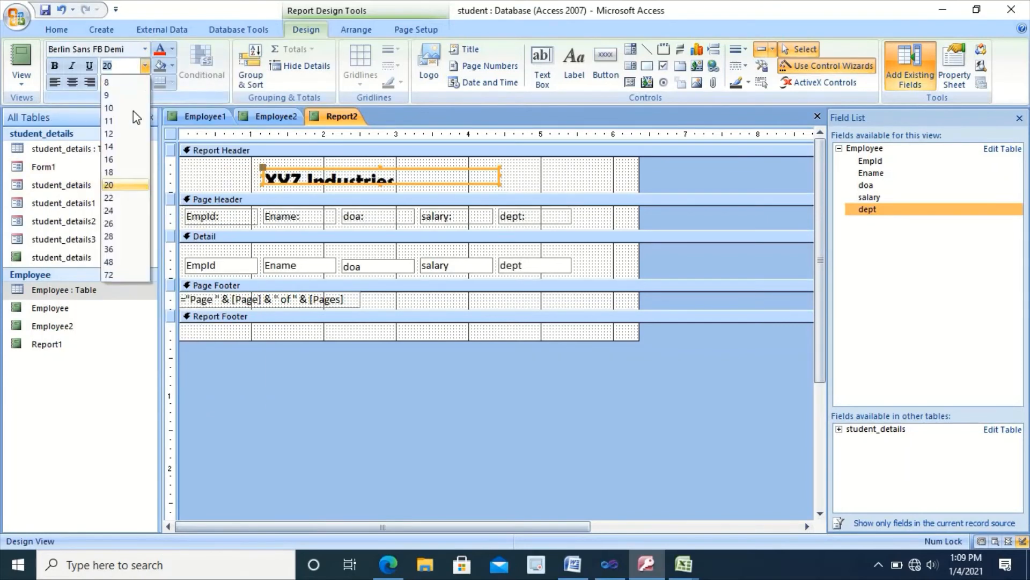
{"action": "left_click", "coordinate": [115, 170]}
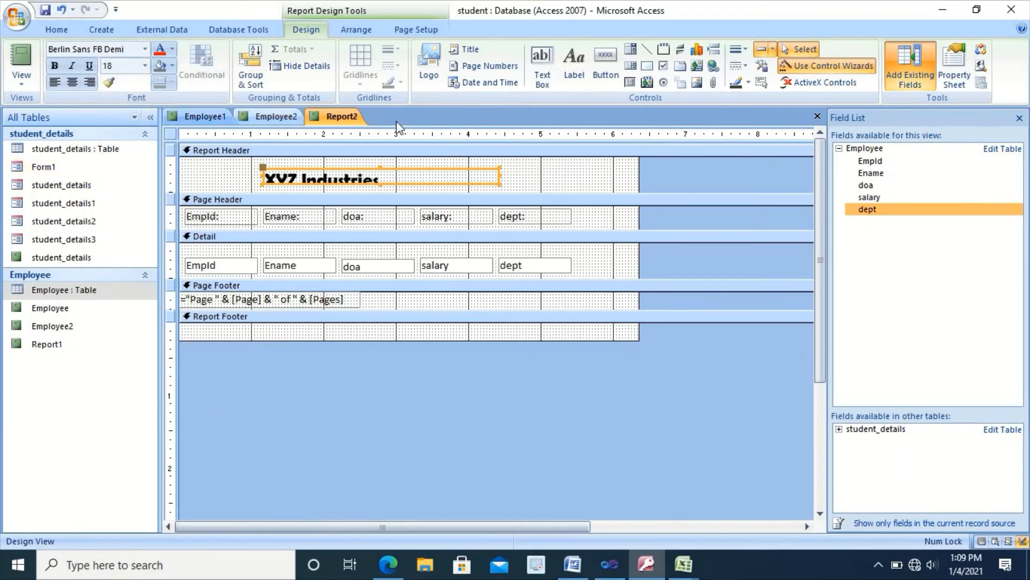
{"action": "left_click", "coordinate": [385, 169]}
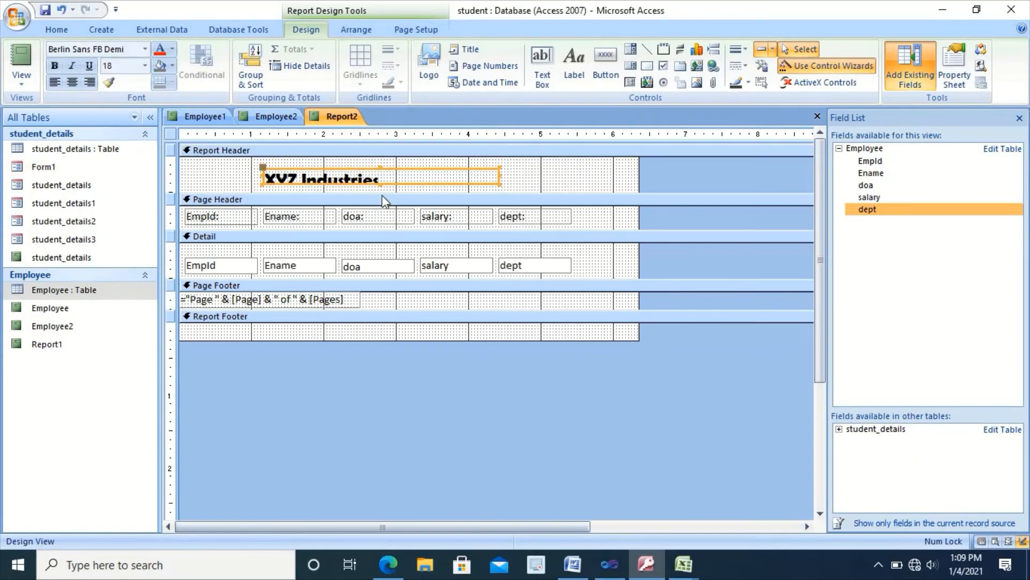
{"action": "left_click_drag", "start_coordinate": [382, 192], "coordinate": [380, 196]}
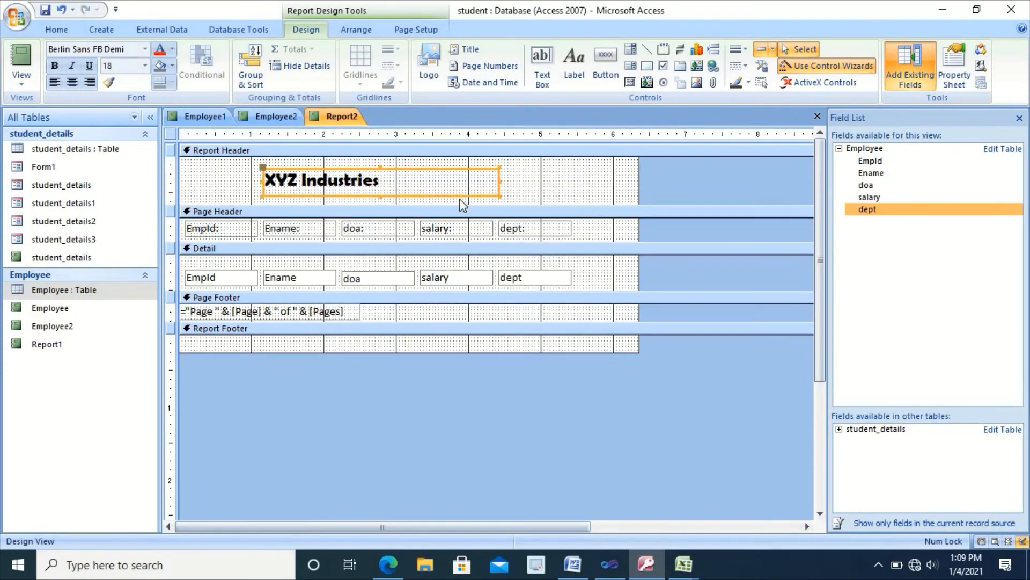
{"action": "left_click_drag", "start_coordinate": [457, 194], "coordinate": [532, 196]}
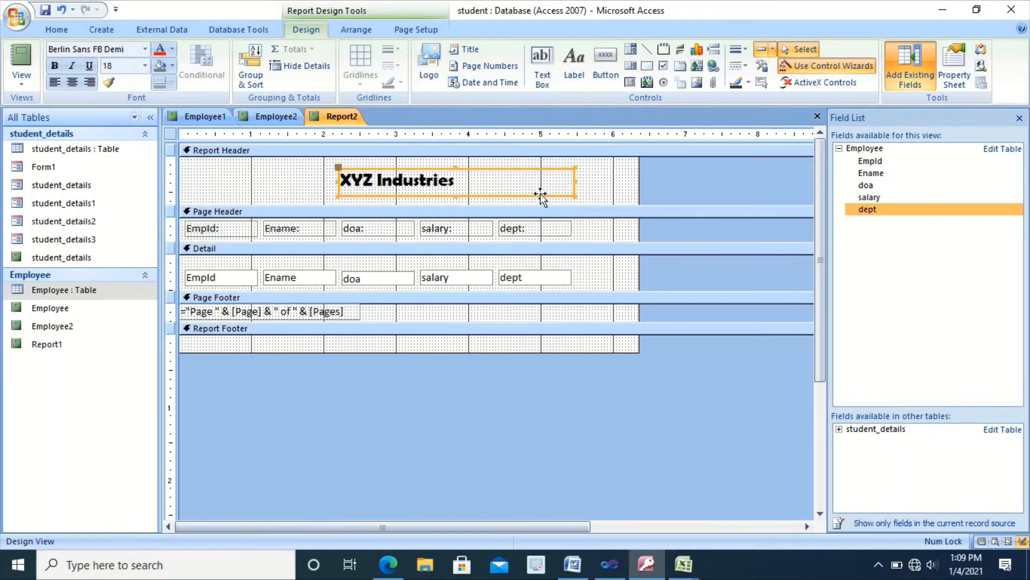
- Rename the EmpId heading label in the Page Header to "Employee Id"
{"action": "left_click", "coordinate": [236, 228]}
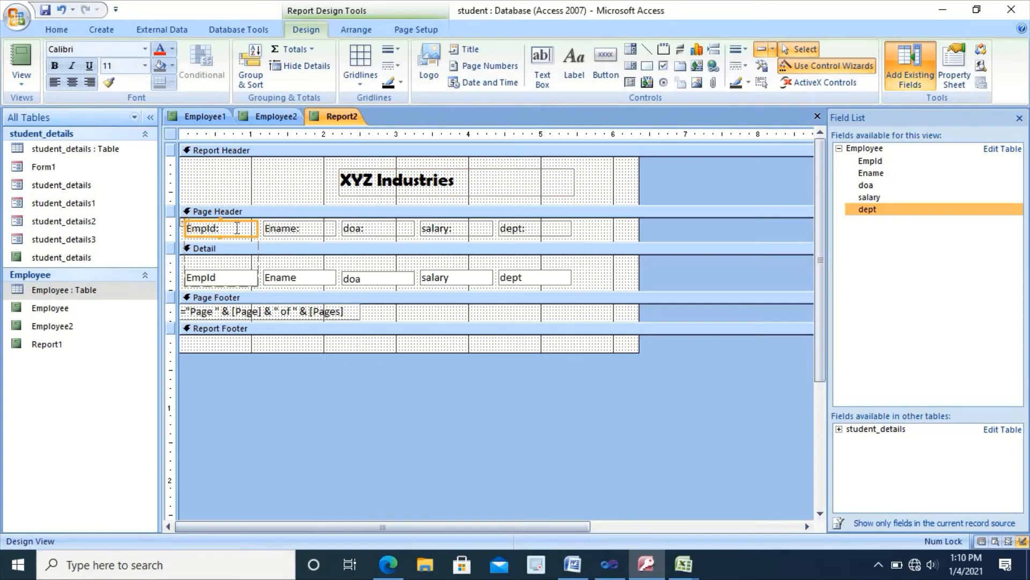
{"action": "left_click", "coordinate": [236, 228]}
{"action": "key", "text": "BackSpace"}
{"action": "key", "text": "BackSpace"}
{"action": "key", "text": "BackSpace"}
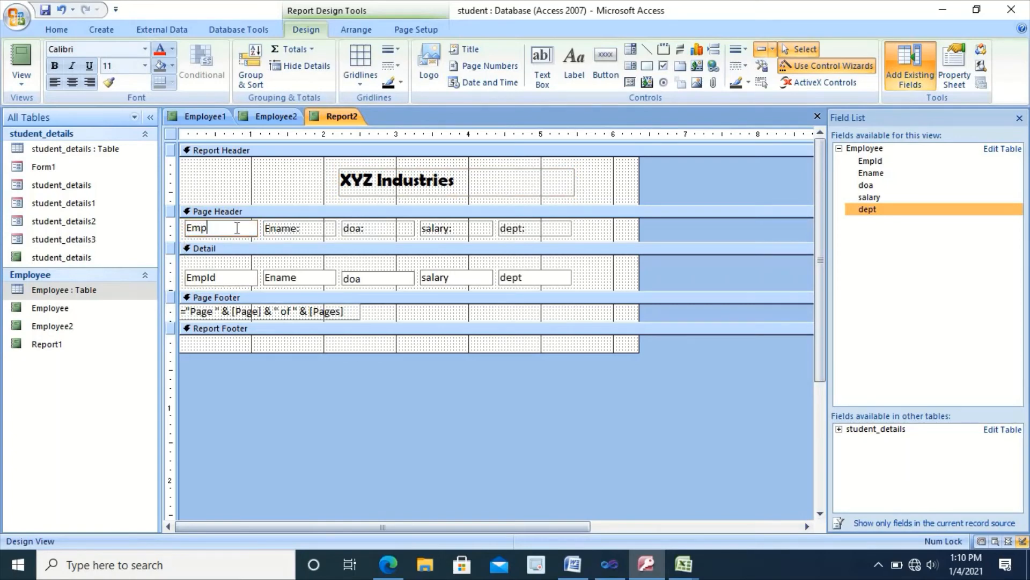
{"action": "type", "text": "loyee Id"}
- Rename the Ename heading label in the Page Header to "Name"
{"action": "left_click", "coordinate": [313, 229]}
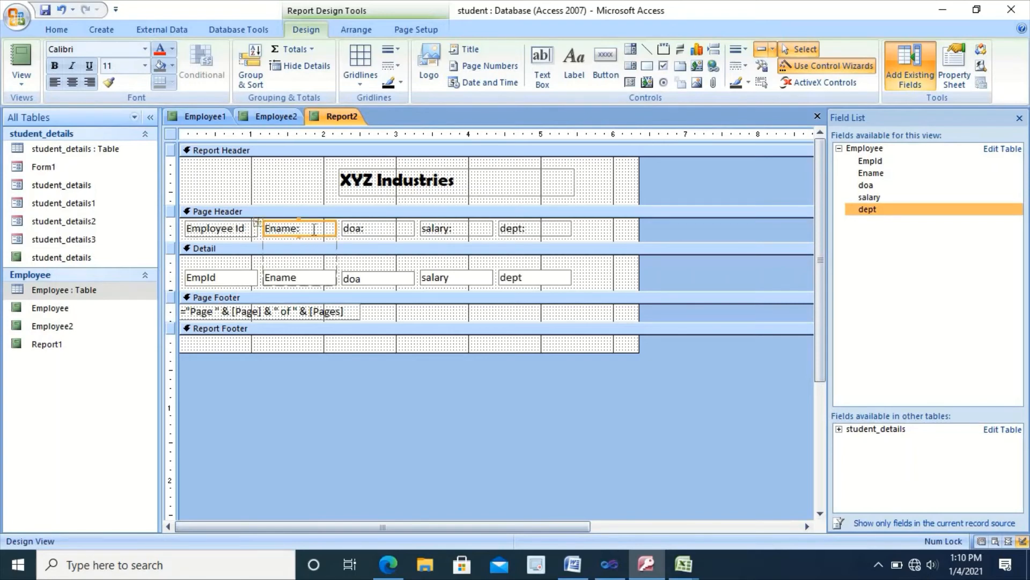
{"action": "left_click", "coordinate": [314, 229]}
{"action": "key", "text": "BackSpace"}
{"action": "key", "text": "BackSpace"}
{"action": "key", "text": "BackSpace"}
{"action": "key", "text": "BackSpace"}
{"action": "key", "text": "BackSpace"}
{"action": "key", "text": "BackSpace"}
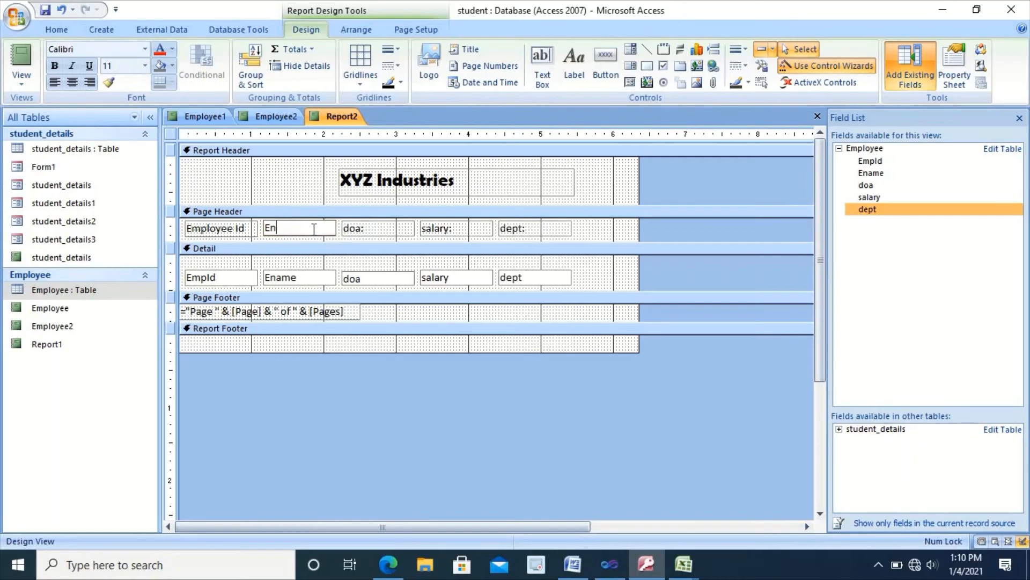
{"action": "type", "text": "Name"}
- Rename the doa heading label in the Page Header to "Date of Appointment"
{"action": "left_click", "coordinate": [377, 228]}
{"action": "left_click", "coordinate": [377, 229]}
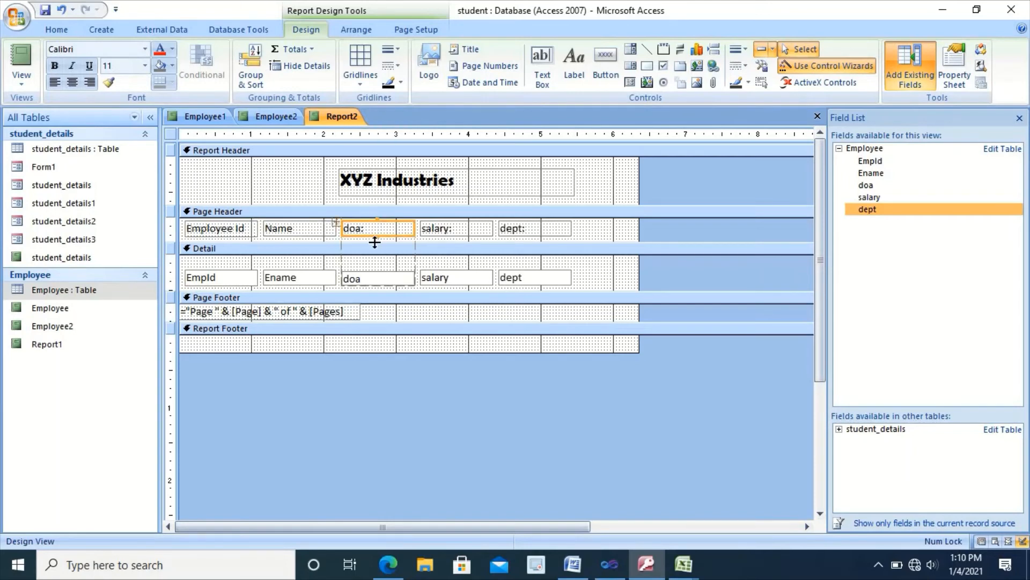
{"action": "left_click", "coordinate": [377, 231]}
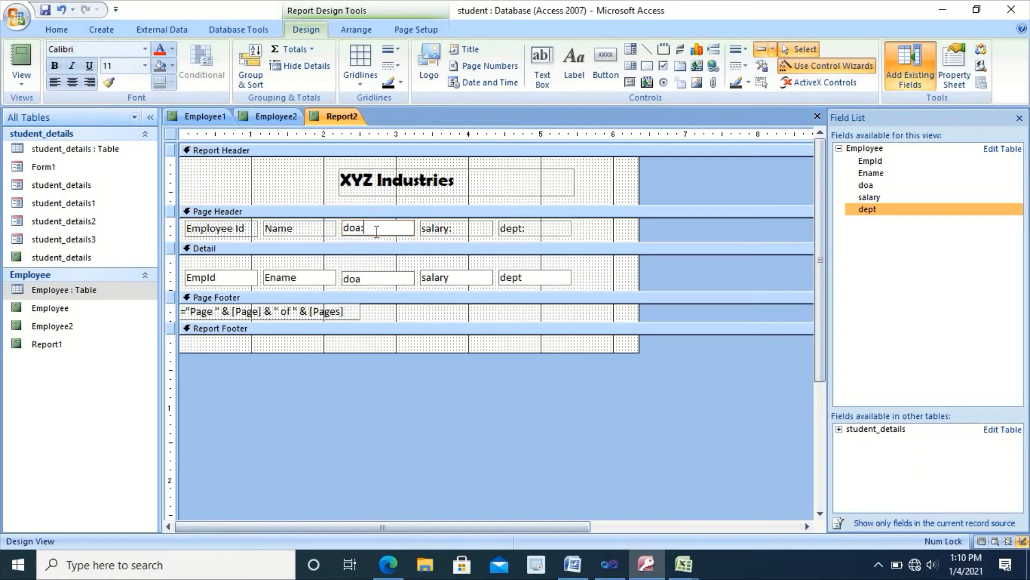
{"action": "key", "text": "BackSpace"}
{"action": "key", "text": "BackSpace"}
{"action": "key", "text": "BackSpace"}
{"action": "key", "text": "BackSpace"}
{"action": "type", "text": "Date of Appointment"}
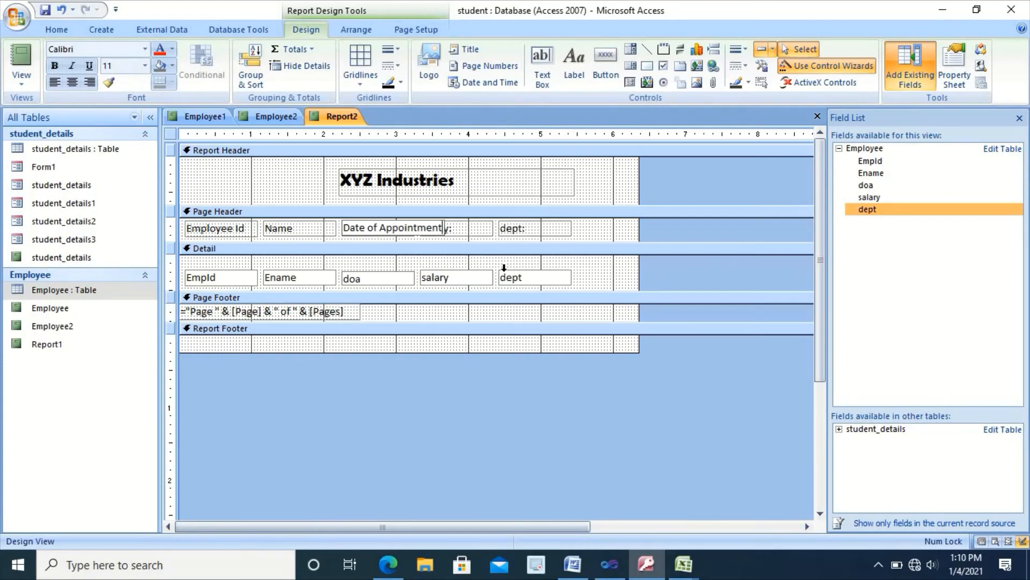
{"action": "left_click", "coordinate": [475, 317]}
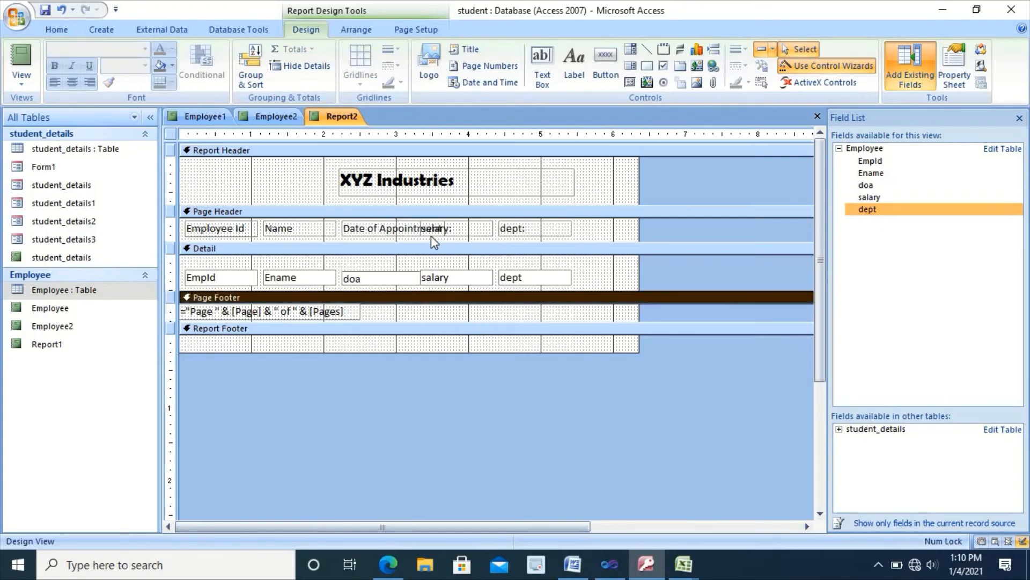
- Shift the salary and dept labels together with their text boxes about 0.4 inch right, clear of the Date of Appointment label
{"action": "left_click", "coordinate": [474, 230]}
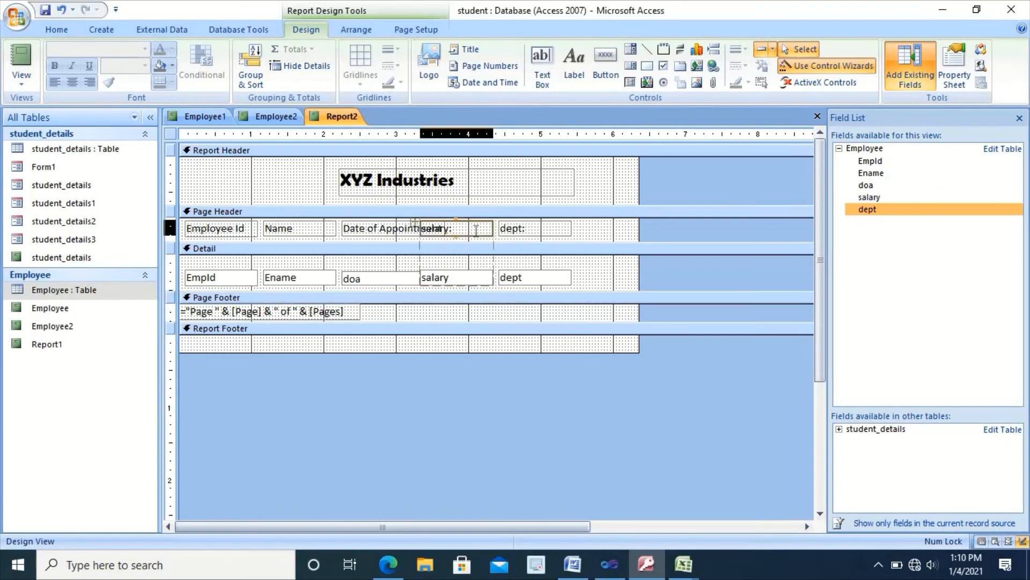
{"action": "left_click", "coordinate": [461, 282], "text": "shift"}
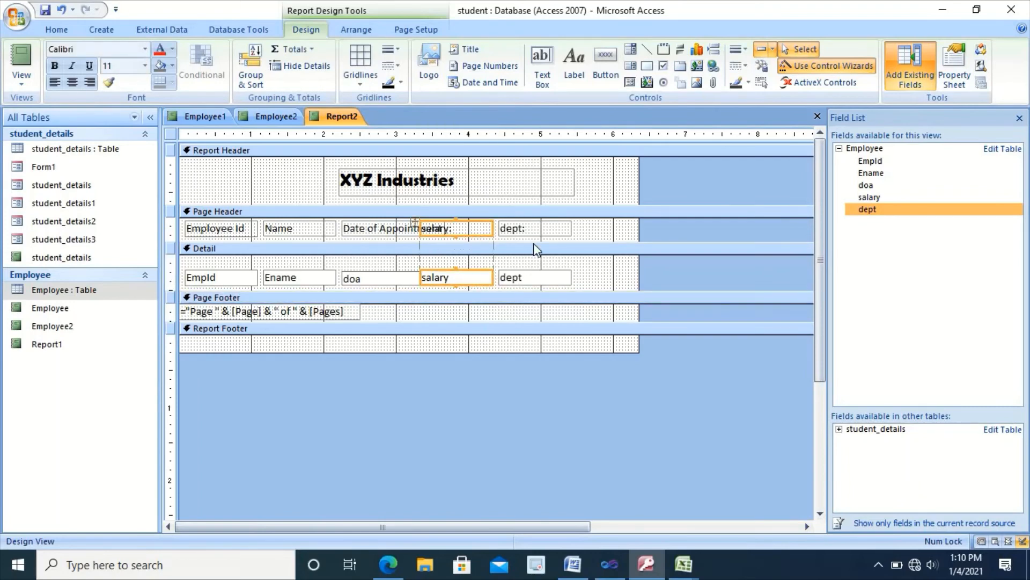
{"action": "left_click", "coordinate": [537, 231], "text": "shift"}
{"action": "left_click", "coordinate": [531, 281], "text": "shift"}
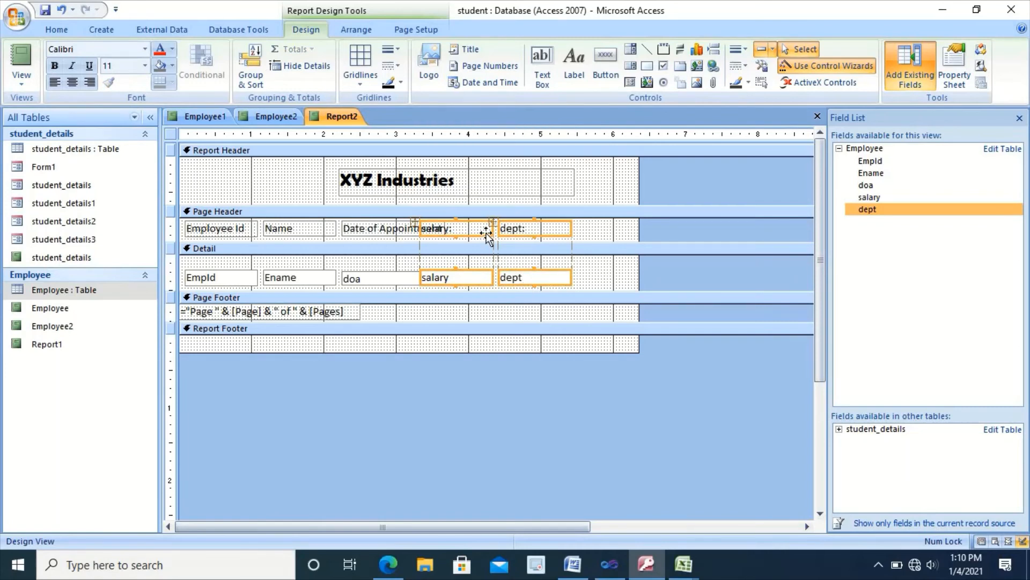
{"action": "left_click_drag", "start_coordinate": [487, 235], "coordinate": [515, 235]}
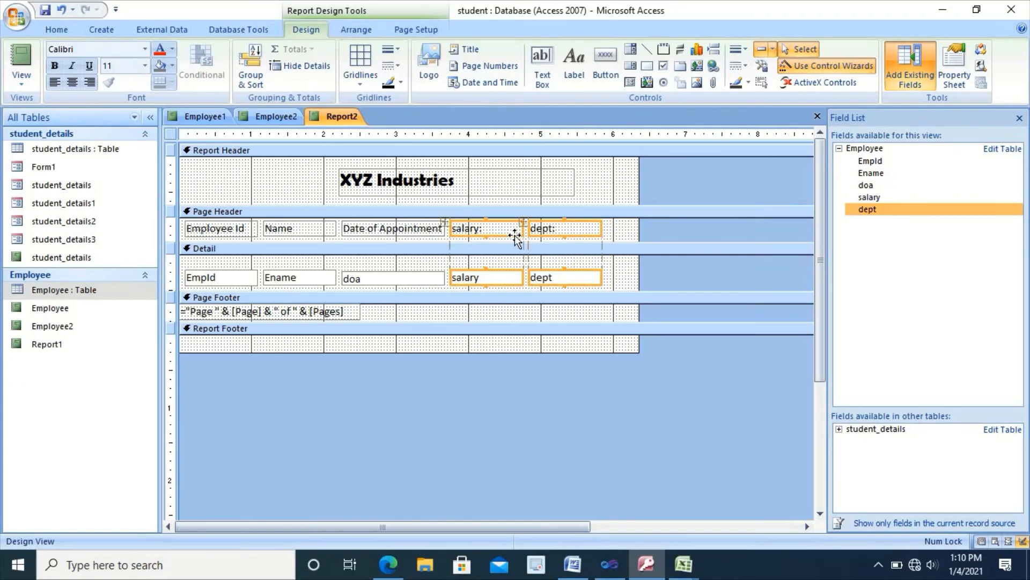
{"action": "left_click", "coordinate": [575, 318]}
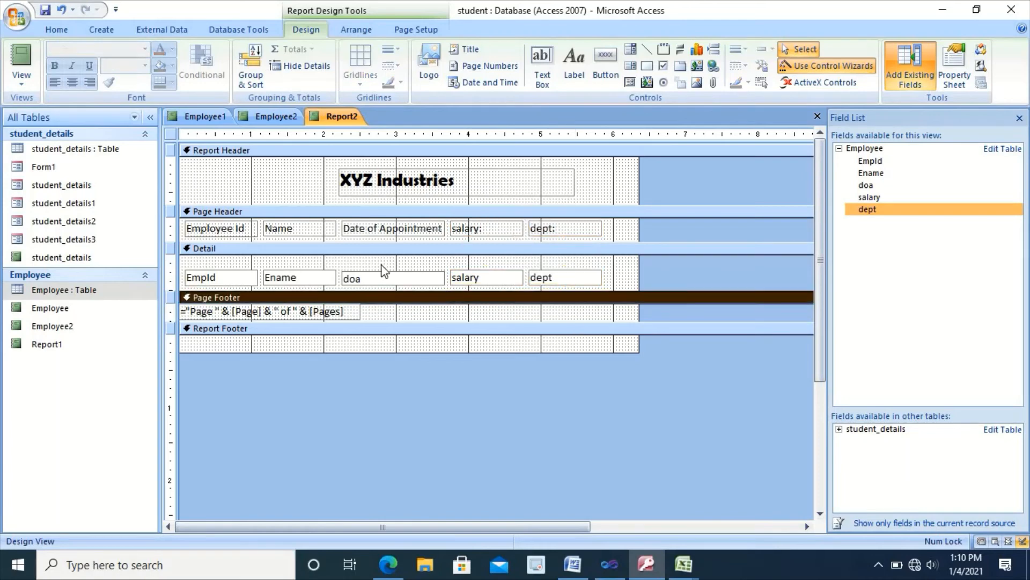
- Make all five heading labels in the Page Header bold
{"action": "left_click", "coordinate": [231, 233]}
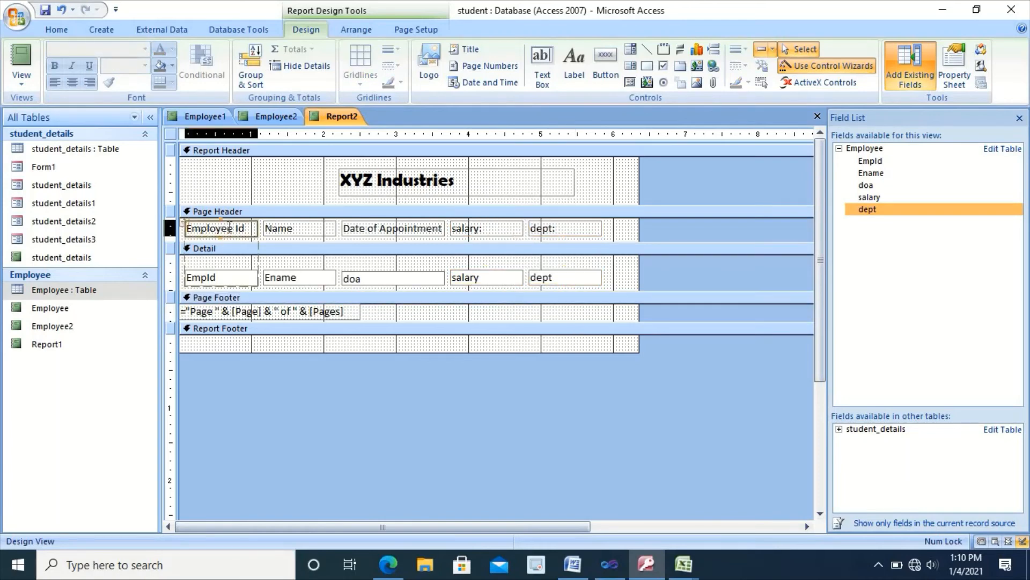
{"action": "left_click", "coordinate": [281, 230], "text": "shift"}
{"action": "left_click", "coordinate": [371, 231], "text": "shift"}
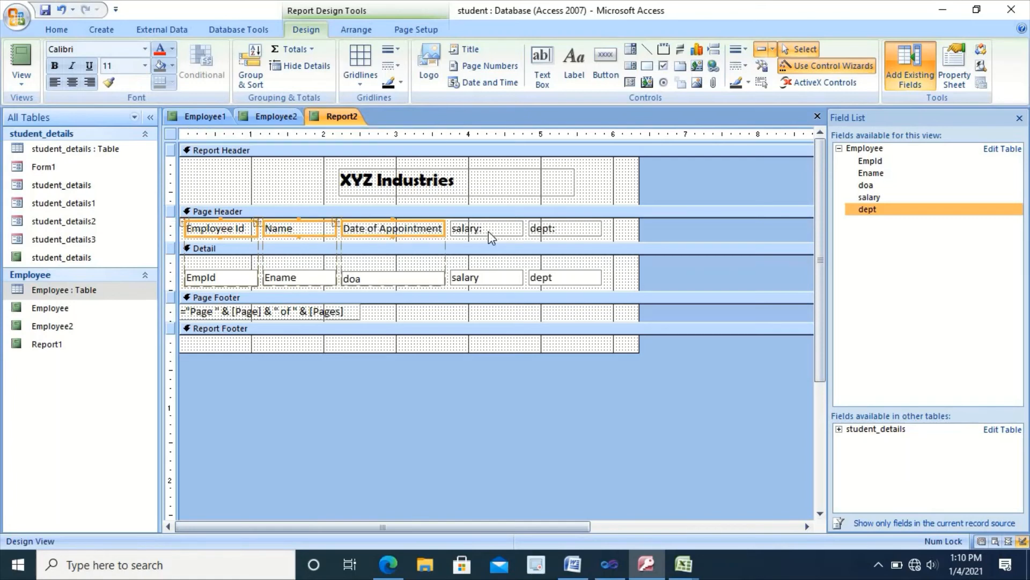
{"action": "left_click", "coordinate": [488, 227], "text": "shift"}
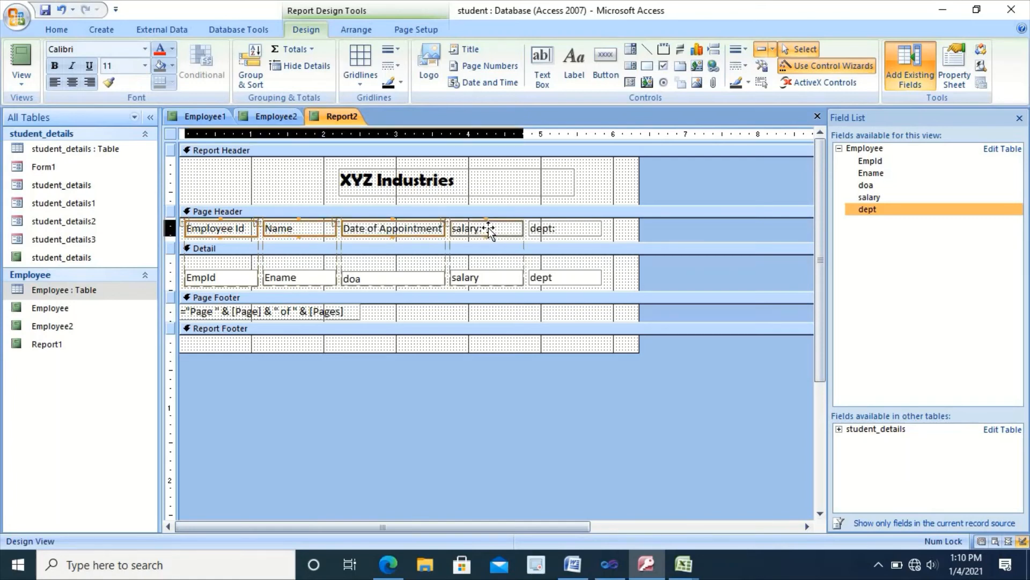
{"action": "left_click", "coordinate": [545, 228], "text": "shift"}
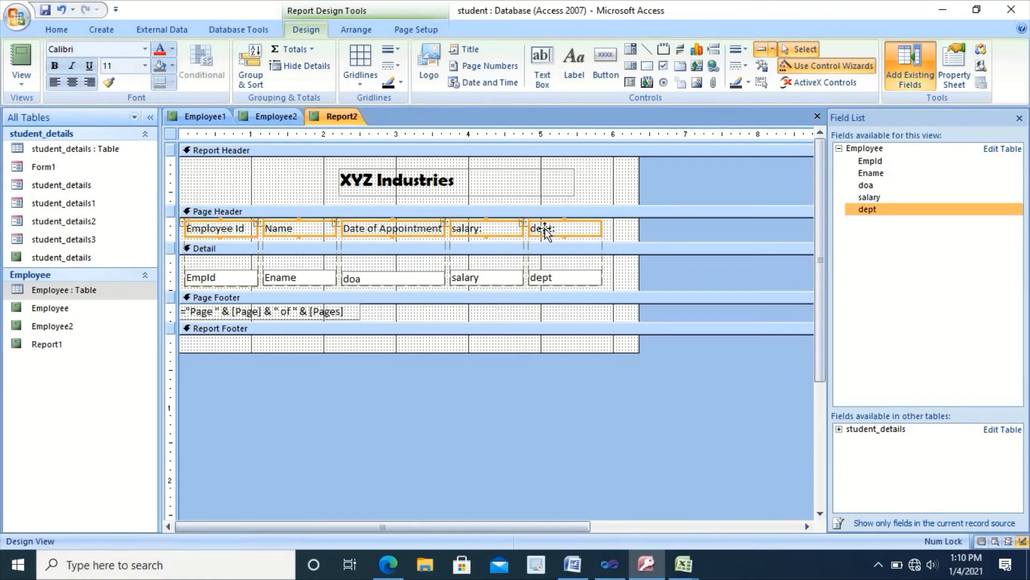
{"action": "left_click", "coordinate": [55, 66]}
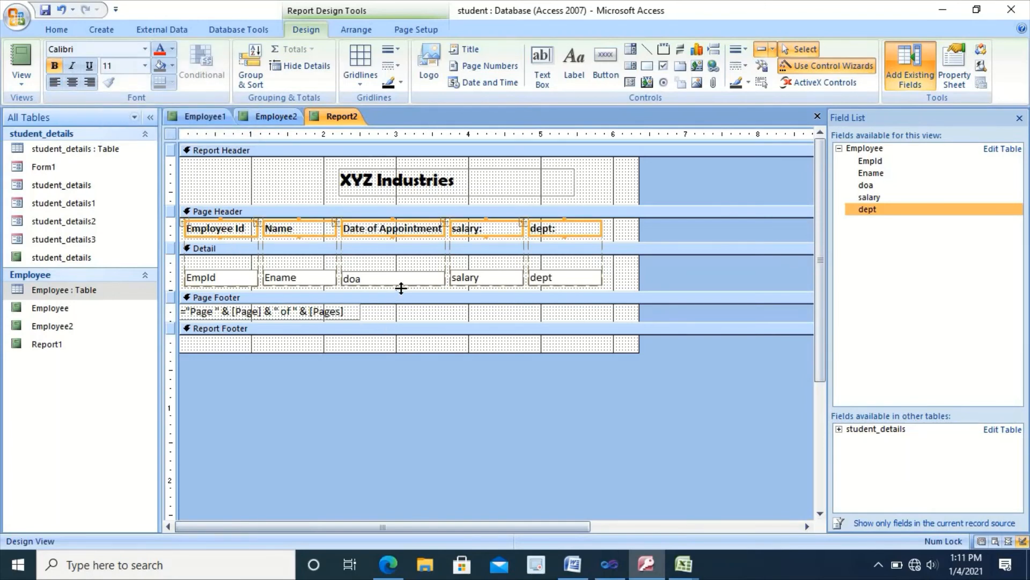
{"action": "left_click", "coordinate": [613, 266]}
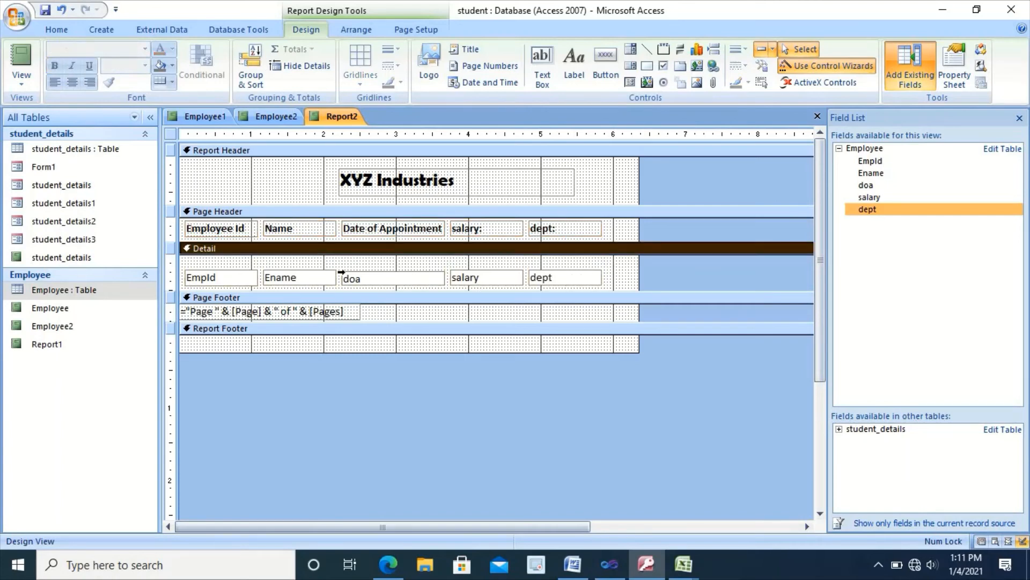
{"action": "left_click", "coordinate": [241, 282]}
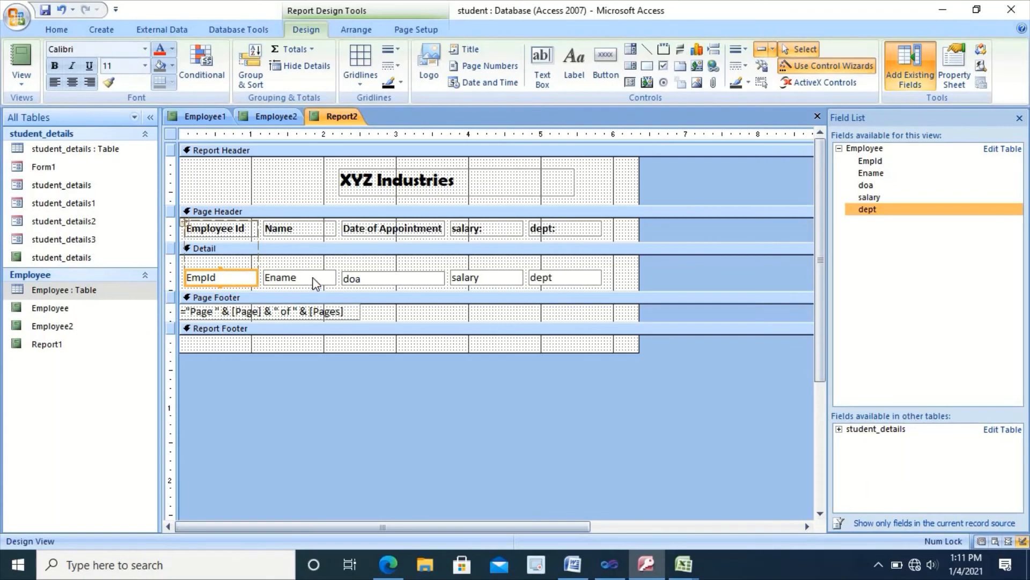
{"action": "left_click_drag", "start_coordinate": [315, 277], "coordinate": [380, 284]}
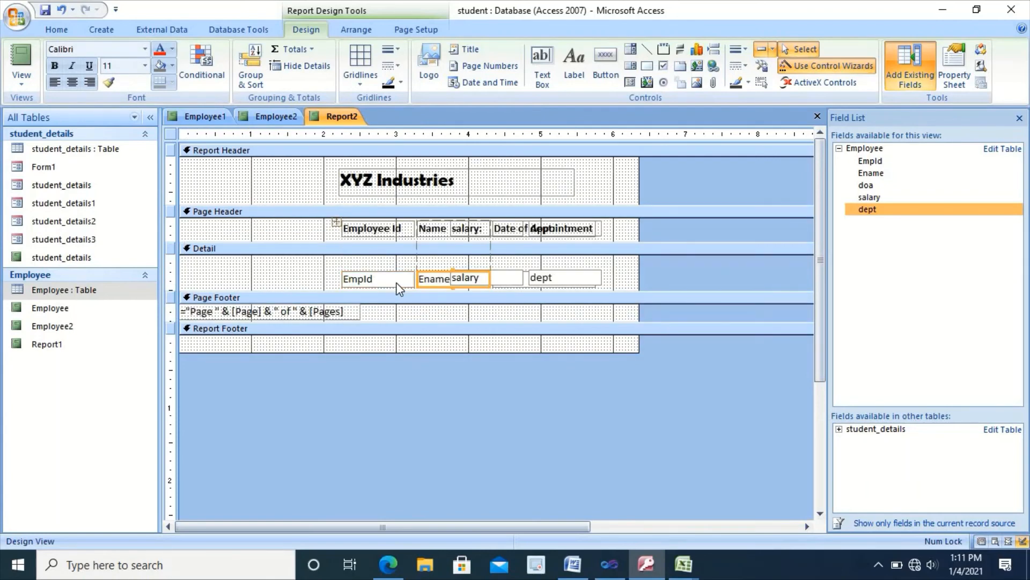
{"action": "key", "text": "ctrl+z"}
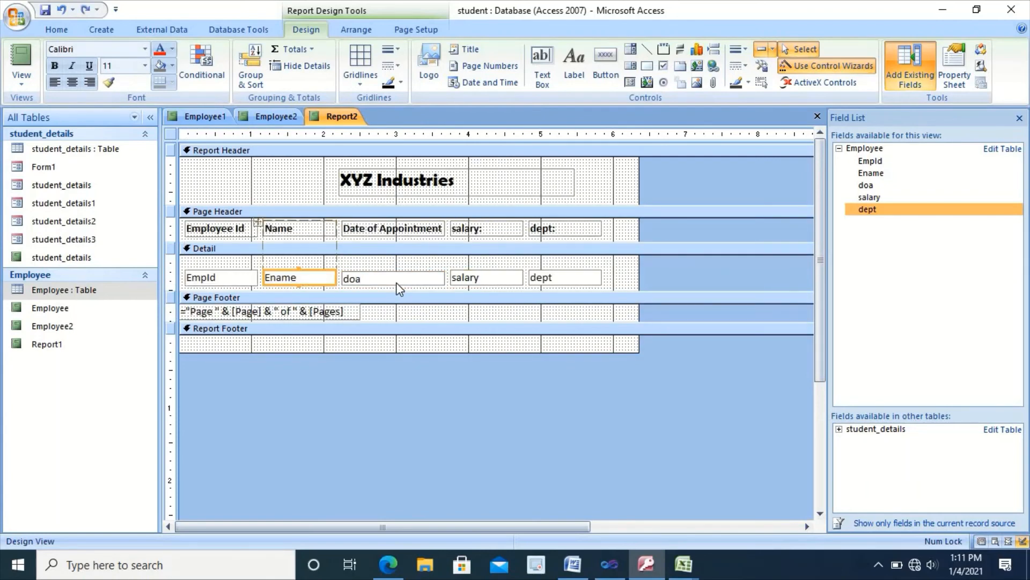
- Move the five Detail text boxes together slightly upward and shrink the Detail section to just below them
{"action": "left_click", "coordinate": [234, 281]}
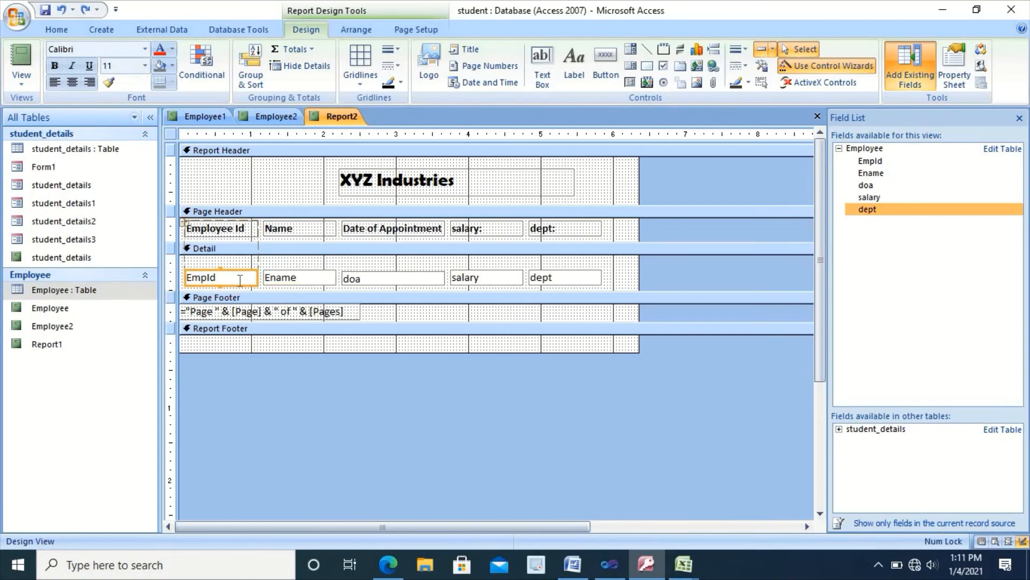
{"action": "left_click", "coordinate": [287, 279], "text": "shift"}
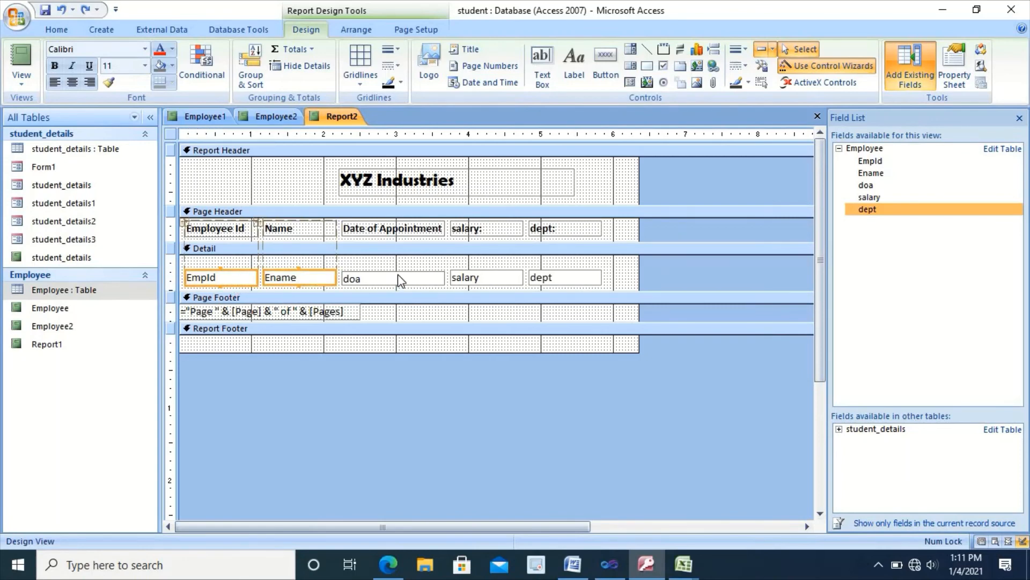
{"action": "left_click", "coordinate": [400, 280], "text": "shift"}
{"action": "left_click", "coordinate": [484, 277], "text": "shift"}
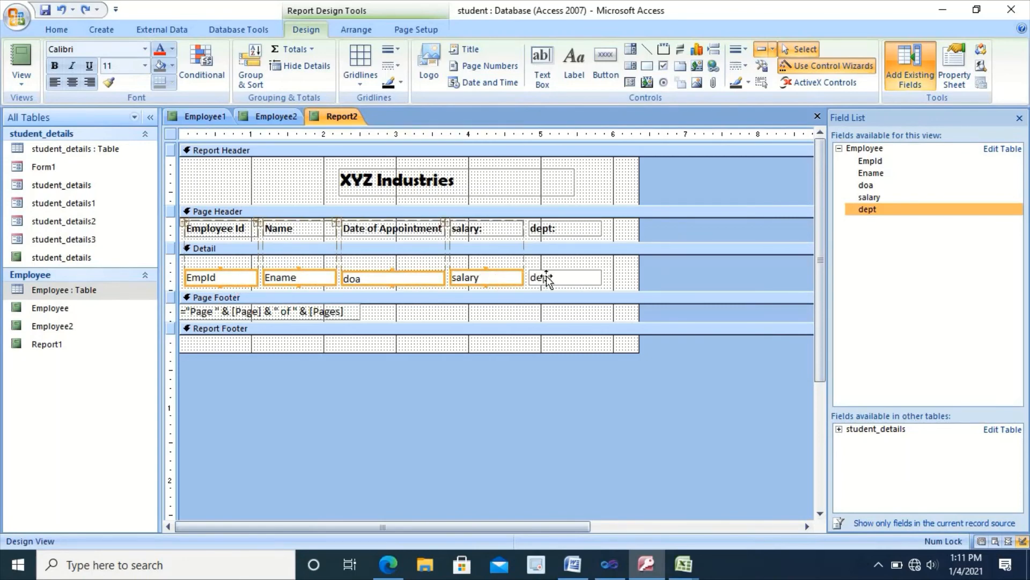
{"action": "left_click", "coordinate": [546, 276], "text": "shift"}
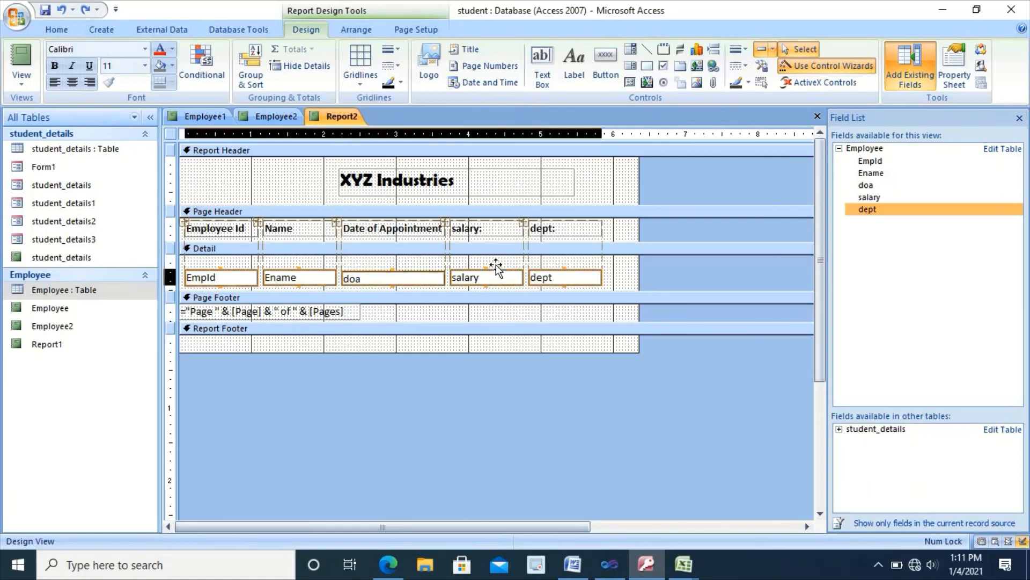
{"action": "left_click_drag", "start_coordinate": [496, 265], "coordinate": [496, 256]}
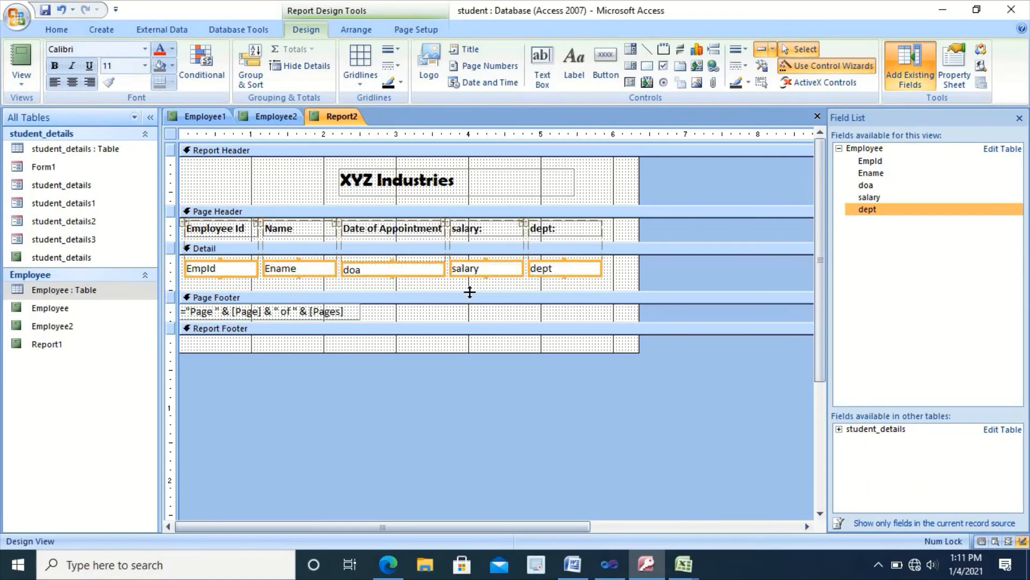
{"action": "left_click_drag", "start_coordinate": [470, 292], "coordinate": [469, 286]}
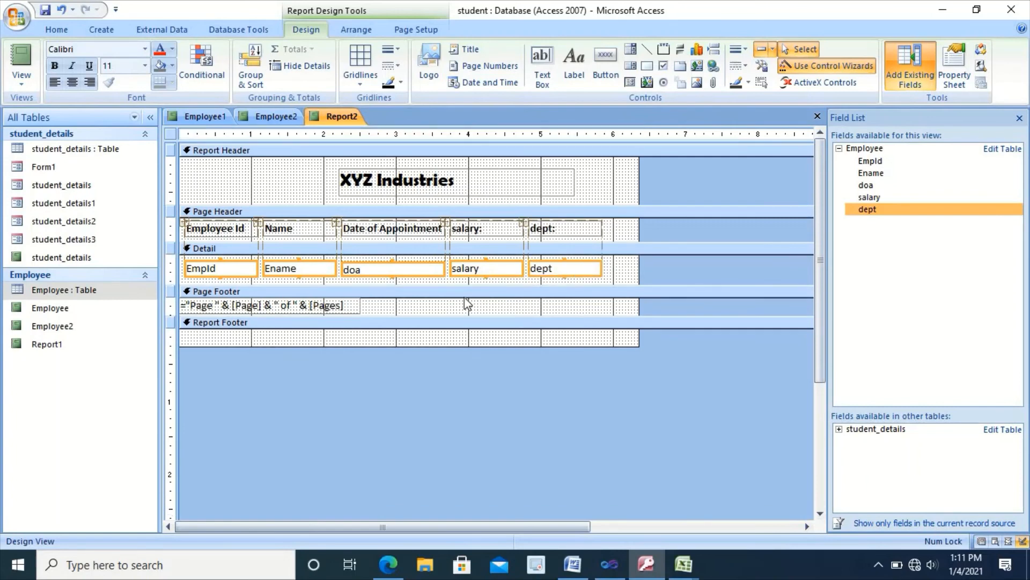
{"action": "left_click", "coordinate": [478, 340]}
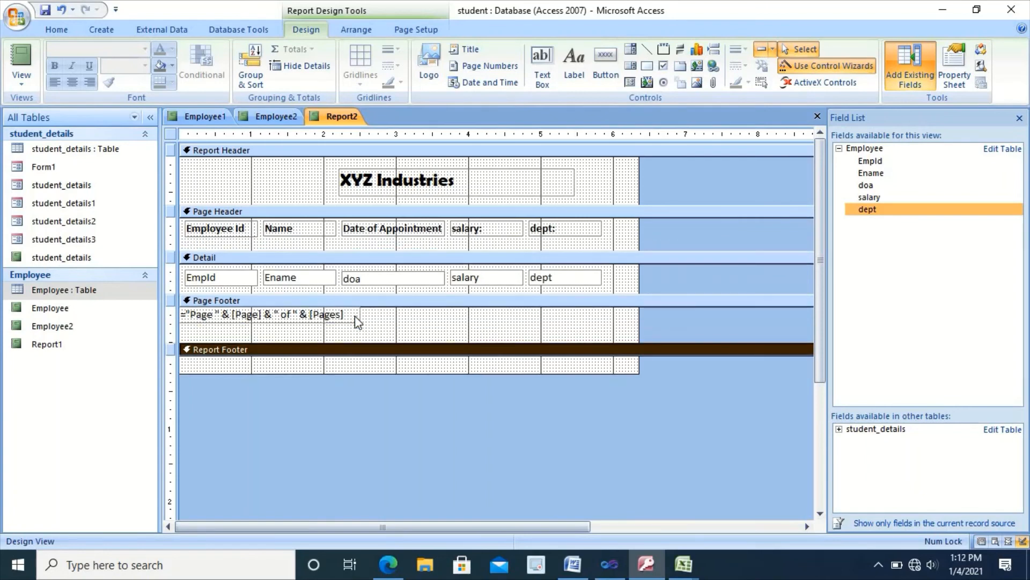
- Move the page number text box slightly down within the Page Footer to leave space above it
{"action": "left_click", "coordinate": [355, 316]}
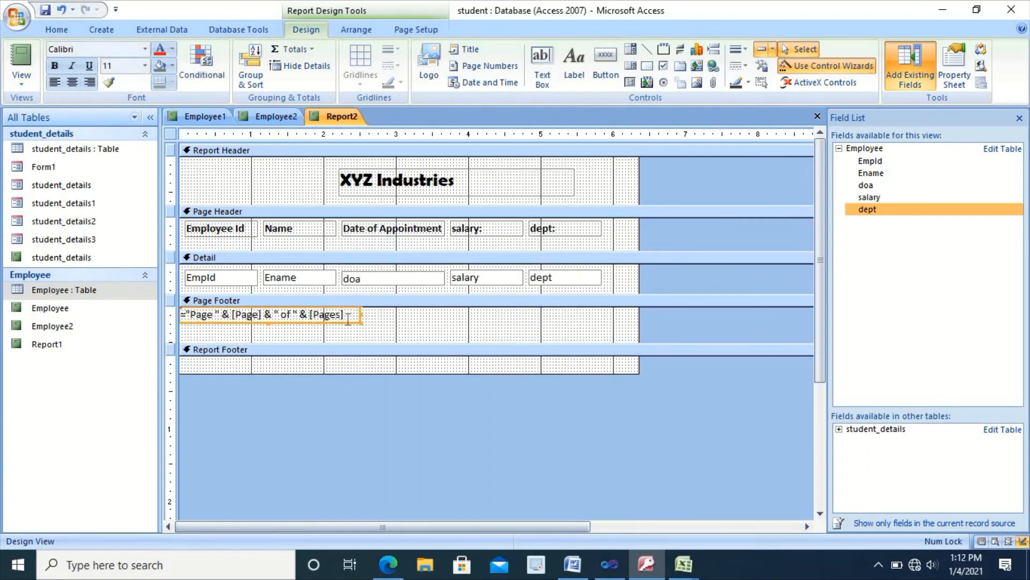
{"action": "left_click_drag", "start_coordinate": [346, 324], "coordinate": [346, 336]}
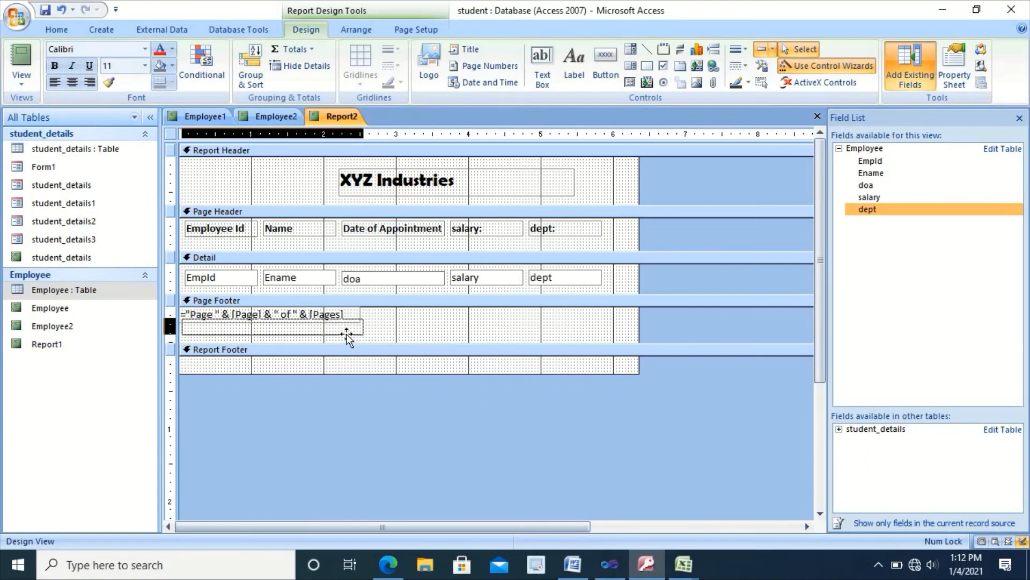
{"action": "left_click", "coordinate": [417, 331]}
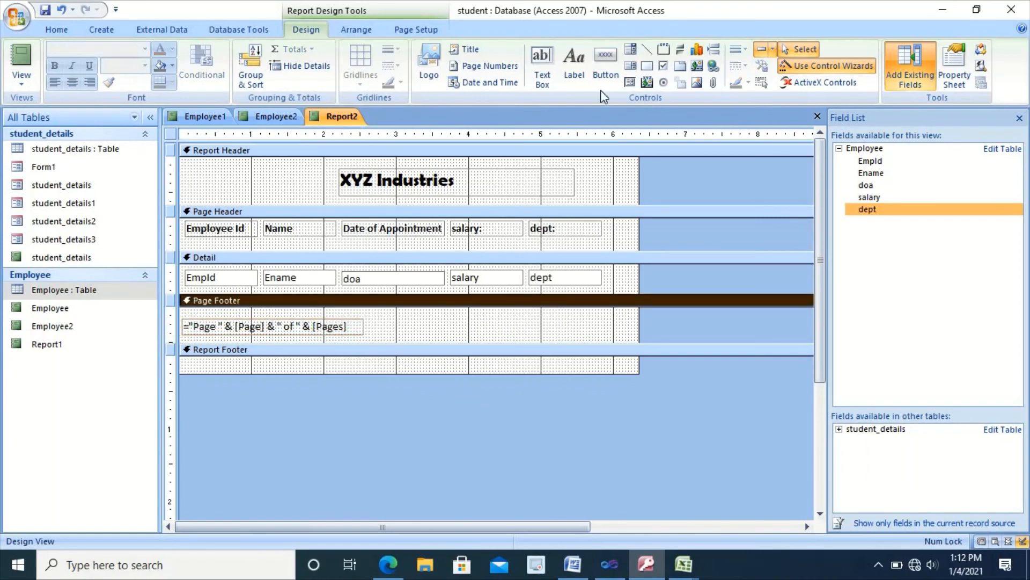
- Draw a horizontal line about 5.96 inches wide below the Page Header labels and set its border width to 2 pt
{"action": "left_click", "coordinate": [648, 51]}
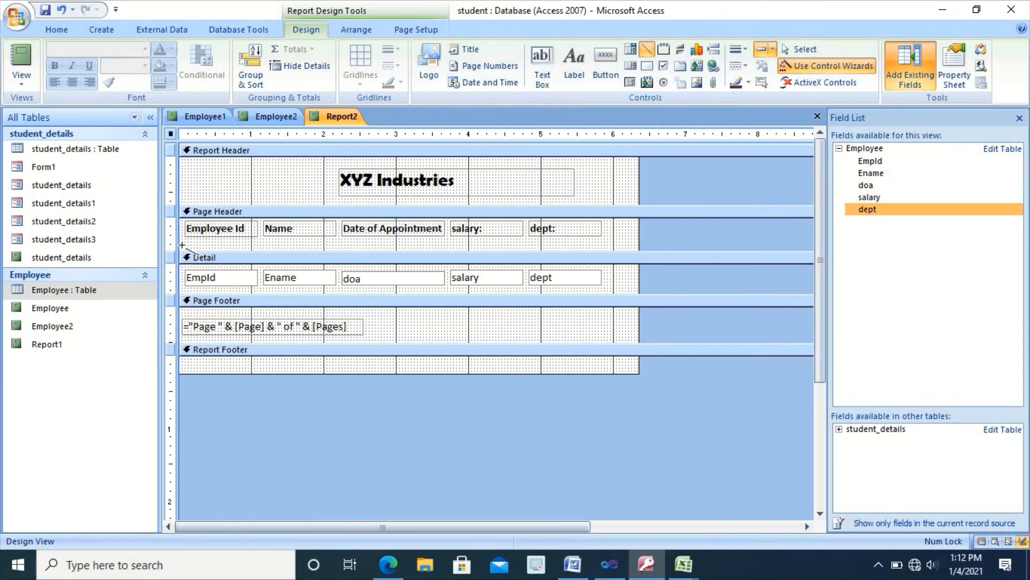
{"action": "mouse_move", "coordinate": [182, 246]}
{"action": "left_mouse_down"}
{"action": "mouse_move", "coordinate": [638, 242]}
{"action": "mouse_move", "coordinate": [615, 243]}
{"action": "left_mouse_up"}
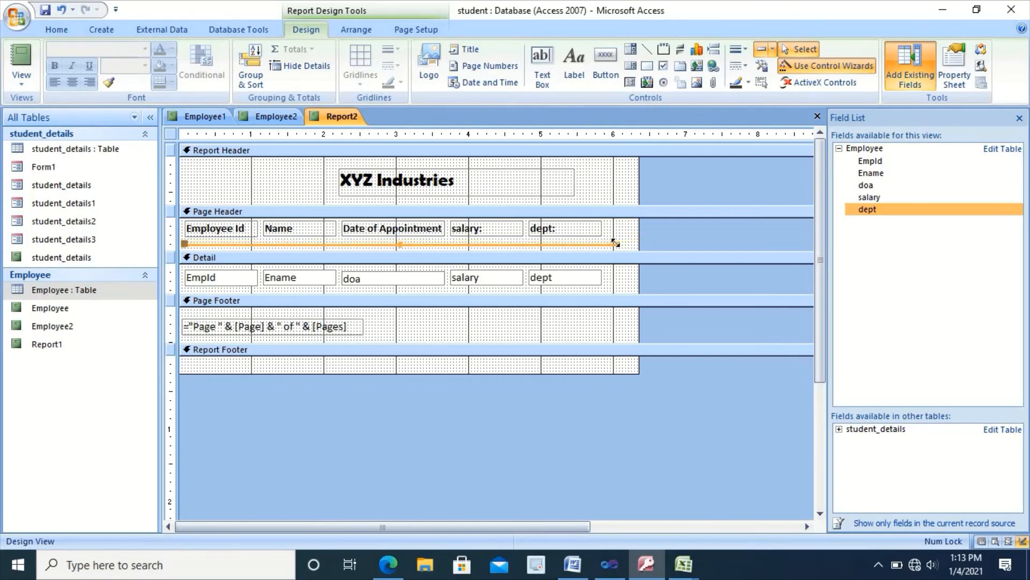
{"action": "left_click", "coordinate": [951, 78]}
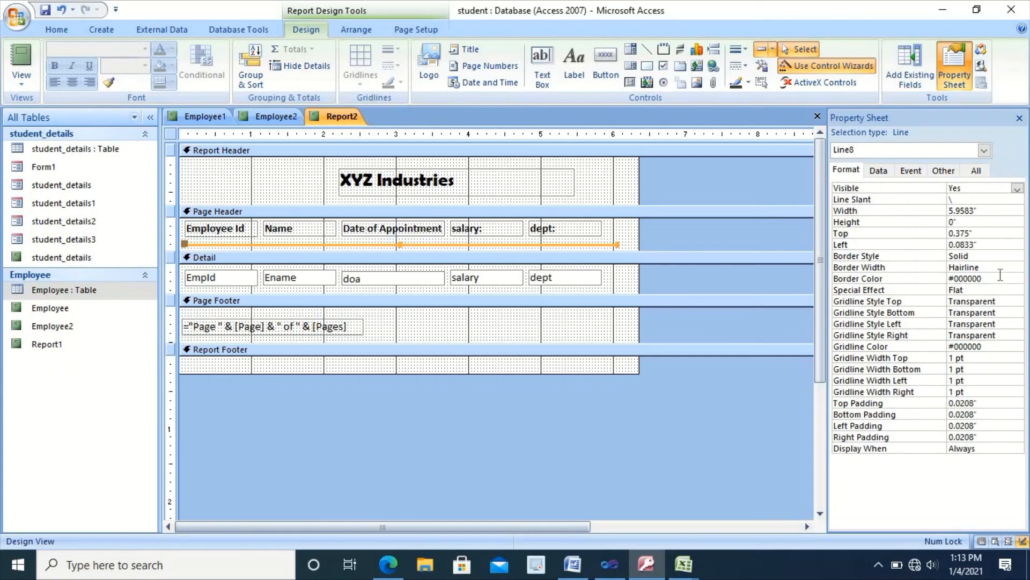
{"action": "left_click", "coordinate": [991, 268]}
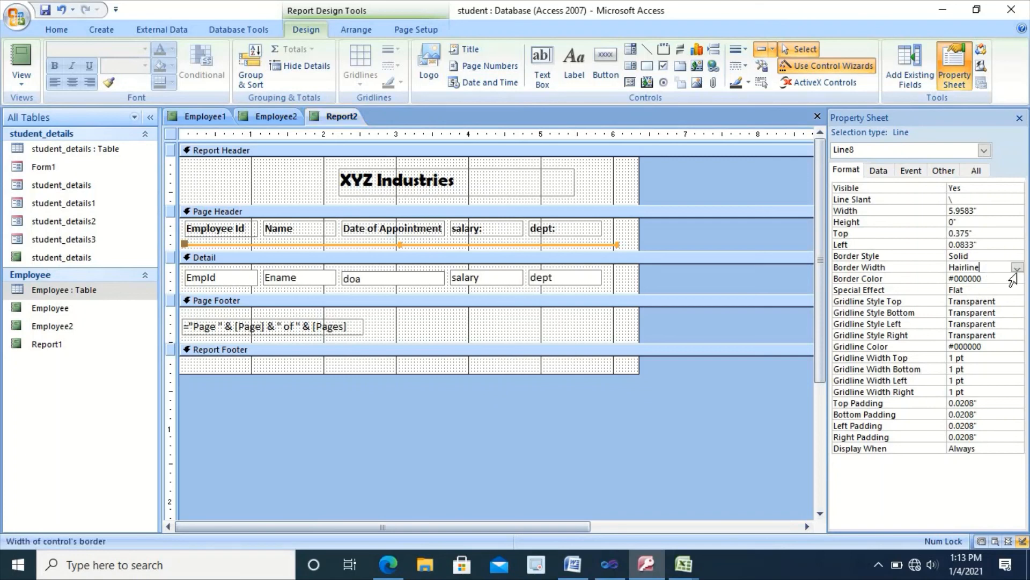
{"action": "left_click", "coordinate": [1017, 267]}
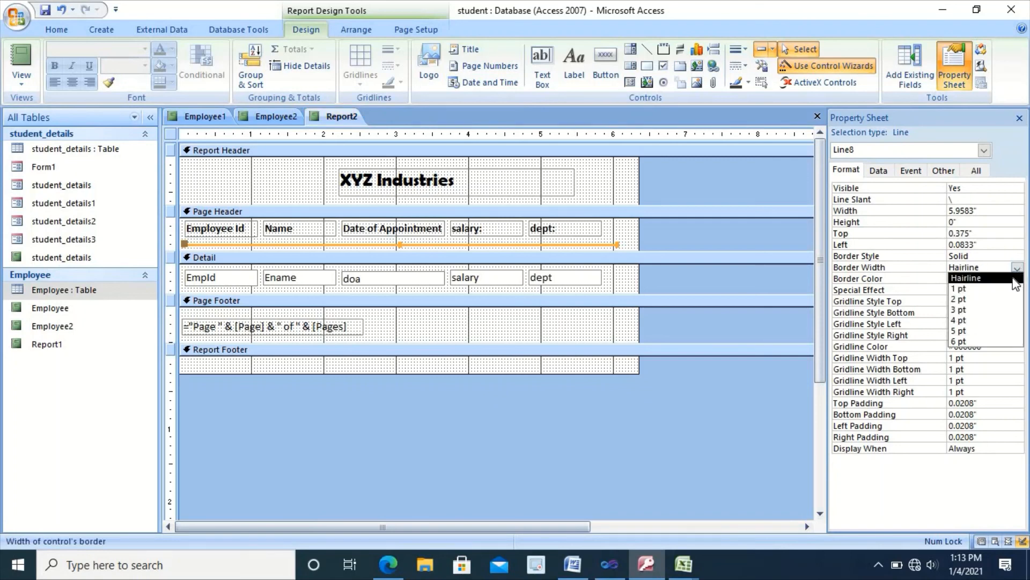
{"action": "left_click", "coordinate": [982, 299]}
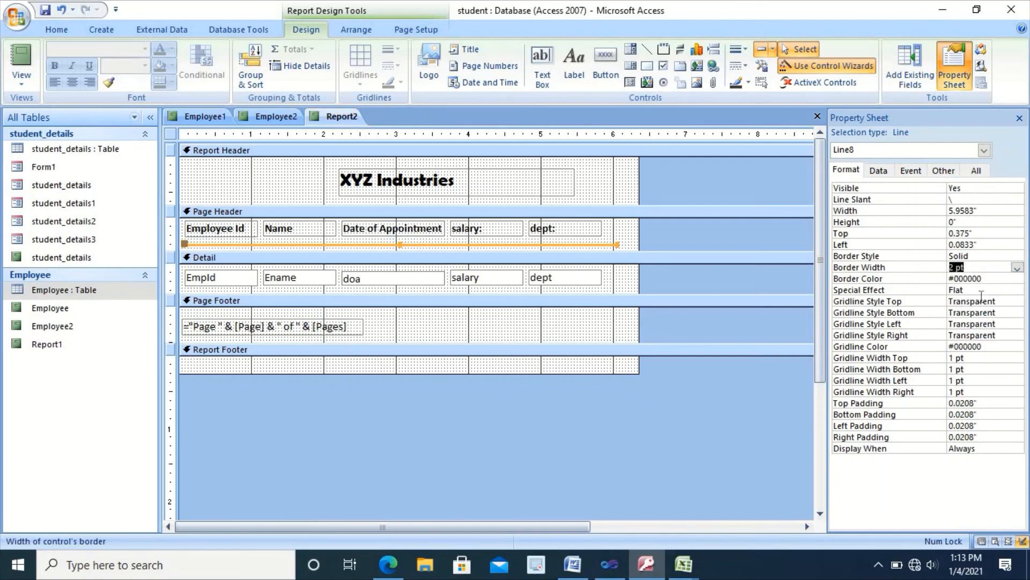
{"action": "left_click", "coordinate": [984, 258]}
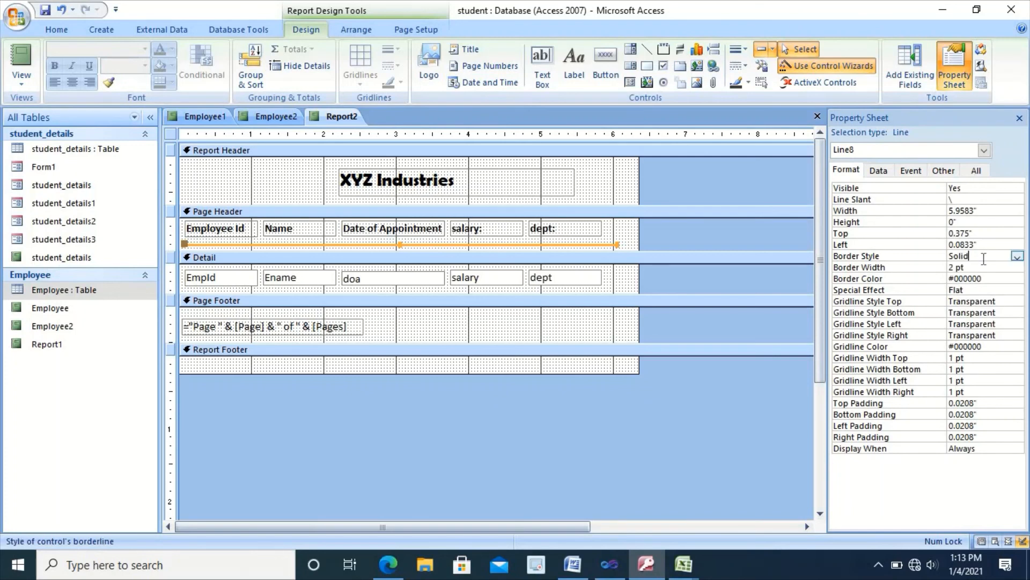
{"action": "left_click", "coordinate": [1017, 257]}
{"action": "left_click", "coordinate": [1017, 257]}
{"action": "left_click", "coordinate": [523, 325]}
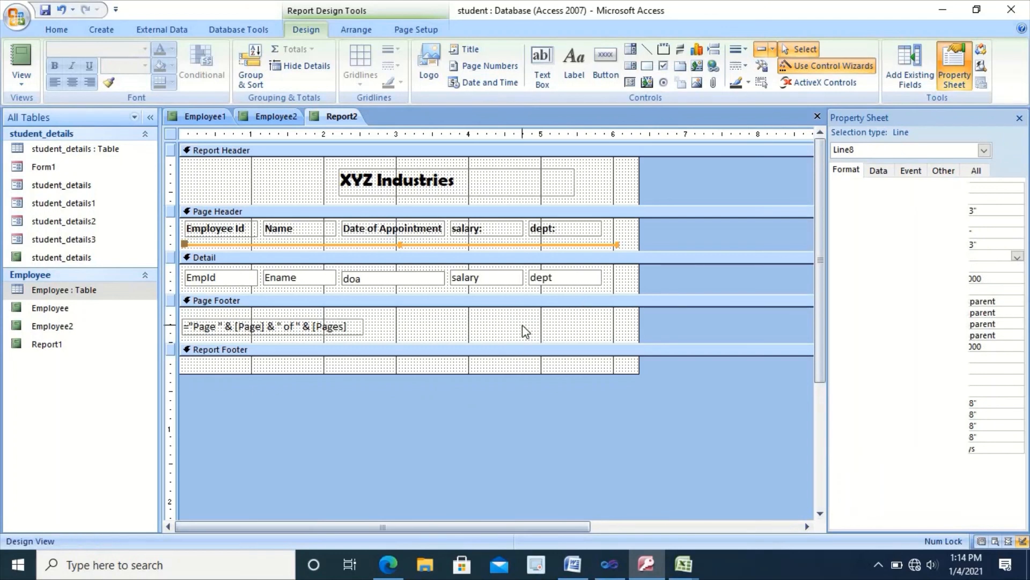
- Draw a horizontal line about 6.2 inches wide above the page number in the Page Footer, with a 1 pt border width
{"action": "left_click", "coordinate": [647, 49]}
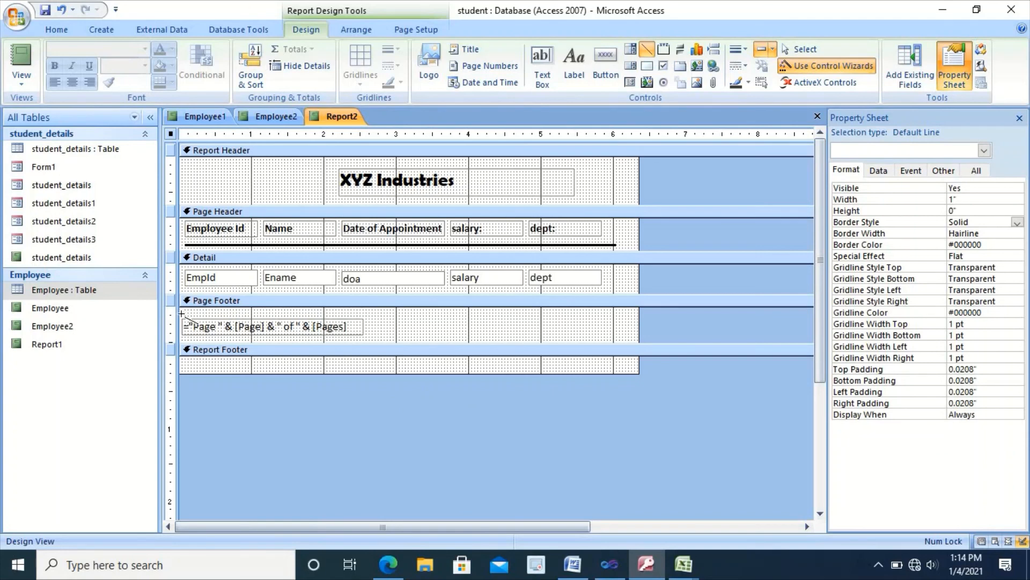
{"action": "left_click_drag", "start_coordinate": [182, 313], "coordinate": [633, 315]}
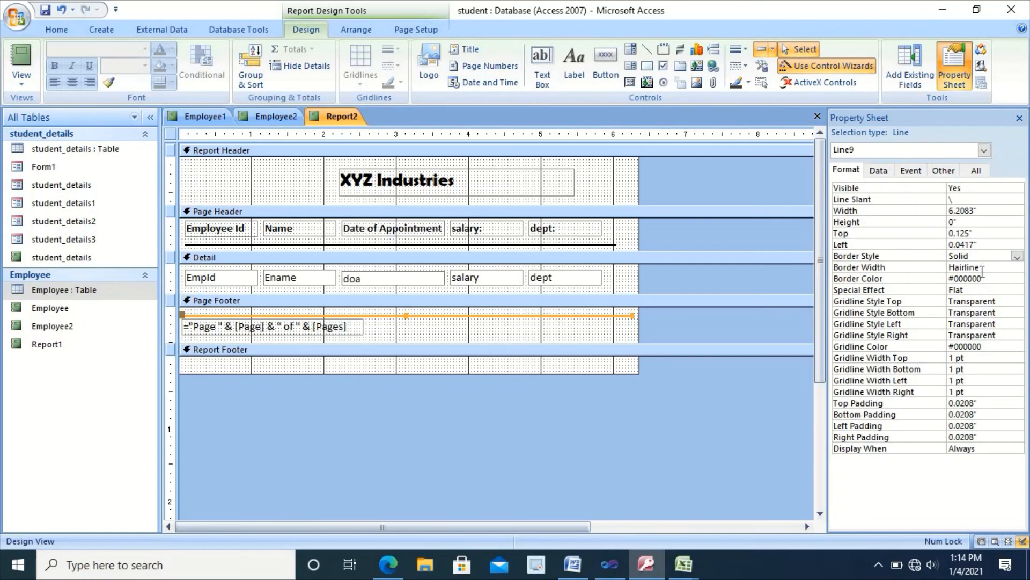
{"action": "left_click", "coordinate": [1003, 268]}
{"action": "left_click", "coordinate": [1017, 268]}
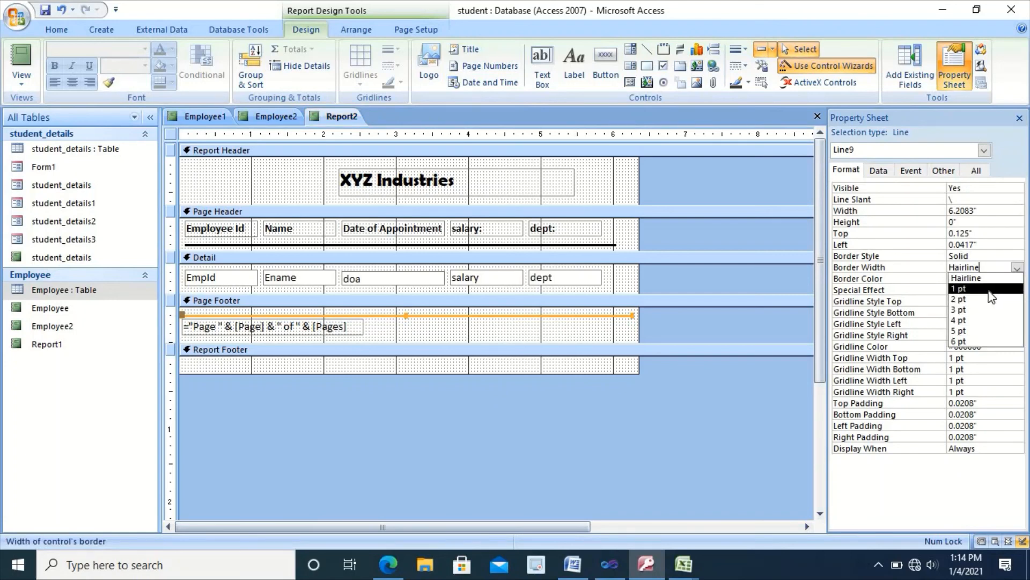
{"action": "left_click", "coordinate": [991, 289]}
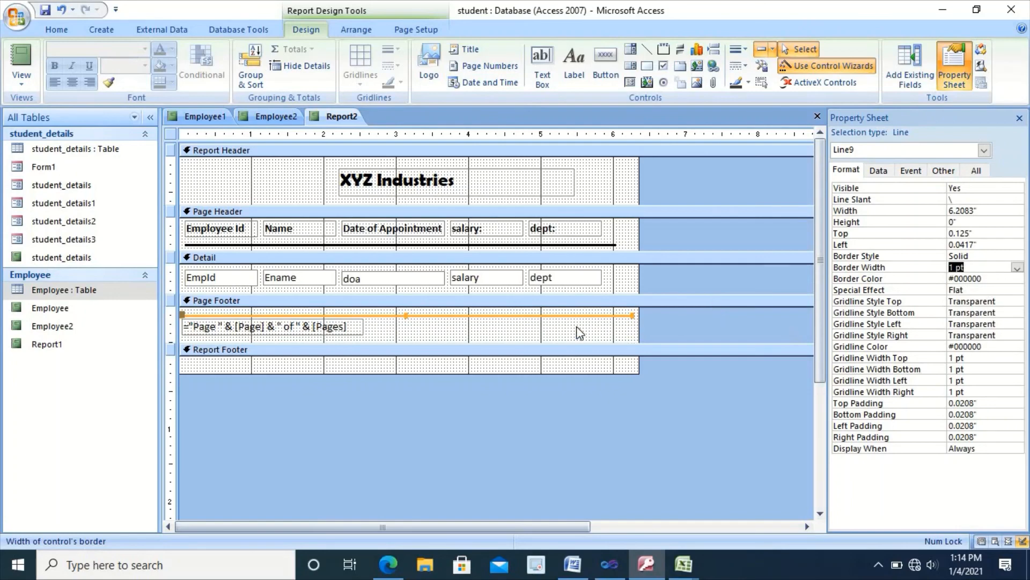
- Capitalize the salary heading label in the Page Header so it reads "Salary:"
{"action": "left_click", "coordinate": [455, 226]}
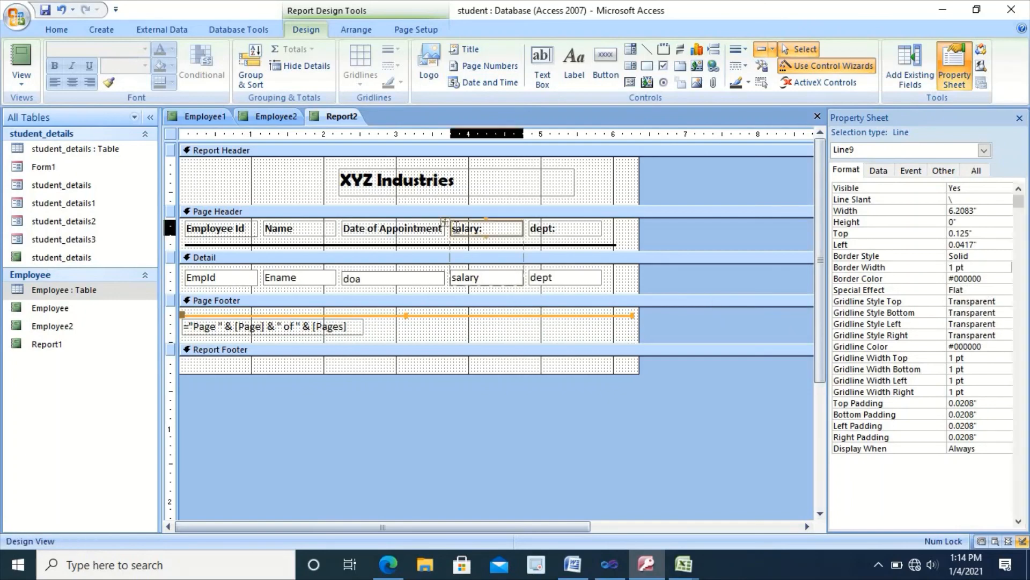
{"action": "left_click", "coordinate": [457, 228]}
{"action": "key", "text": "BackSpace"}
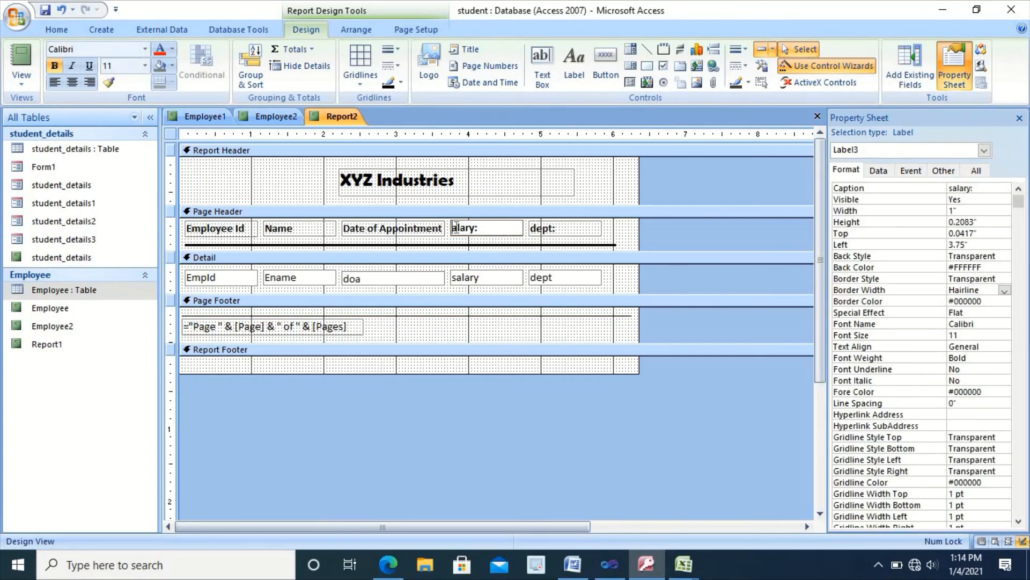
{"action": "type", "text": "S"}
- Rename the dept heading label in the Page Header to "Department"
{"action": "left_click", "coordinate": [537, 229]}
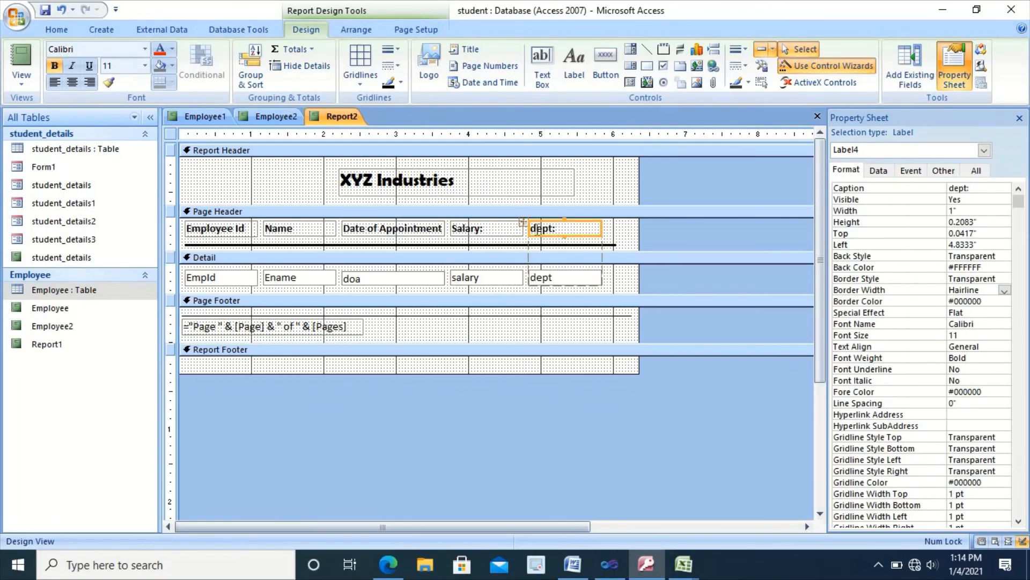
{"action": "left_click", "coordinate": [537, 229]}
{"action": "key", "text": "BackSpace"}
{"action": "key", "text": "BackSpace"}
{"action": "key", "text": "BackSpace"}
{"action": "key", "text": "BackSpace"}
{"action": "key", "text": "BackSpace"}
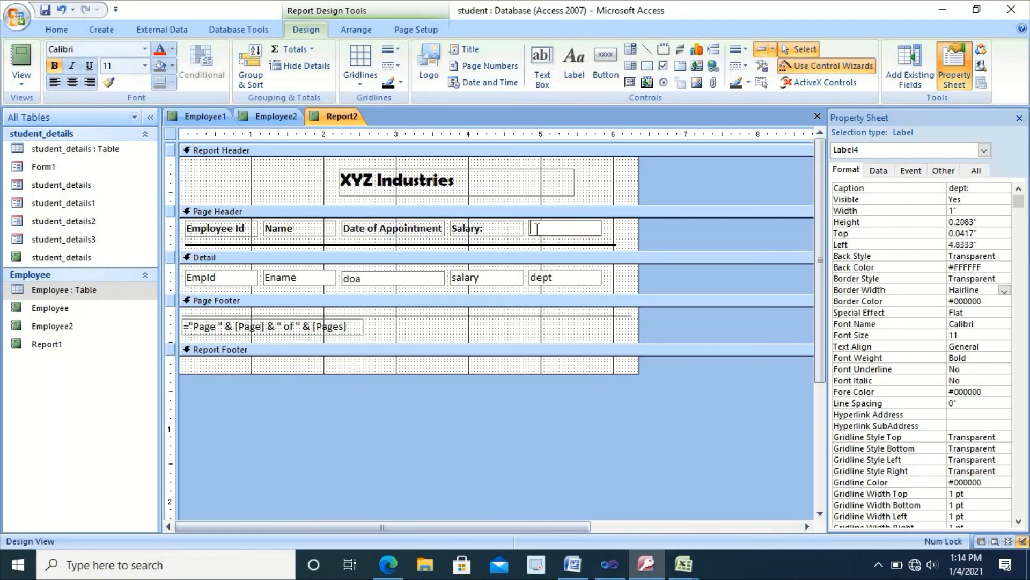
{"action": "type", "text": "Department"}
{"action": "left_click", "coordinate": [623, 191]}
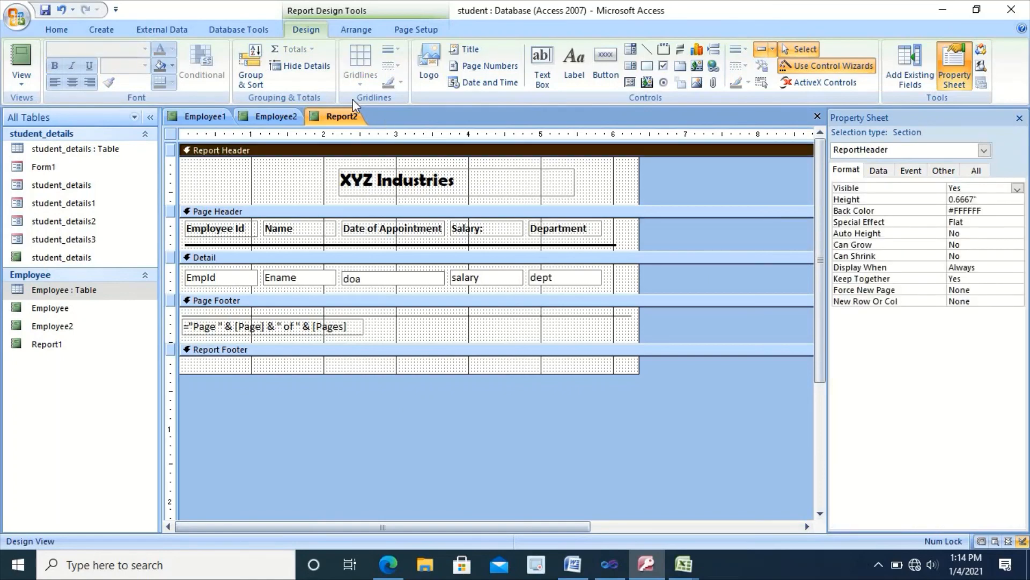
- Display Report2 in Report View to check the finished layout
{"action": "right_click", "coordinate": [336, 113]}
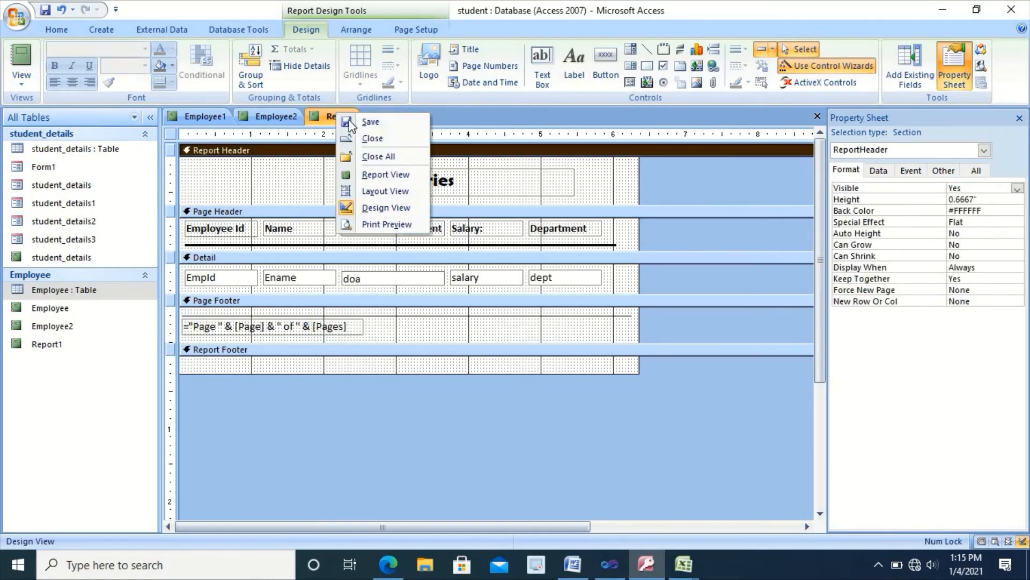
{"action": "left_click", "coordinate": [375, 176]}
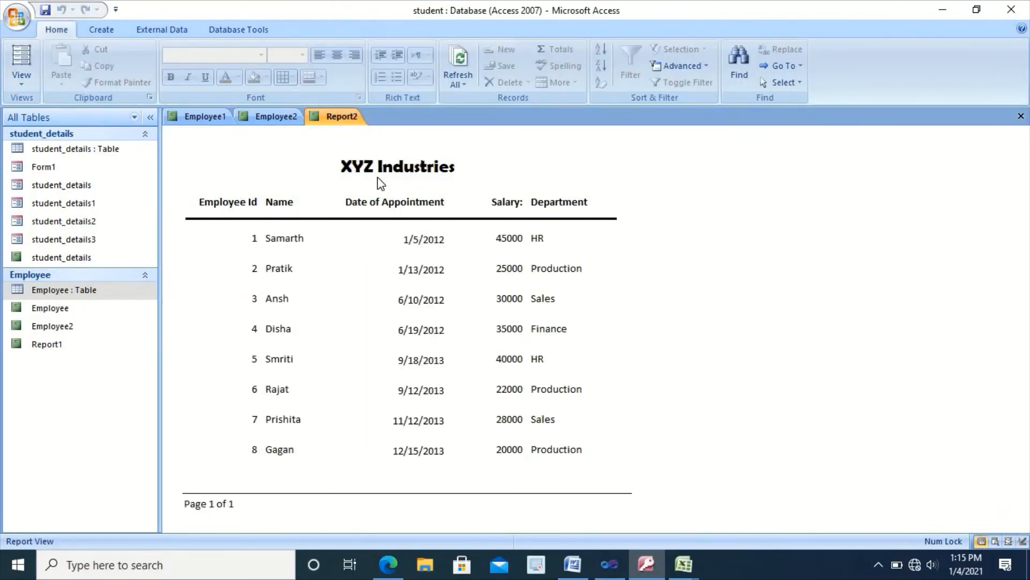